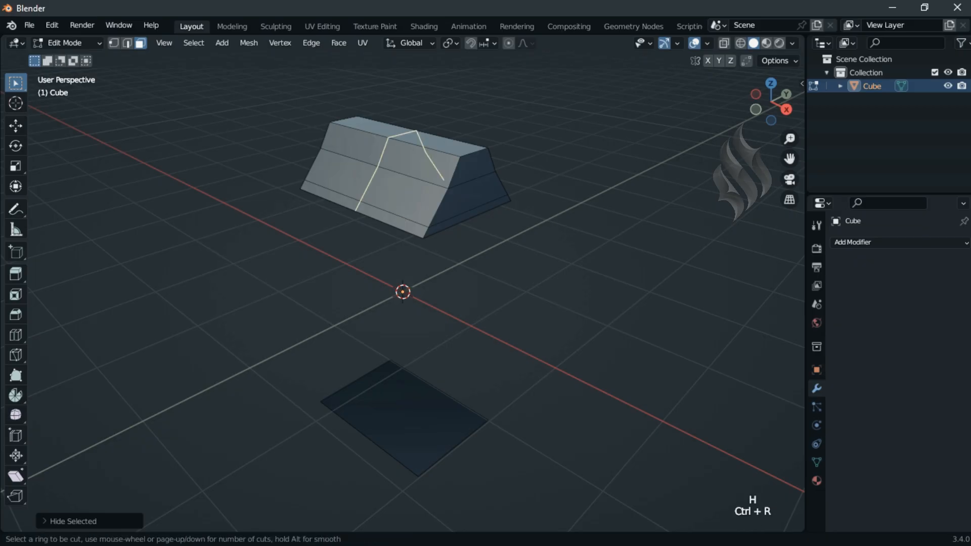
# Step: Add a crosswise loop cut near one end of the roof and merge the upper end vertices At Last into the cut's mid-height vertices, forming a step
pyautogui.click(397, 188)
pyautogui.click(399, 180)
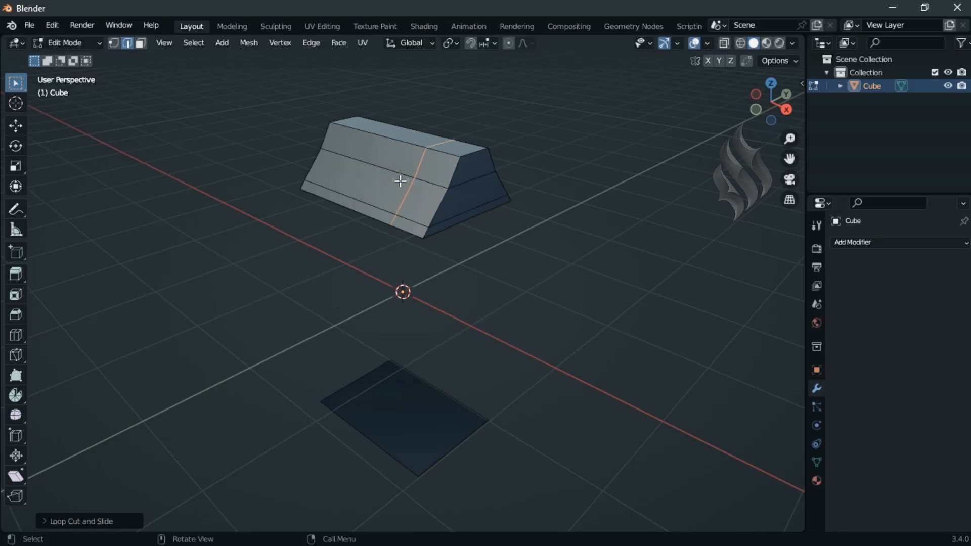
pyautogui.click(113, 43)
pyautogui.hotkey('alt', 'z')
pyautogui.click(460, 157)
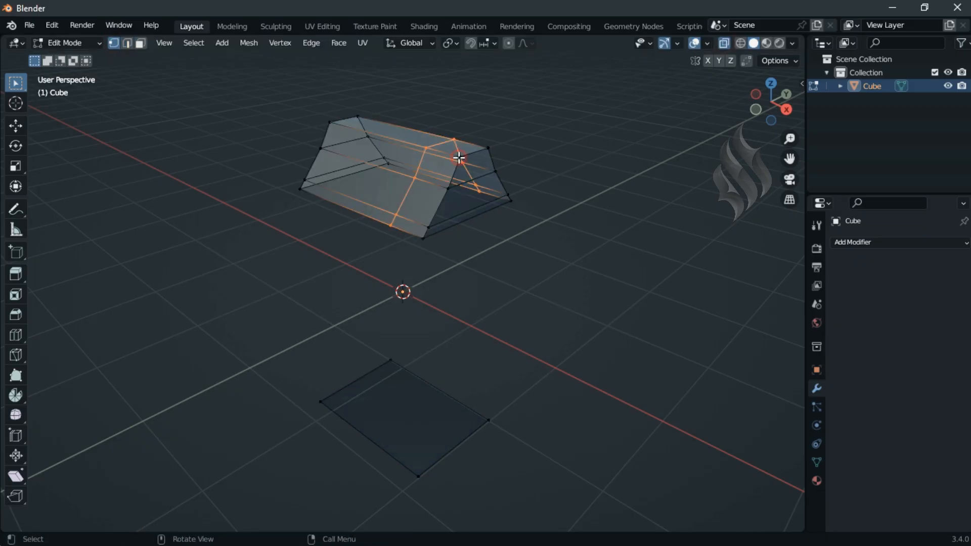
pyautogui.keyDown('shift'); pyautogui.click(414, 176); pyautogui.keyUp('shift')
pyautogui.press('m')
pyautogui.click(539, 173)
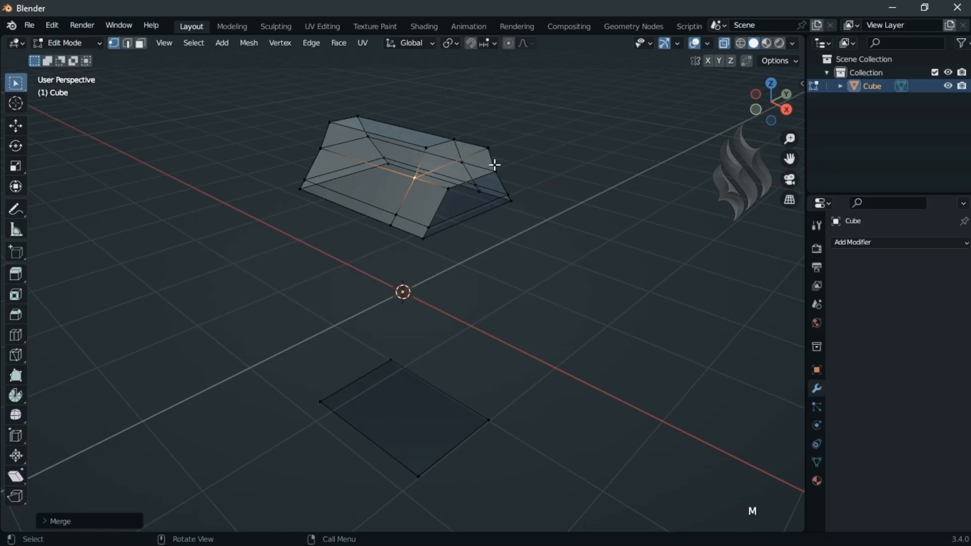
pyautogui.keyDown('shift'); pyautogui.click(462, 161); pyautogui.keyUp('shift')
pyautogui.press('m')
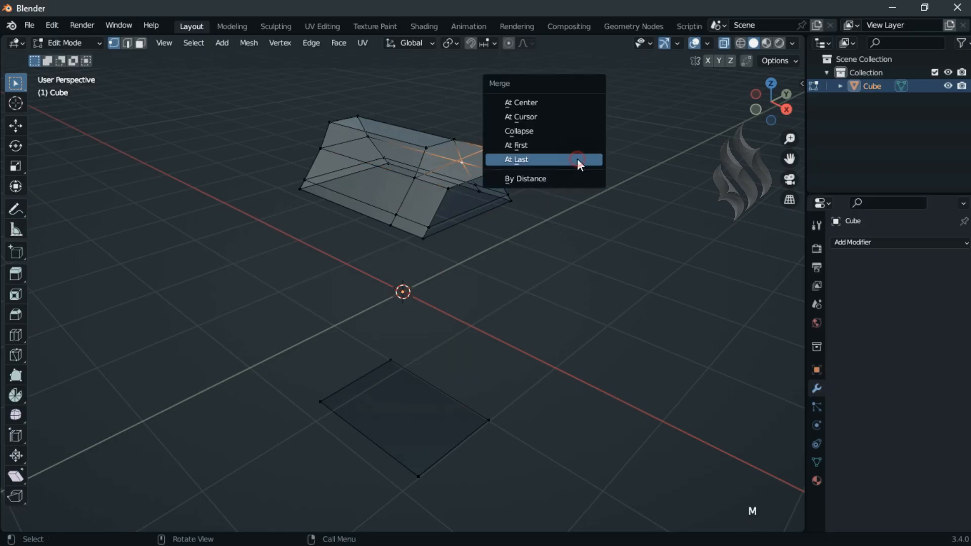
pyautogui.click(577, 159)
pyautogui.click(725, 43)
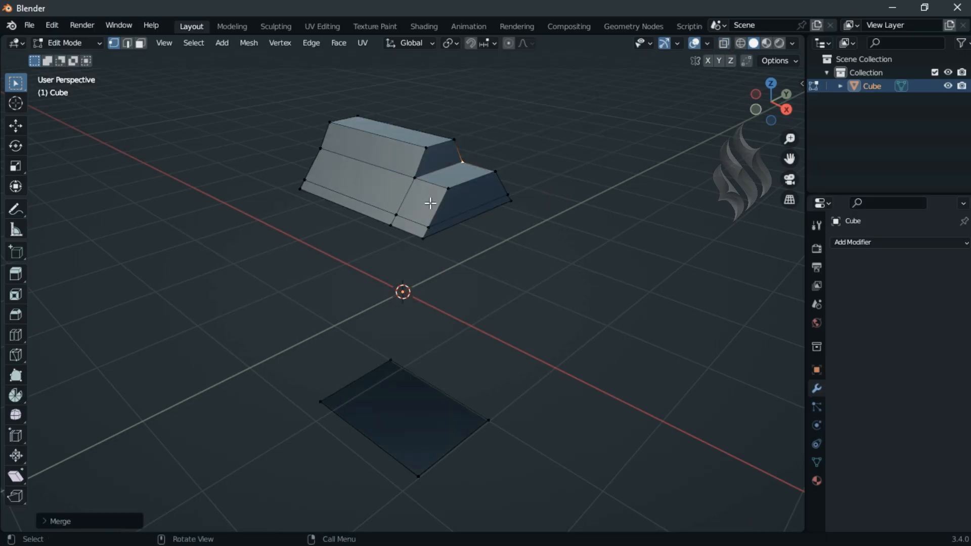
# Step: Add two crosswise loop cuts to the taller roof section, one slid 0.65 toward the step and one near the opposite end
pyautogui.hotkey('ctrl', 'r')
pyautogui.click(374, 142)
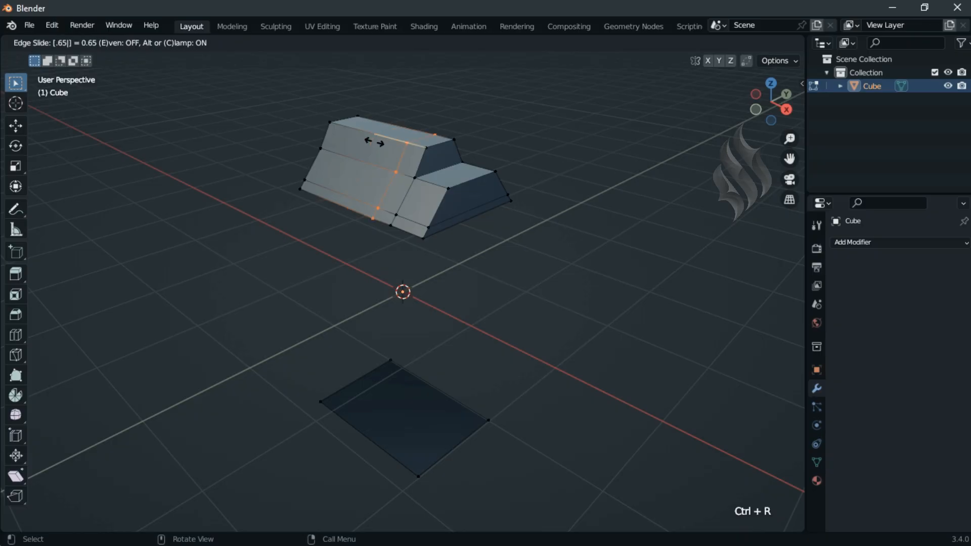
pyautogui.click(374, 143)
pyautogui.hotkey('ctrl', 'r')
pyautogui.click(374, 142)
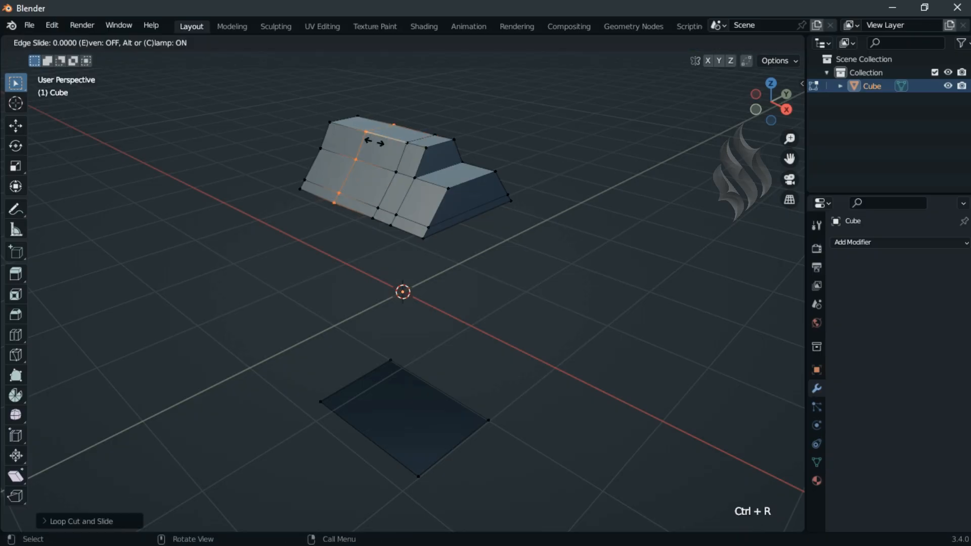
pyautogui.write('-1')
pyautogui.press('Return')
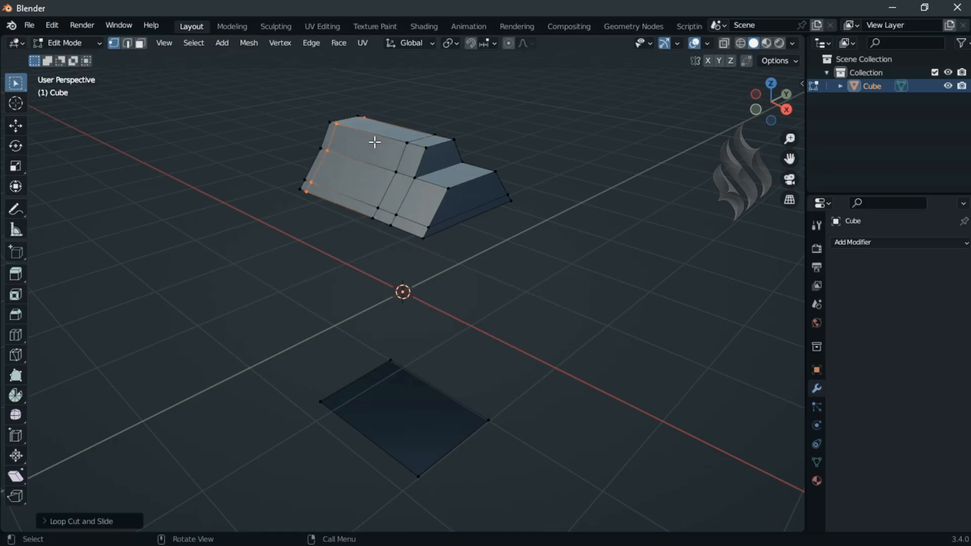
# Step: Reveal the hidden body faces and add a centred lengthwise loop cut around the whole block
pyautogui.hotkey('alt', 'h')
pyautogui.hotkey('ctrl', 'r')
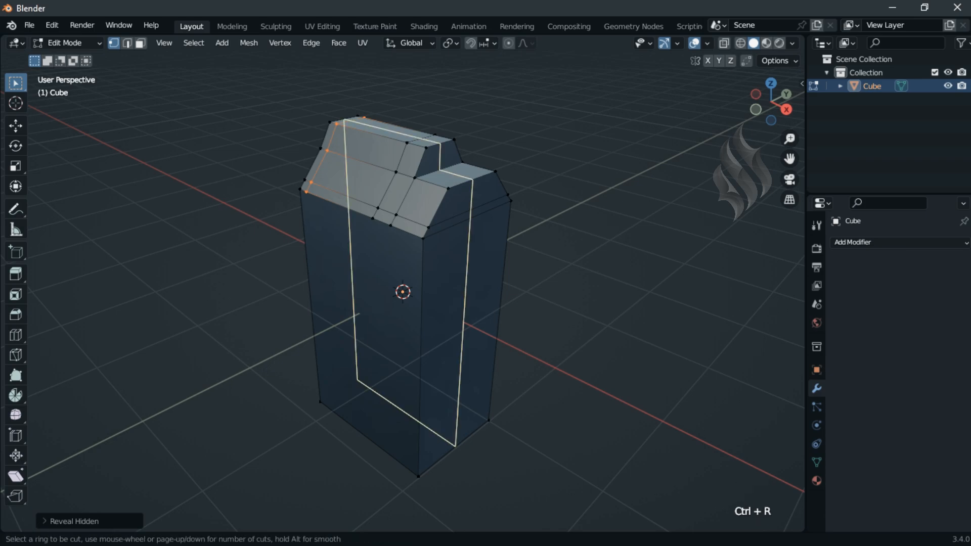
pyautogui.click(468, 185)
pyautogui.rightClick(470, 184)
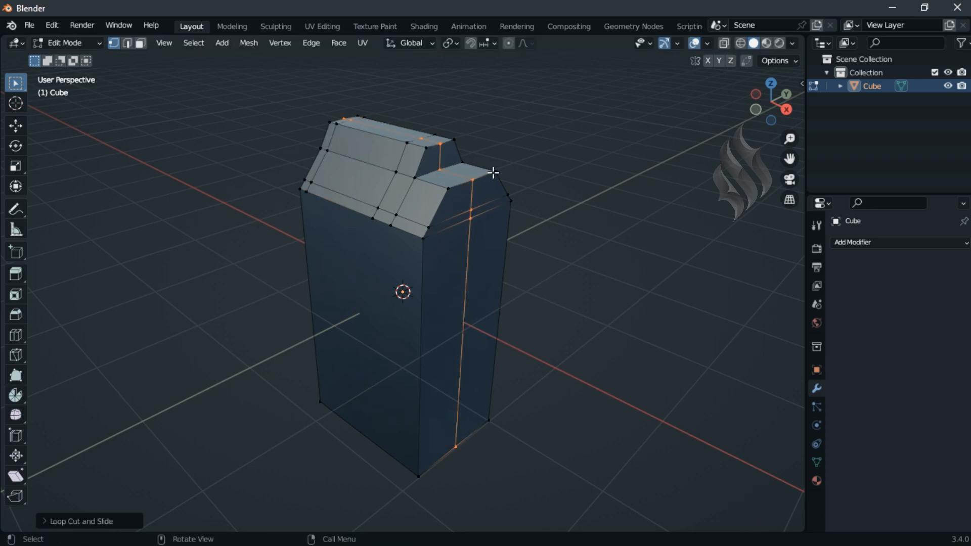
# Step: Delete all faces on the far lengthwise half of the block, including the remaining linked side shell
pyautogui.click(141, 43)
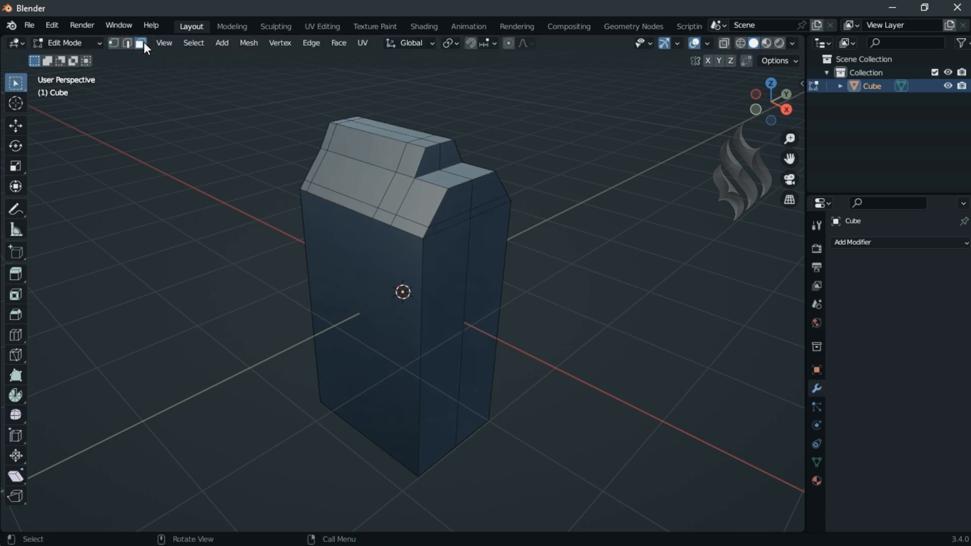
pyautogui.keyDown('alt'); pyautogui.click(487, 202); pyautogui.keyUp('alt')
pyautogui.press('x')
pyautogui.click(471, 144)
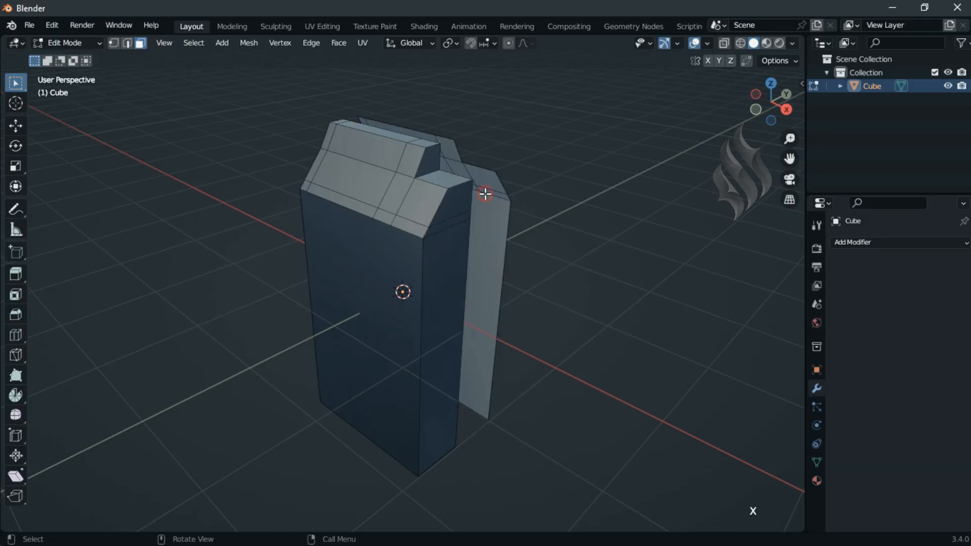
pyautogui.press('l')
pyautogui.press('x')
pyautogui.click(487, 196)
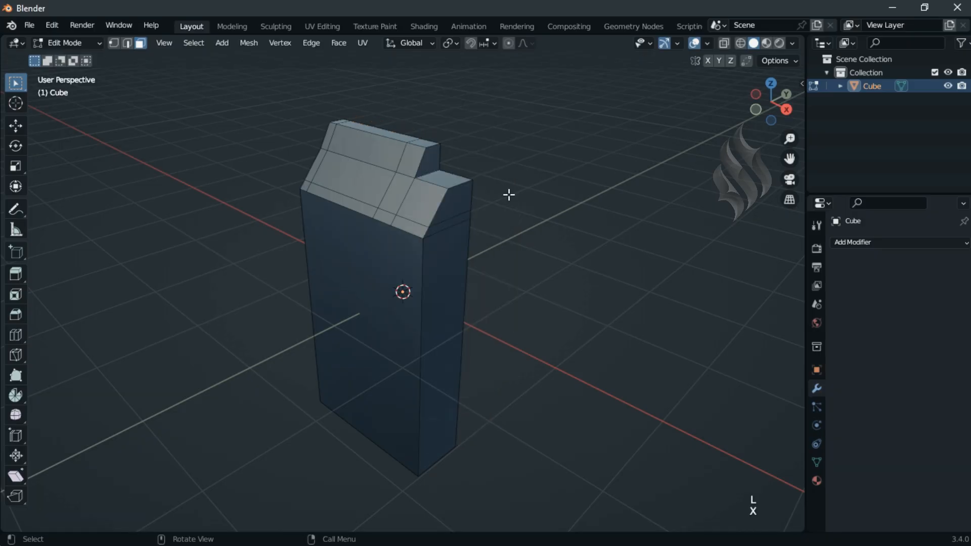
# Step: Add a Mirror modifier to the half block with Y as its only mirror axis
pyautogui.click(849, 242)
pyautogui.click(738, 378)
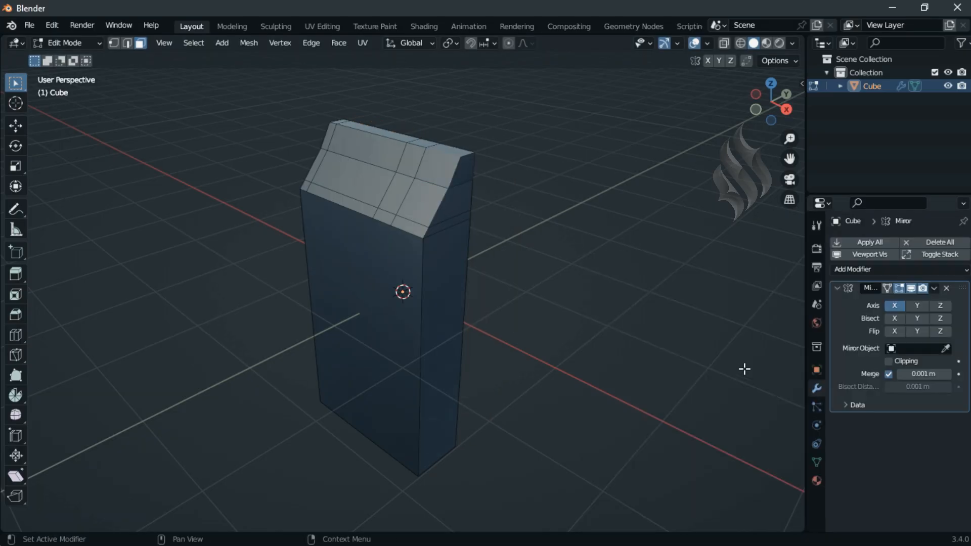
pyautogui.click(915, 305)
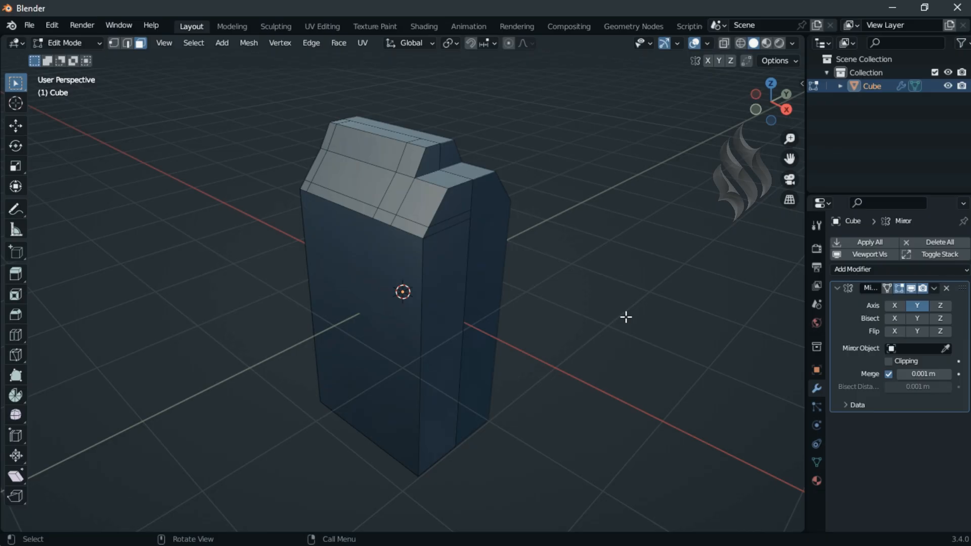
# Step: Slide the mid-height edge between the two crosswise cuts on the sloped roof side up toward the roof ridge
pyautogui.click(130, 47)
pyautogui.click(376, 165)
pyautogui.press('g')
pyautogui.press('g')
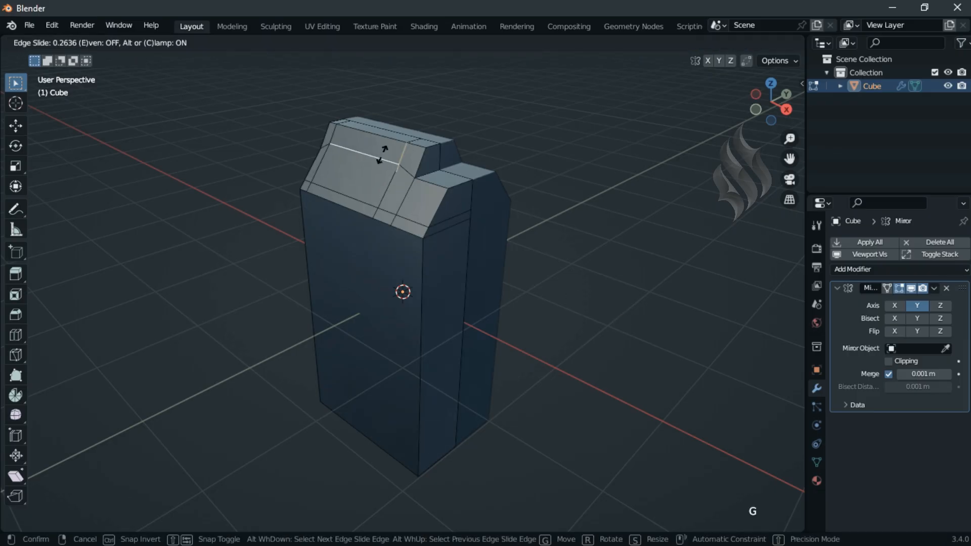
pyautogui.click(383, 154)
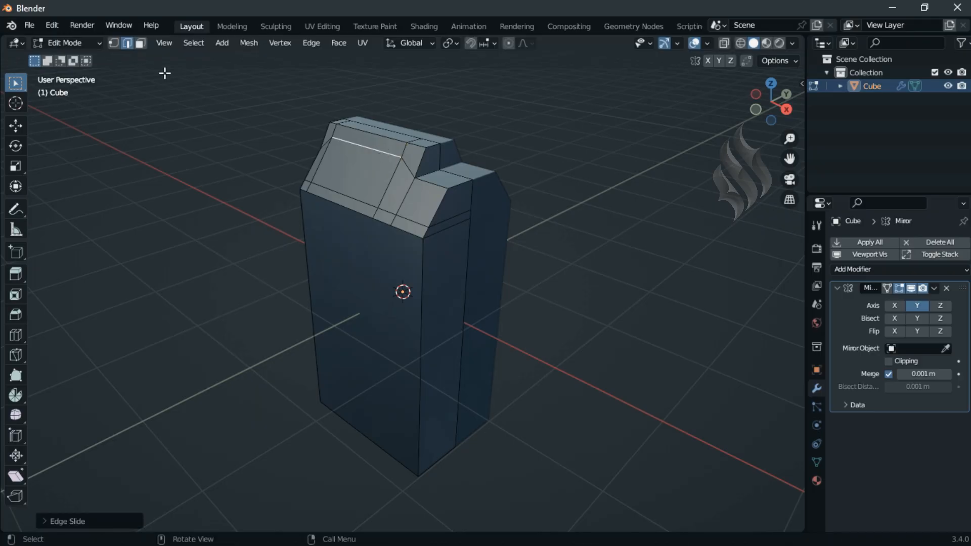
# Step: Inset the large sloped roof face between the crosswise cuts and narrow the inset face along X
pyautogui.press('3')
pyautogui.click(366, 165)
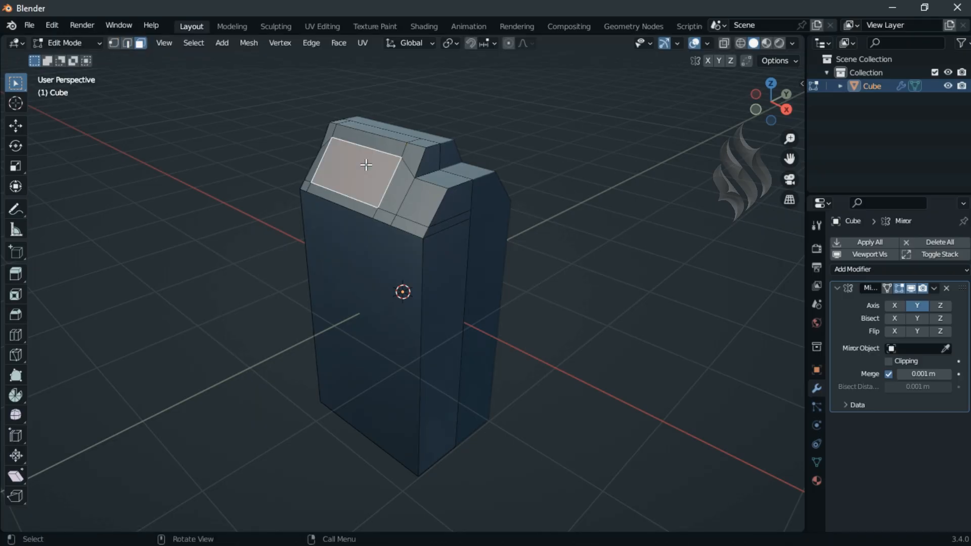
pyautogui.press('i')
pyautogui.click(365, 165)
pyautogui.press('s')
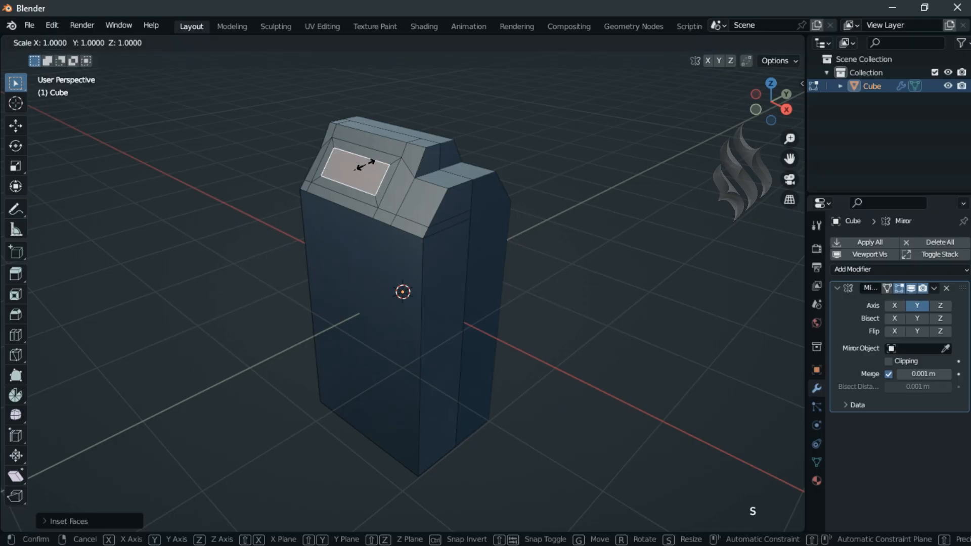
pyautogui.press('x')
pyautogui.click(366, 165)
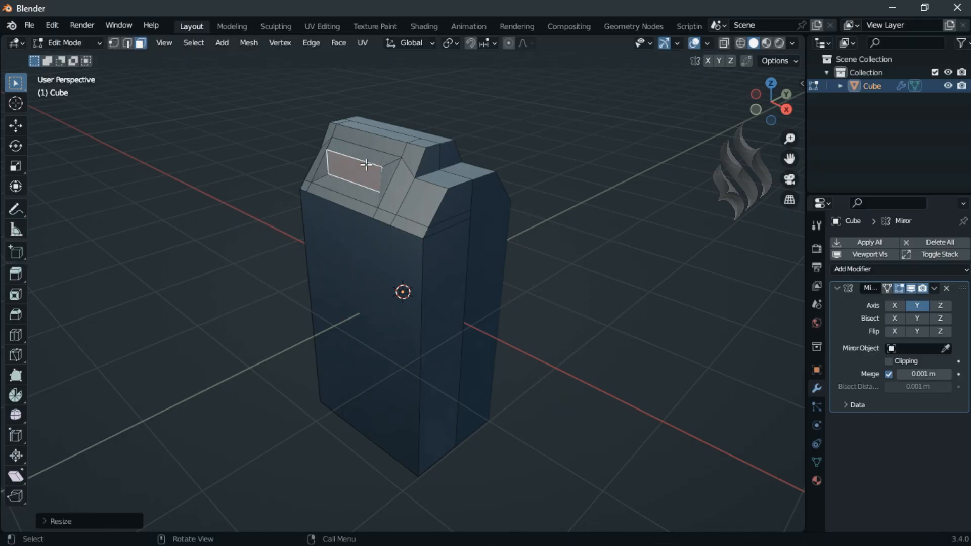
# Step: Merge the two cut vertices on the roof's upper edge At Last into the adjacent upper corners
pyautogui.press('1')
pyautogui.click(337, 123)
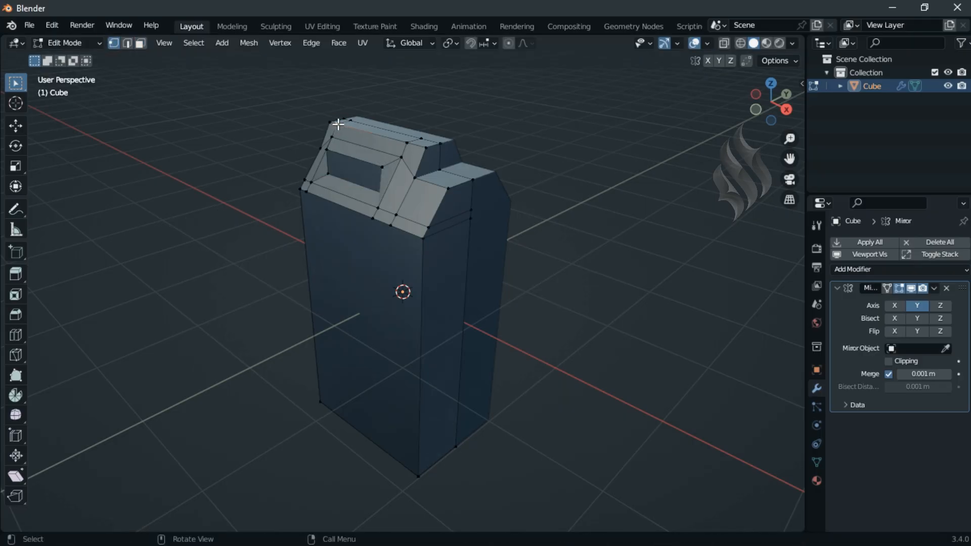
pyautogui.keyDown('shift'); pyautogui.click(329, 122); pyautogui.keyUp('shift')
pyautogui.press('m')
pyautogui.click(585, 163)
pyautogui.click(407, 143)
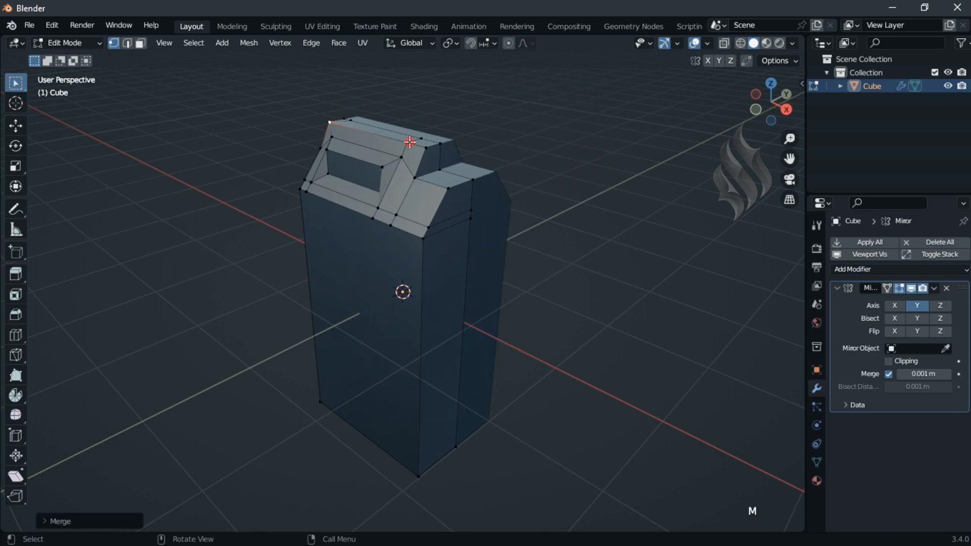
pyautogui.keyDown('shift'); pyautogui.click(427, 147); pyautogui.keyUp('shift')
pyautogui.press('m')
pyautogui.click(587, 162)
# Step: Merge the two extra vertices near the roof's lower corner at the unstepped end At Last into that corner
pyautogui.keyDown('shift'); pyautogui.click(308, 187); pyautogui.keyUp('shift')
pyautogui.press('m')
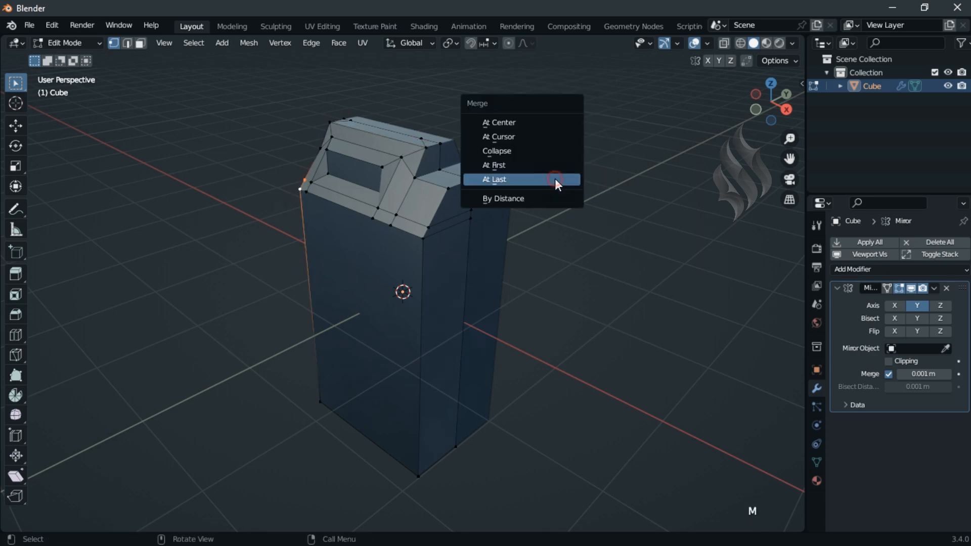
pyautogui.click(554, 180)
pyautogui.click(307, 192)
pyautogui.keyDown('shift'); pyautogui.click(300, 190); pyautogui.keyUp('shift')
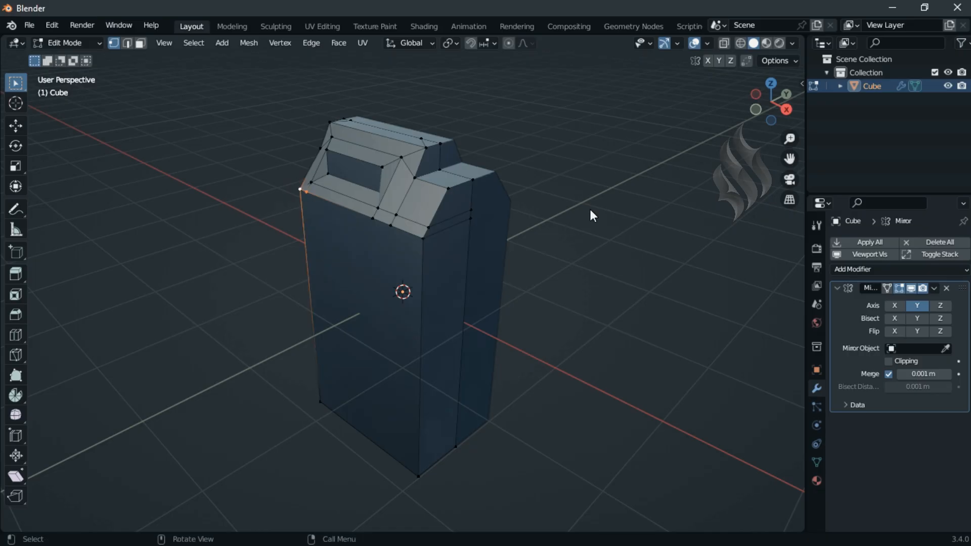
pyautogui.press('m')
pyautogui.click(590, 209)
# Step: Merge the extra vertex below the step At Last into the adjacent lower corner of the panel frame
pyautogui.click(396, 214)
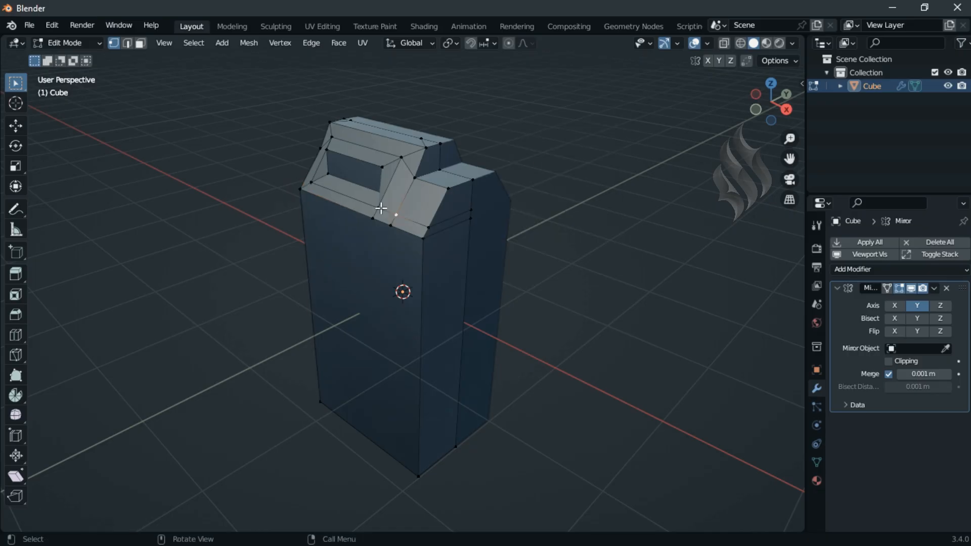
pyautogui.keyDown('shift'); pyautogui.click(380, 207); pyautogui.keyUp('shift')
pyautogui.press('m')
pyautogui.click(453, 207)
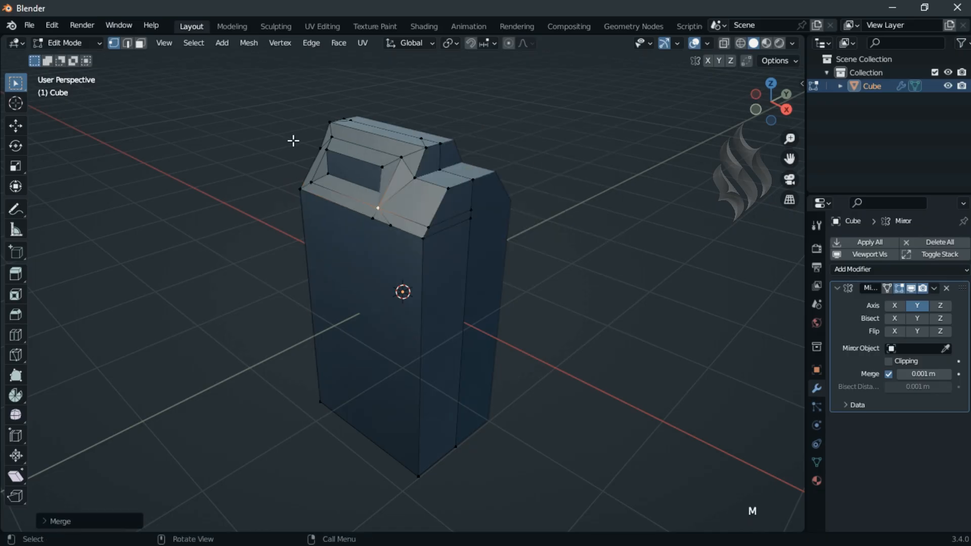
# Step: Dissolve the leftover edges across the roof top, beside the step and along the roof's lower border
pyautogui.click(130, 43)
pyautogui.keyDown('shift'); pyautogui.click(385, 217); pyautogui.keyUp('shift')
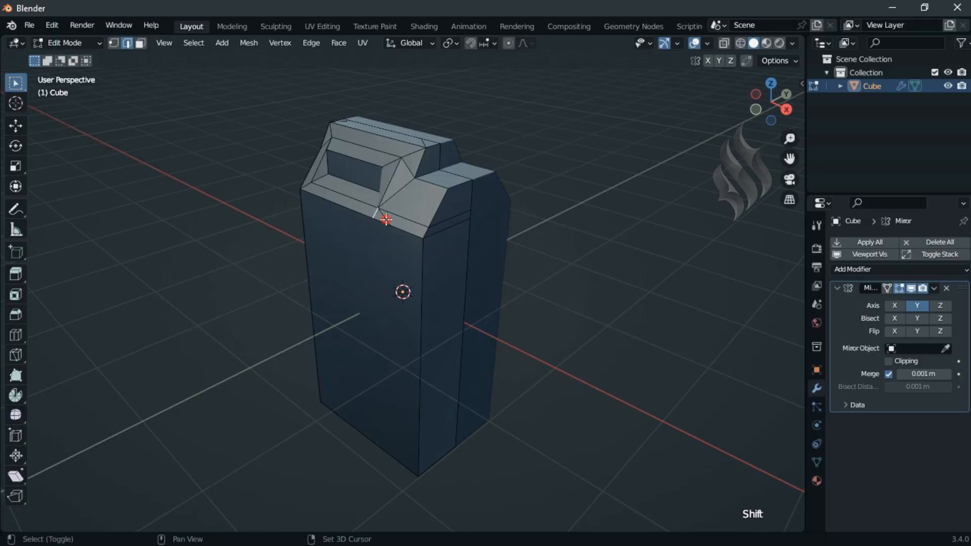
pyautogui.keyDown('shift'); pyautogui.click(405, 221); pyautogui.keyUp('shift')
pyautogui.keyDown('shift'); pyautogui.click(410, 165); pyautogui.keyUp('shift')
pyautogui.keyDown('shift'); pyautogui.click(424, 142); pyautogui.keyUp('shift')
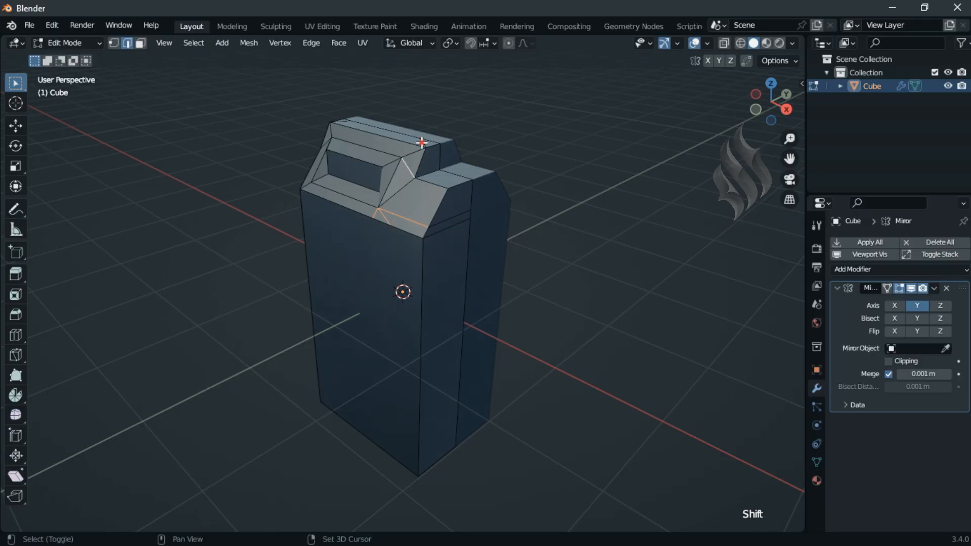
pyautogui.keyDown('shift'); pyautogui.click(344, 123); pyautogui.keyUp('shift')
pyautogui.press('KP_9')
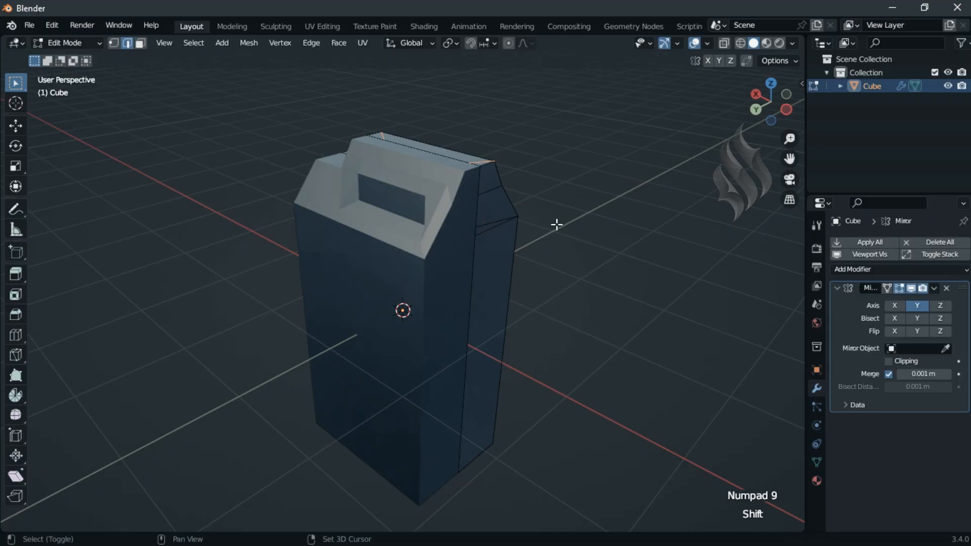
pyautogui.press('KP_9')
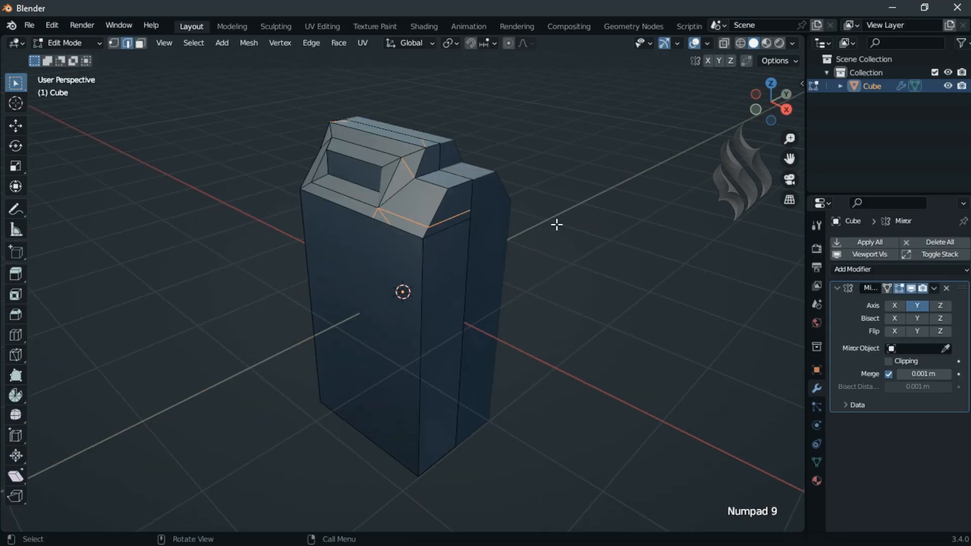
pyautogui.press('x')
pyautogui.click(537, 316)
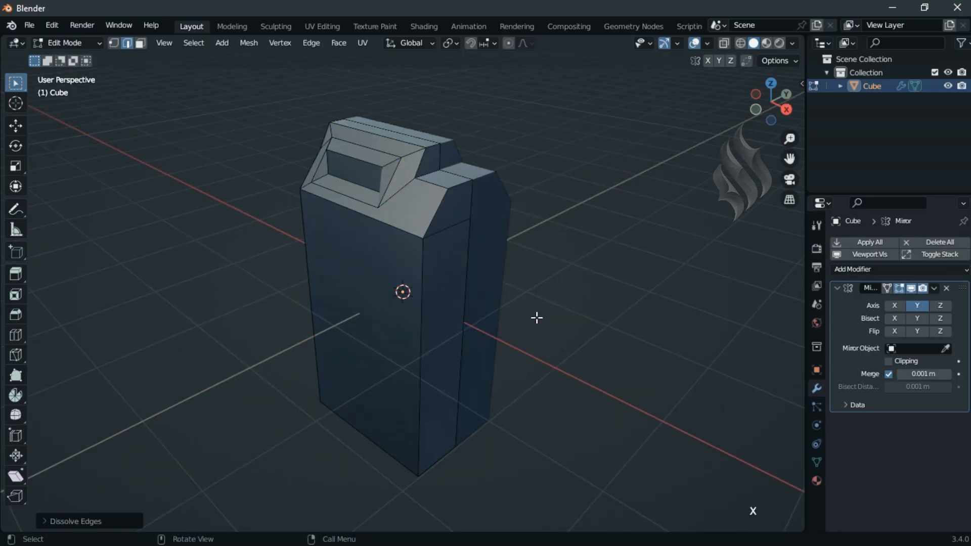
# Step: Move the roof's top end edges inward along X, by -0.2 m above the step and 0.1 m at the opposite end
pyautogui.click(432, 150)
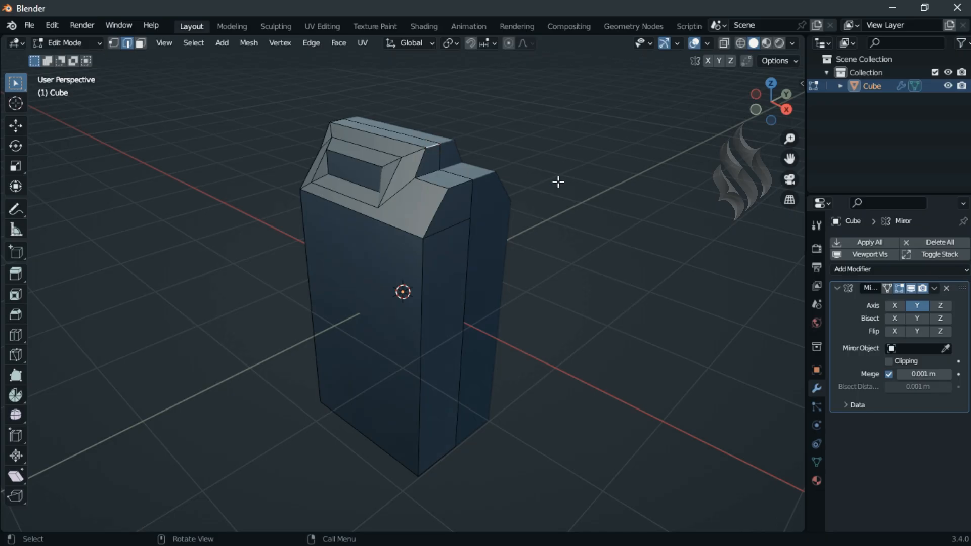
pyautogui.press('g')
pyautogui.write('x')
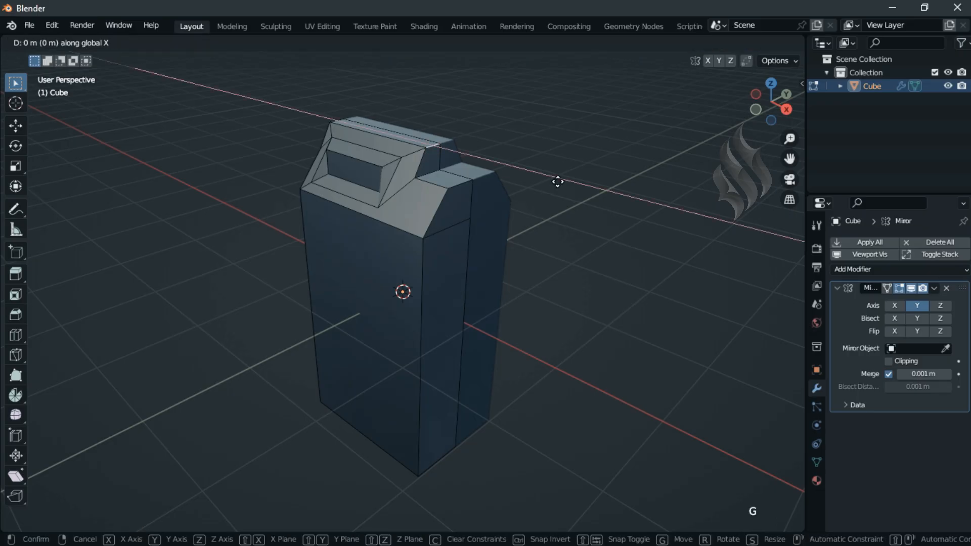
pyautogui.write('-.2')
pyautogui.press('Return')
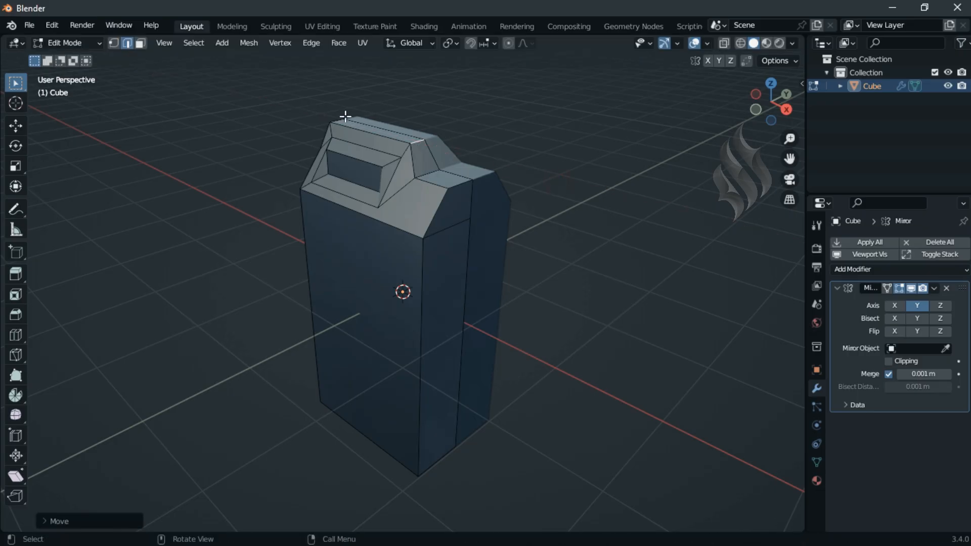
pyautogui.write('gx.1')
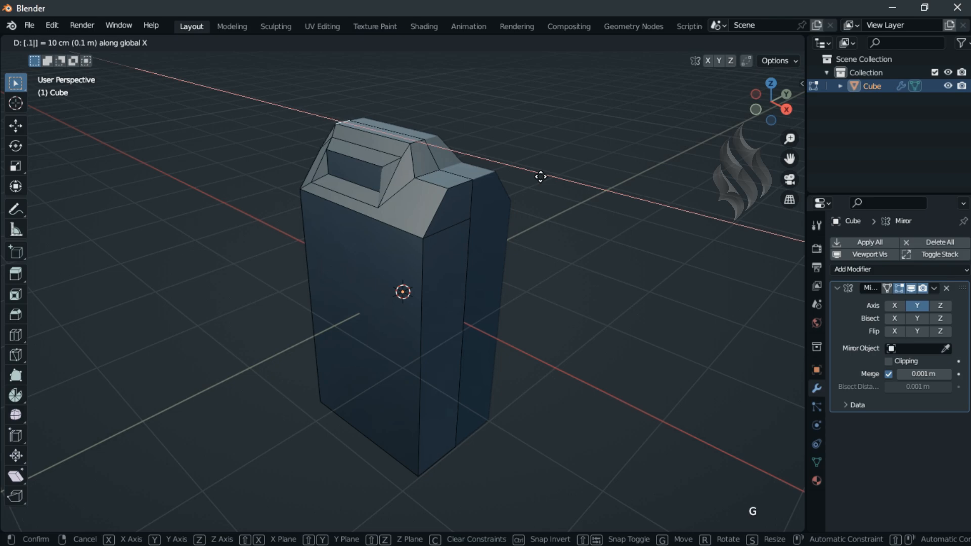
pyautogui.press('Return')
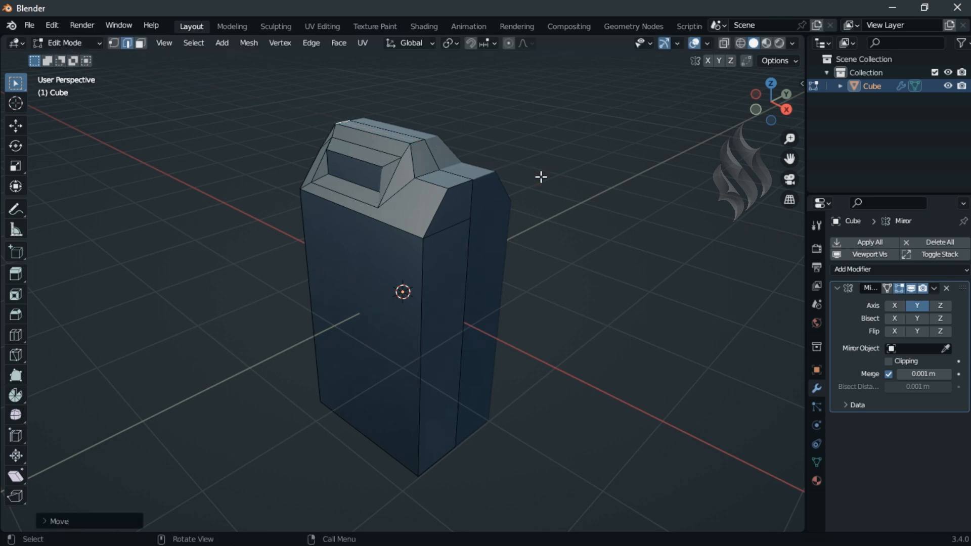
# Step: Select the inset panel face on the roof's slope and apply the Mirror modifier in Object Mode
pyautogui.click(140, 43)
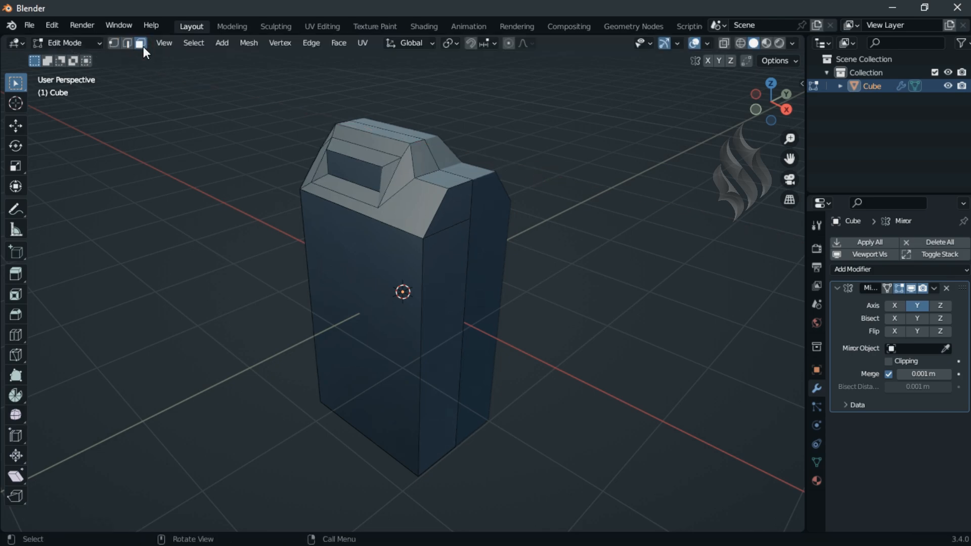
pyautogui.click(354, 171)
pyautogui.click(90, 48)
pyautogui.click(90, 55)
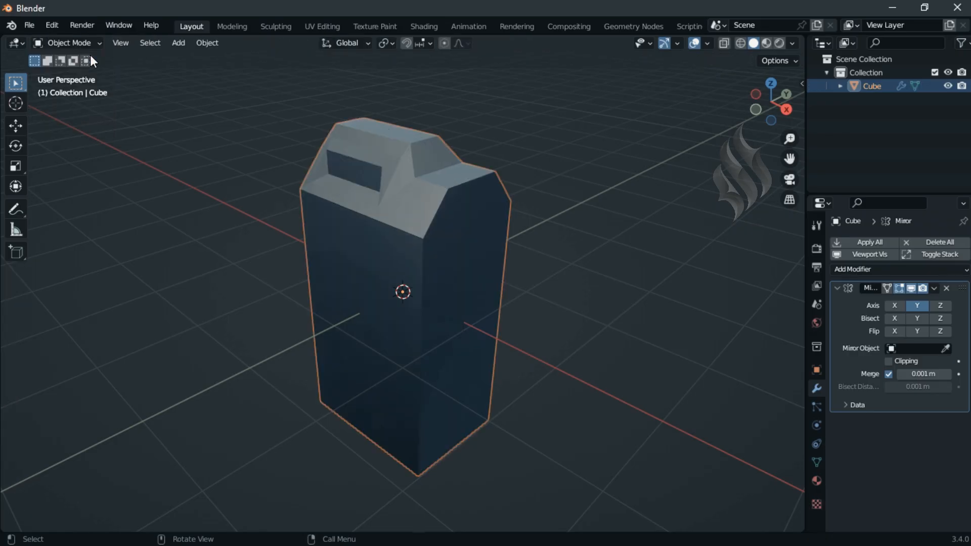
pyautogui.click(872, 242)
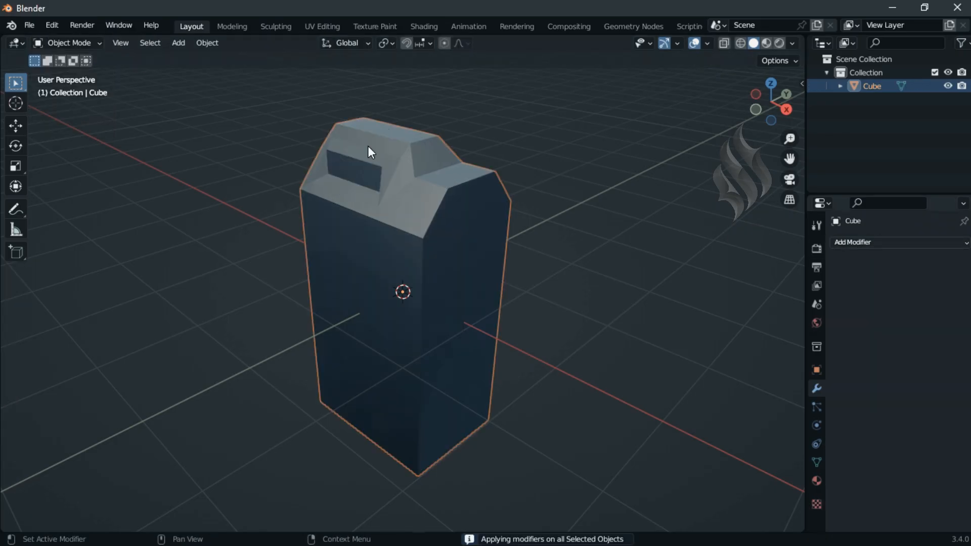
# Step: Bridge the two opposite inset panel faces in Edit Mode and scale the resulting opening by 0.5 along Y
pyautogui.click(68, 45)
pyautogui.click(68, 72)
pyautogui.rightClick(426, 139)
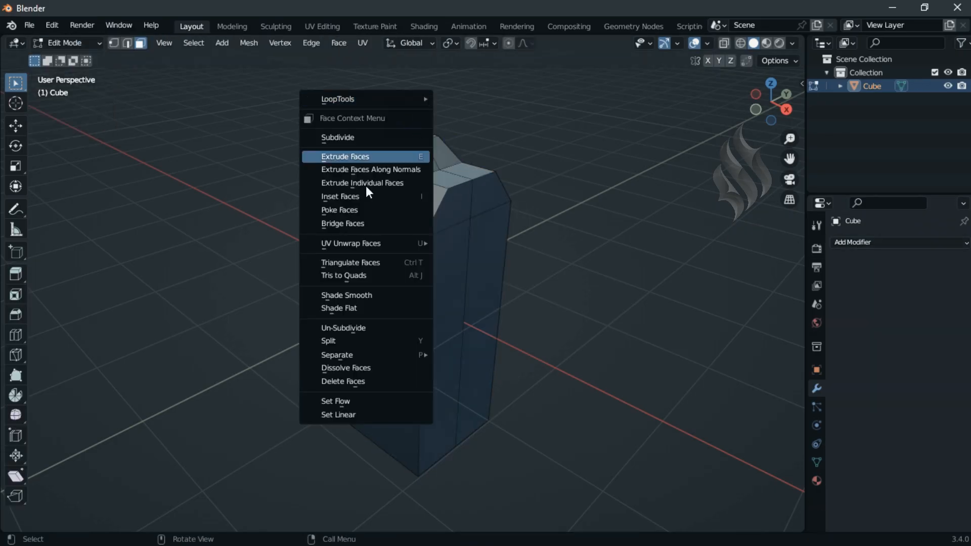
pyautogui.click(359, 221)
pyautogui.write('sy')
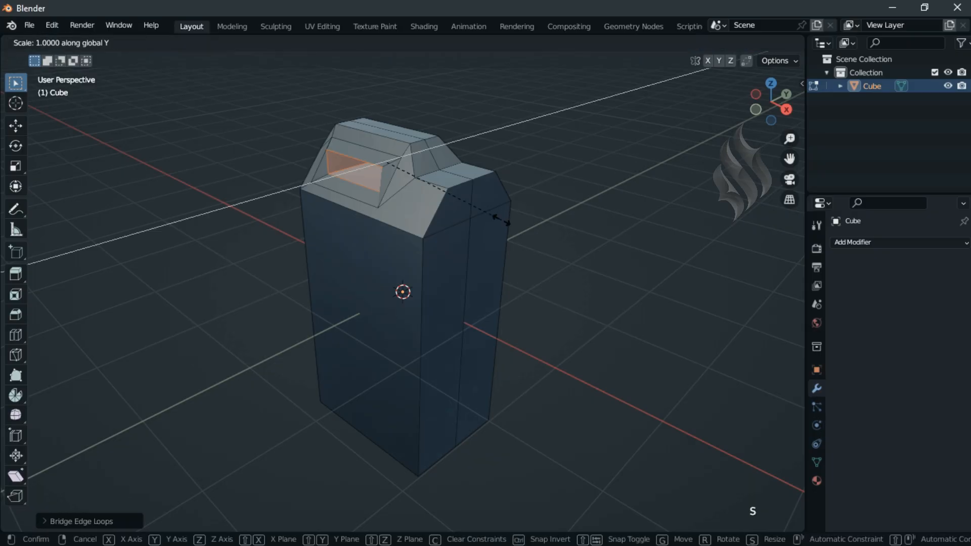
pyautogui.write('.5')
pyautogui.press('Return')
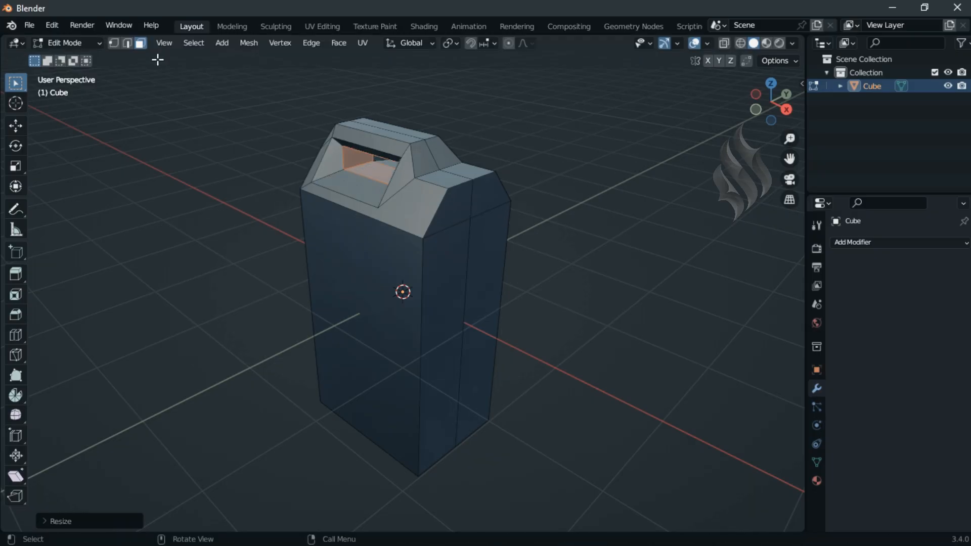
# Step: Widen the base of the handle opening by scaling its lower end edges on both sides by 1.1 along X
pyautogui.click(127, 44)
pyautogui.click(374, 162)
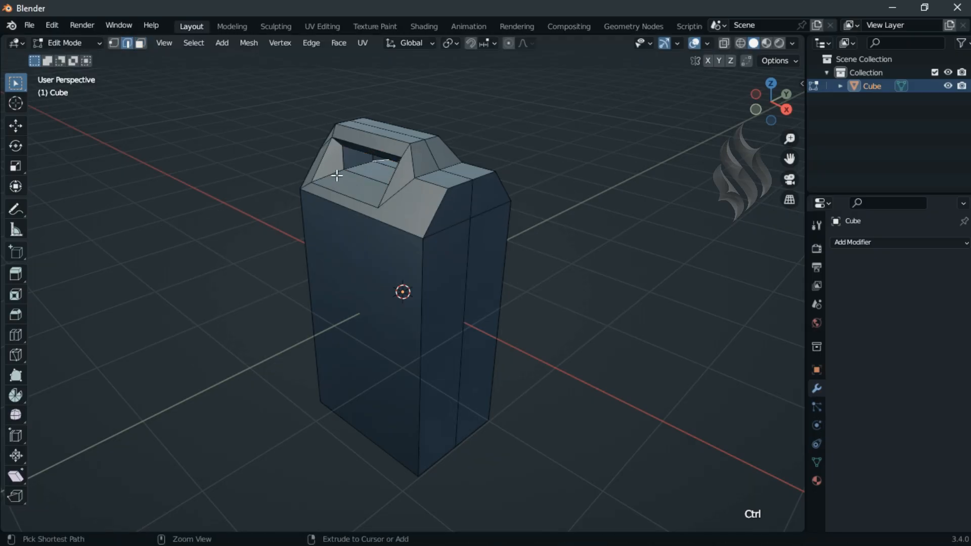
pyautogui.keyDown('ctrl'); pyautogui.keyDown('shift'); pyautogui.click(353, 178); pyautogui.keyUp('shift'); pyautogui.keyUp('ctrl')
pyautogui.moveTo(471, 261); pyautogui.dragTo(380, 172, button='middle')
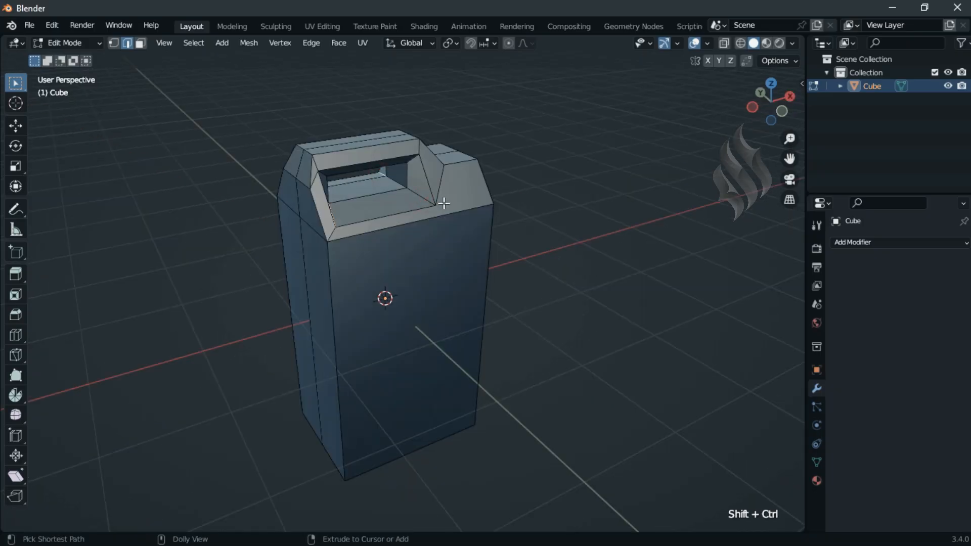
pyautogui.keyDown('ctrl'); pyautogui.keyDown('shift'); pyautogui.click(429, 201); pyautogui.keyUp('shift'); pyautogui.keyUp('ctrl')
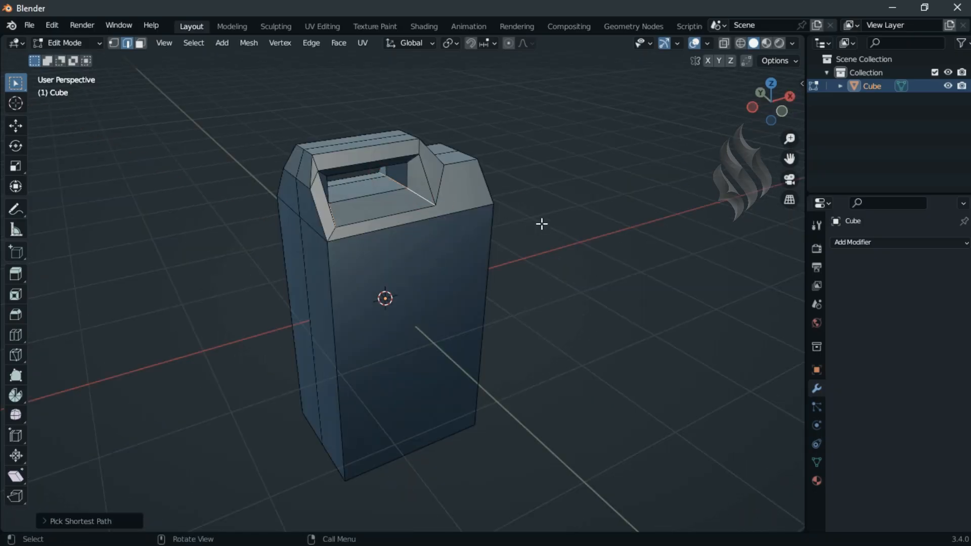
pyautogui.write('sx1.1')
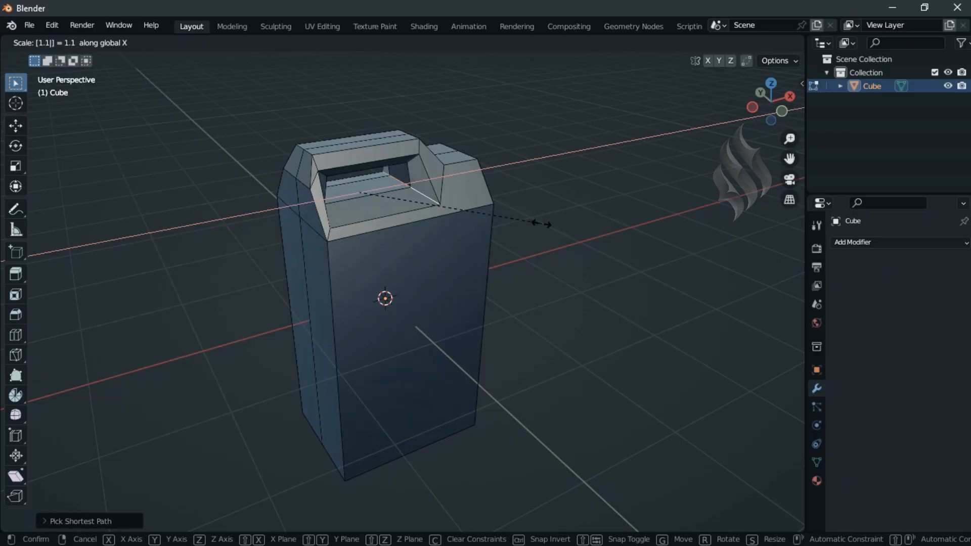
pyautogui.press('Return')
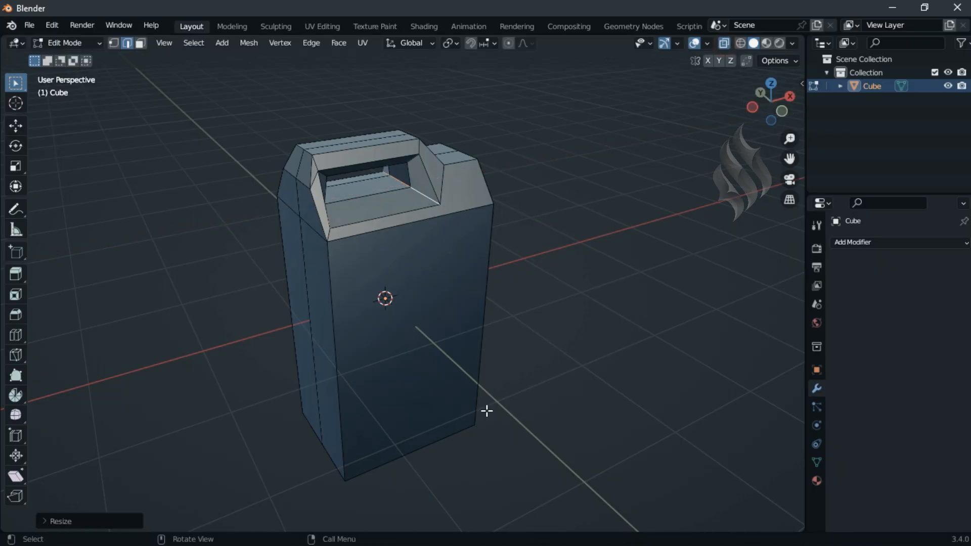
# Step: Bevel the outer border edges of the body's underside by about 0.35 m, using several segments
pyautogui.hotkey('alt', 'z')
pyautogui.keyDown('alt'); pyautogui.click(448, 444); pyautogui.keyUp('alt')
pyautogui.keyDown('alt'); pyautogui.keyDown('shift'); pyautogui.click(455, 412); pyautogui.keyUp('shift'); pyautogui.keyUp('alt')
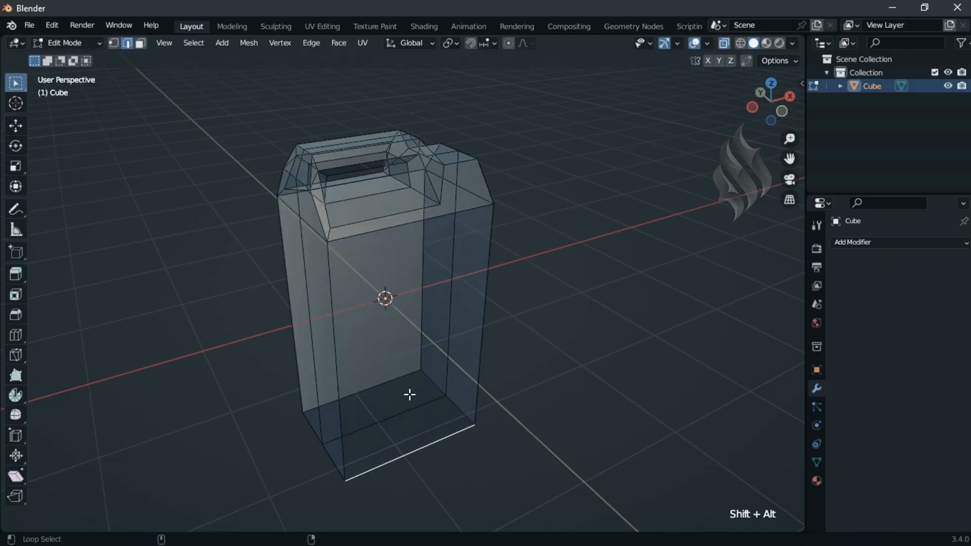
pyautogui.keyDown('alt'); pyautogui.keyDown('shift'); pyautogui.click(398, 382); pyautogui.keyUp('shift'); pyautogui.keyUp('alt')
pyautogui.keyDown('alt'); pyautogui.keyDown('shift'); pyautogui.click(332, 455); pyautogui.keyUp('shift'); pyautogui.keyUp('alt')
pyautogui.hotkey('ctrl', 'b')
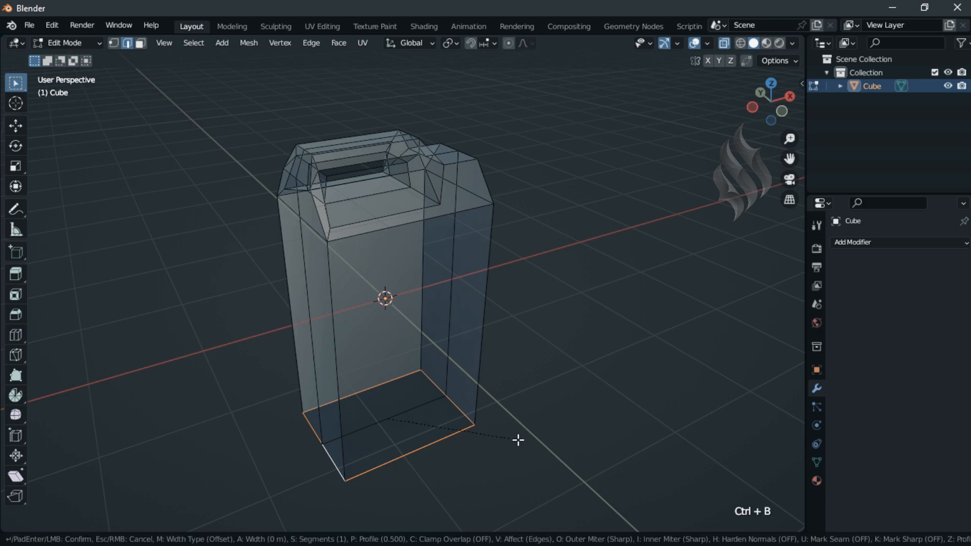
pyautogui.scroll(2, 518, 440)
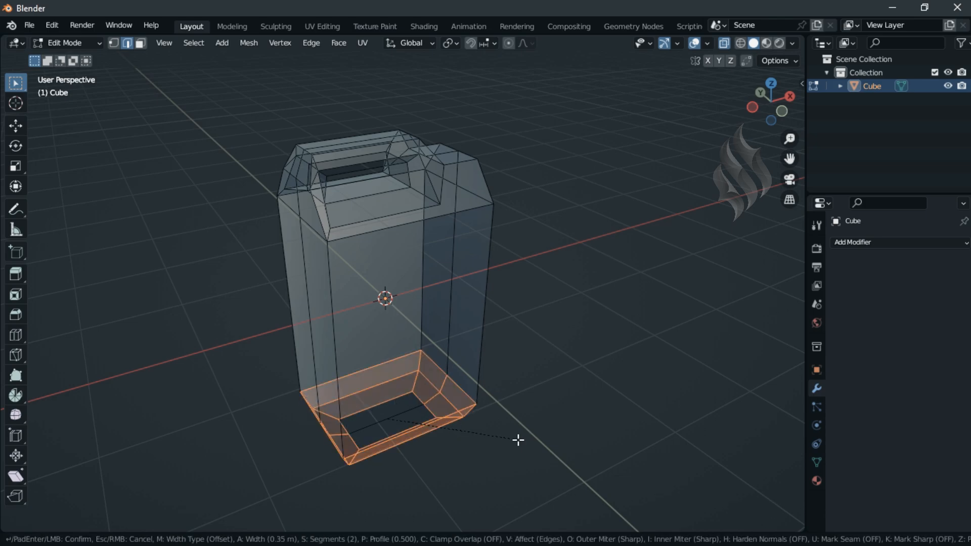
pyautogui.click(518, 440)
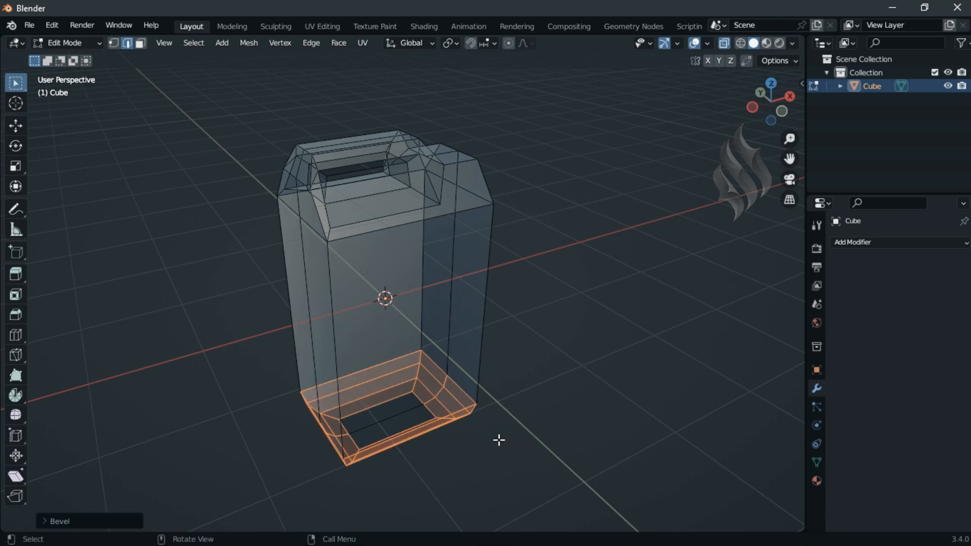
# Step: Scale the vertical center edges at both ends of the body by 1.4 along X, leaving out the edges across the top
pyautogui.keyDown('alt'); pyautogui.click(309, 314); pyautogui.keyUp('alt')
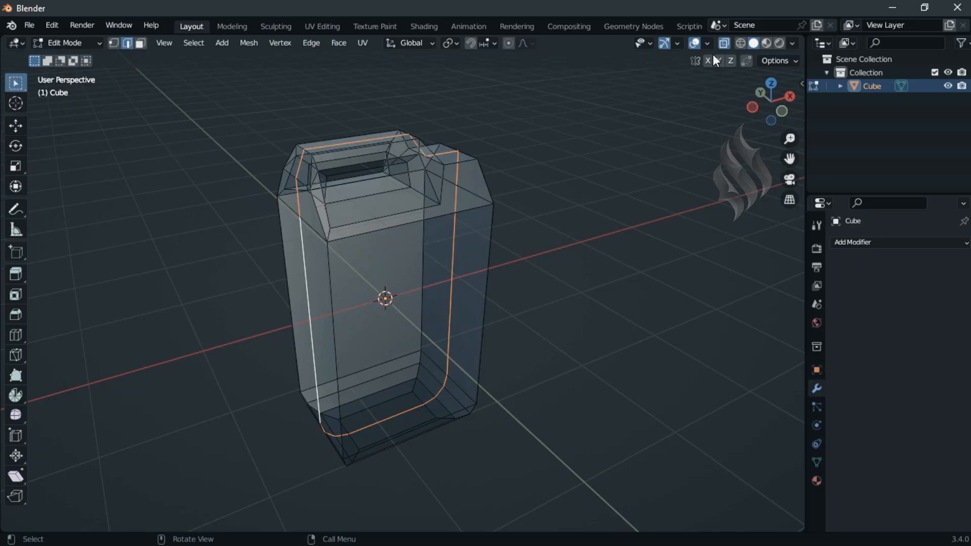
pyautogui.hotkey('alt', 'z')
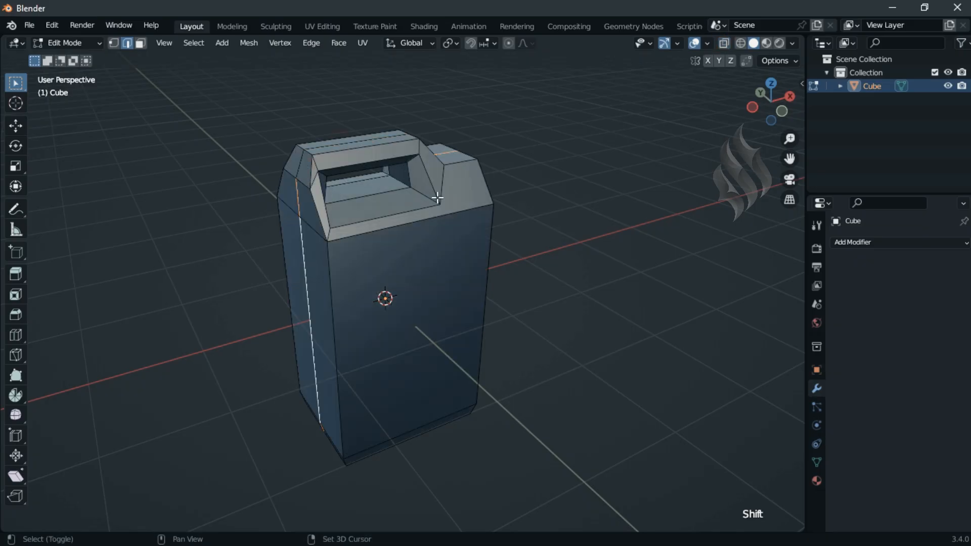
pyautogui.press('KP_6')
pyautogui.press('KP_6')
pyautogui.press('KP_6')
pyautogui.press('KP_6')
pyautogui.press('KP_6')
pyautogui.press('KP_6')
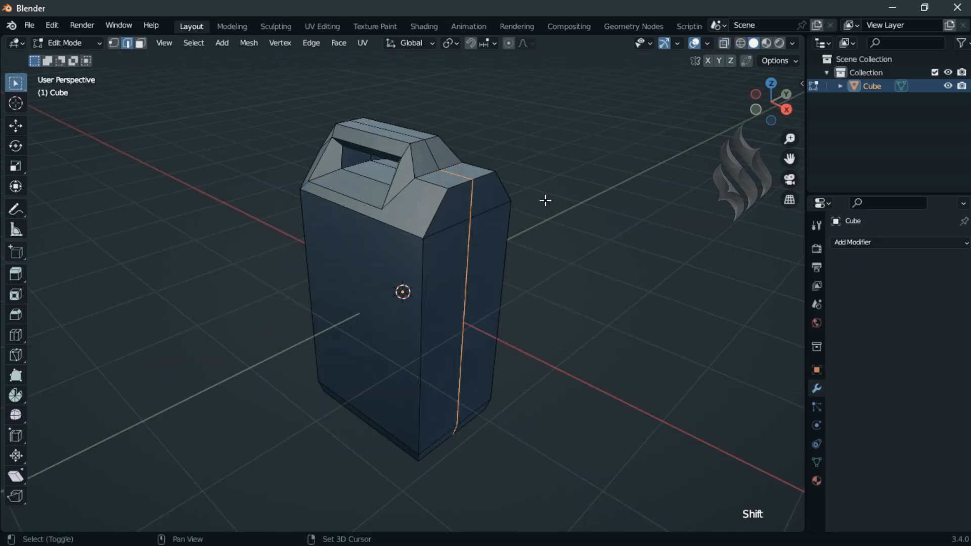
pyautogui.write('sx')
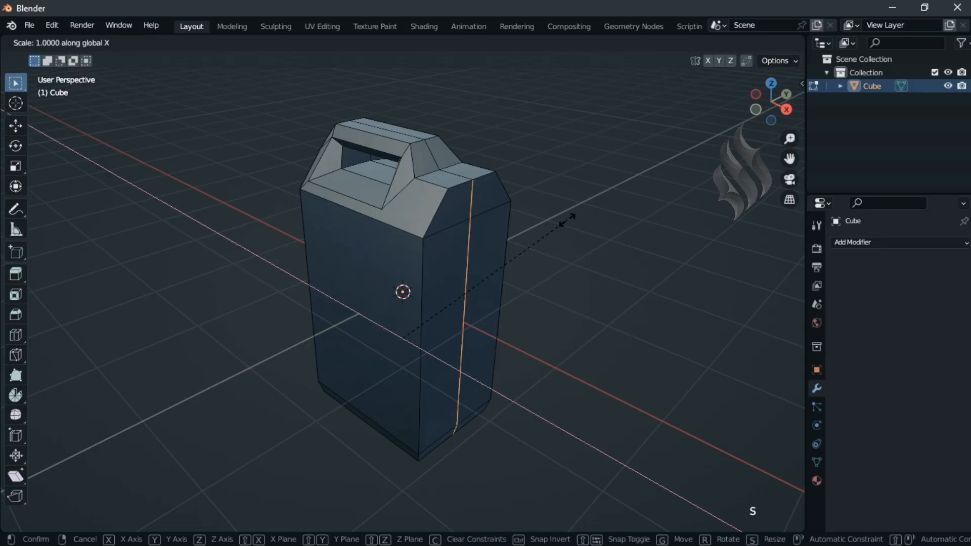
pyautogui.write('1.4')
pyautogui.press('Return')
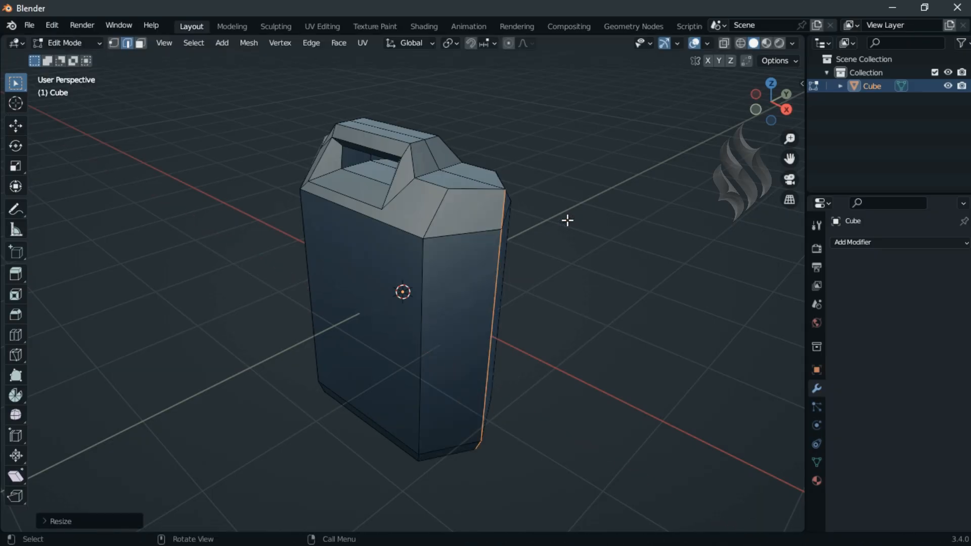
# Step: Isolate the two flat top faces of the step by hiding all other faces
pyautogui.click(141, 44)
pyautogui.click(477, 173)
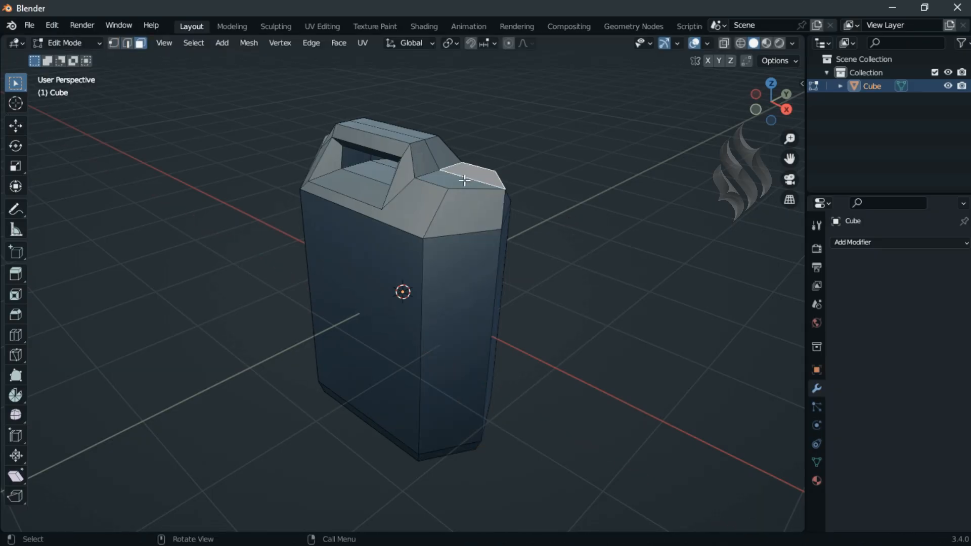
pyautogui.keyDown('shift'); pyautogui.click(462, 182); pyautogui.keyUp('shift')
pyautogui.hotkey('ctrl', 'i')
pyautogui.press('h')
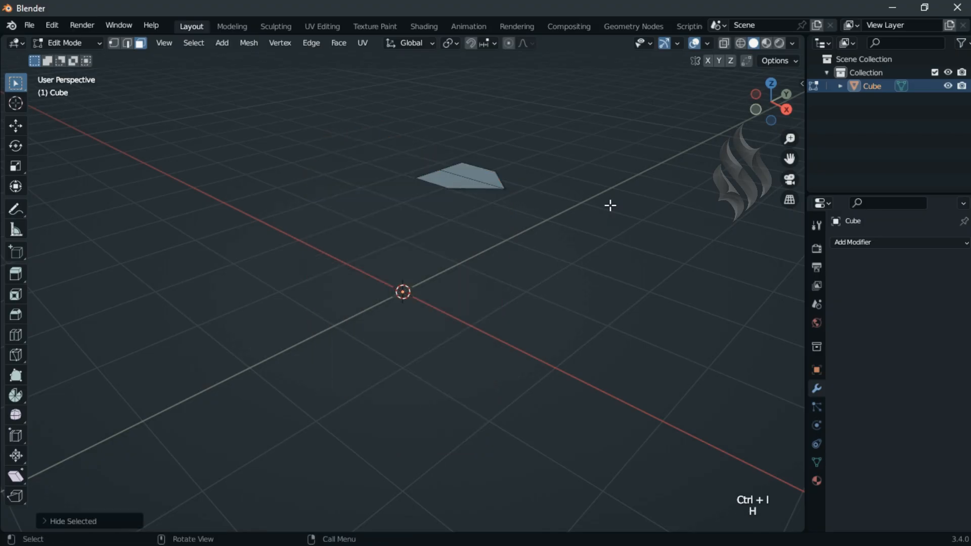
pyautogui.press('a')
pyautogui.press('pagedown')
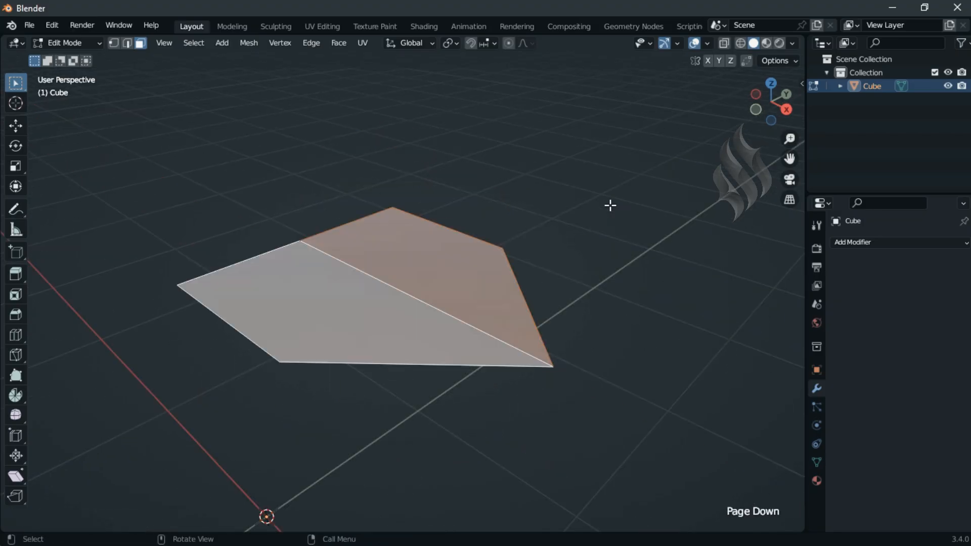
# Step: Connect the isolated faces' opposite outer corners with an edge and add a centered loop cut across the adjacent rectangular part
pyautogui.click(114, 44)
pyautogui.click(502, 248)
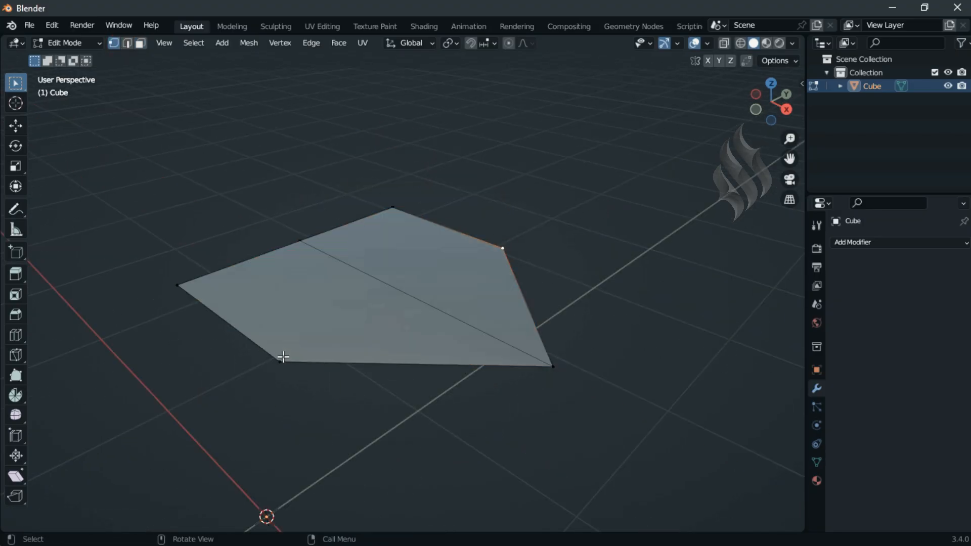
pyautogui.keyDown('shift'); pyautogui.click(280, 361); pyautogui.keyUp('shift')
pyautogui.press('j')
pyautogui.hotkey('ctrl', 'r')
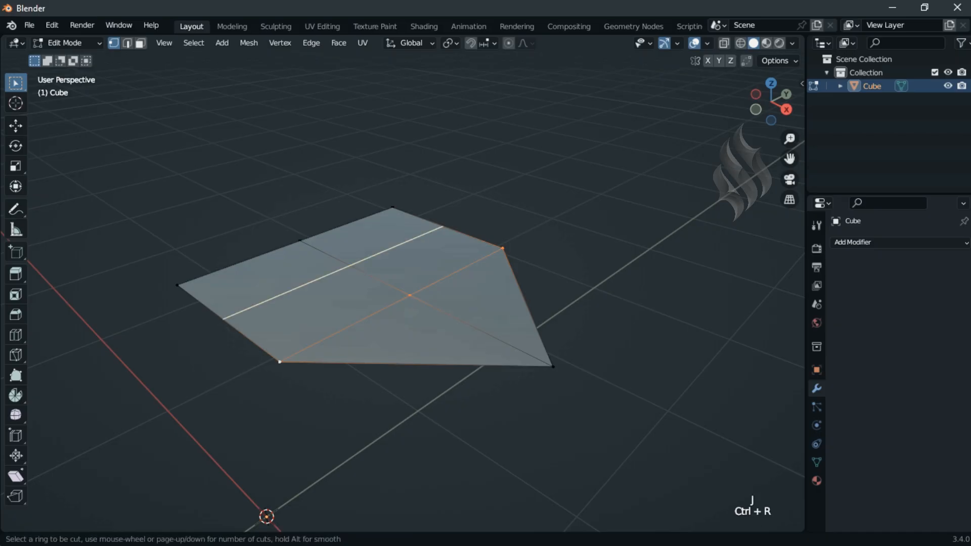
pyautogui.click(353, 252)
pyautogui.rightClick(353, 251)
# Step: Bevel the vertex at the middle of the loop cut by about 0.4 m with two segments and shape it with LoopTools Circle
pyautogui.click(349, 265)
pyautogui.hotkey('ctrl', 'b')
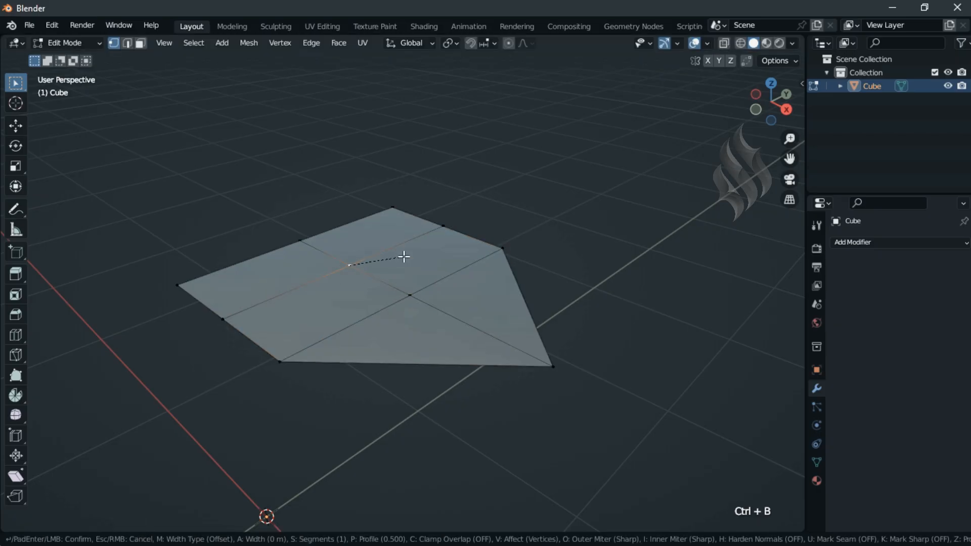
pyautogui.scroll(1, 564, 262)
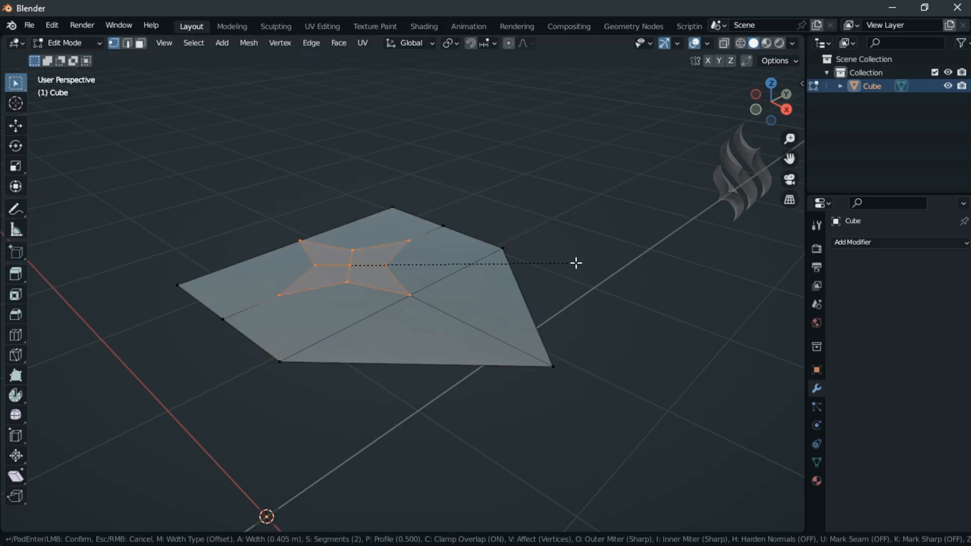
pyautogui.click(564, 262)
pyautogui.click(141, 43)
pyautogui.rightClick(329, 120)
pyautogui.moveTo(329, 120)
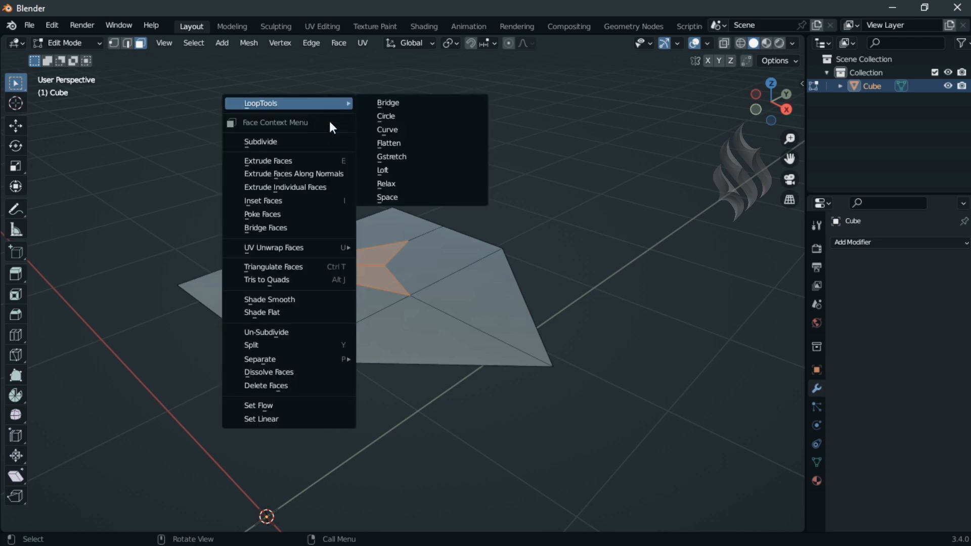
pyautogui.click(400, 116)
# Step: Dissolve the edges that connect the two opposite outer corners beside the circular patch
pyautogui.click(127, 43)
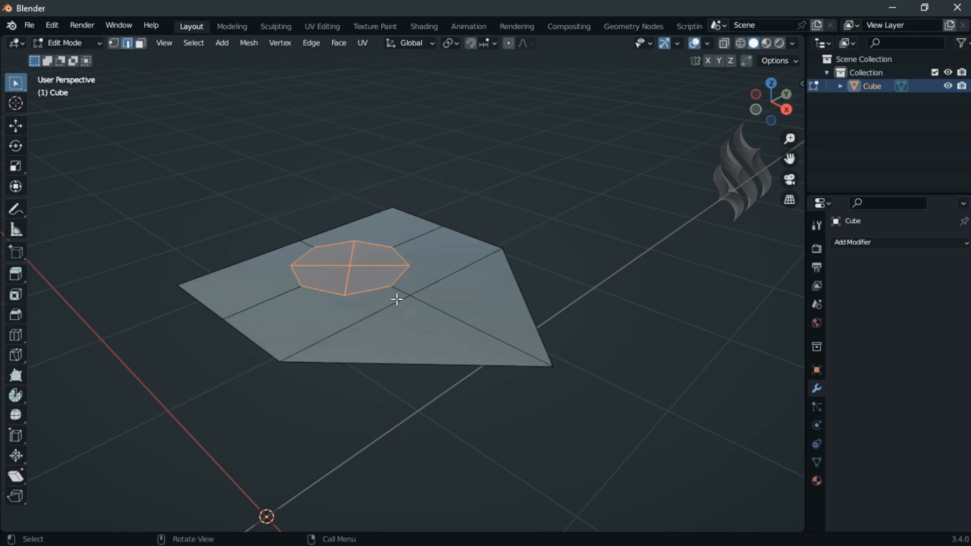
pyautogui.keyDown('alt'); pyautogui.click(397, 299); pyautogui.keyUp('alt')
pyautogui.press('x')
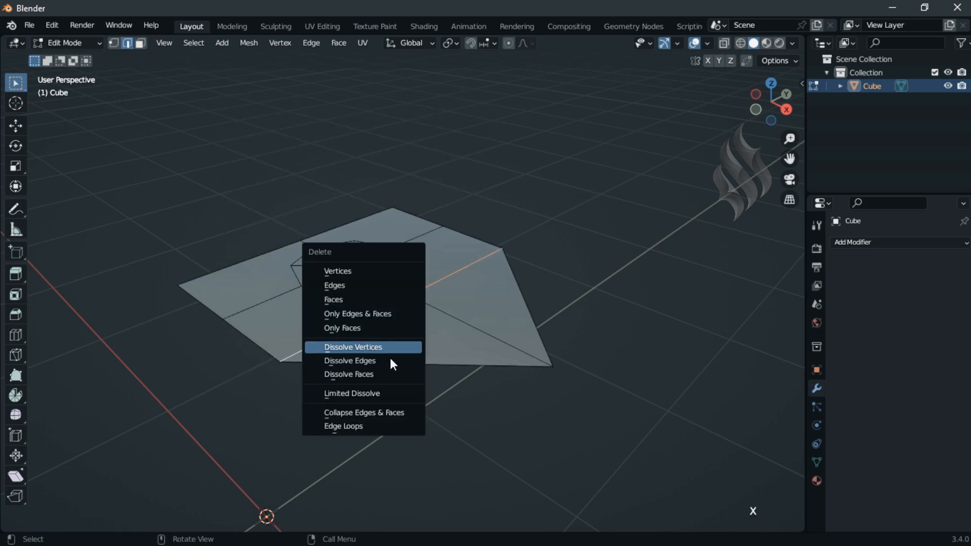
pyautogui.click(391, 360)
# Step: Move the circular patch faces 0.07 m along X and scale them by 1.8
pyautogui.click(141, 44)
pyautogui.click(340, 250)
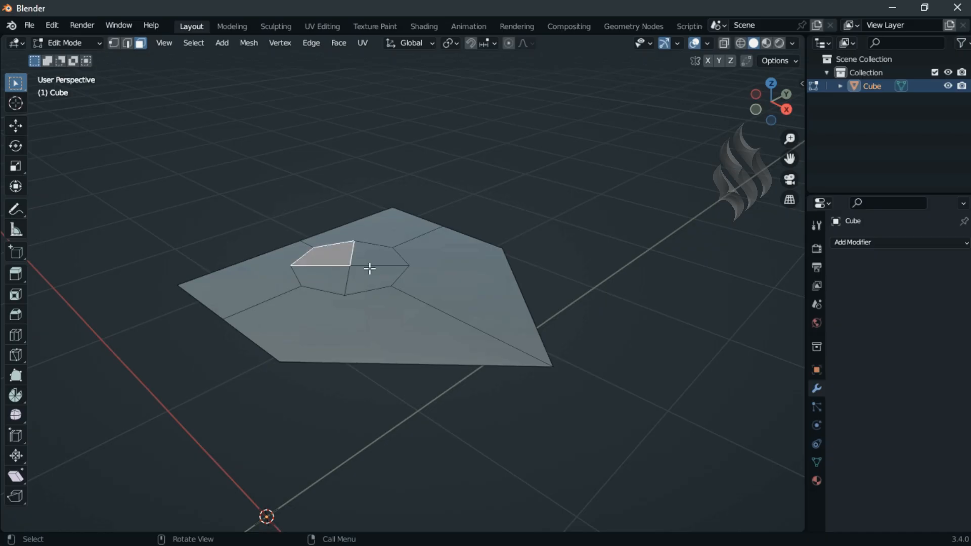
pyautogui.keyDown('ctrl'); pyautogui.keyDown('shift'); pyautogui.click(374, 274); pyautogui.keyUp('shift'); pyautogui.keyUp('ctrl')
pyautogui.write('gx.07')
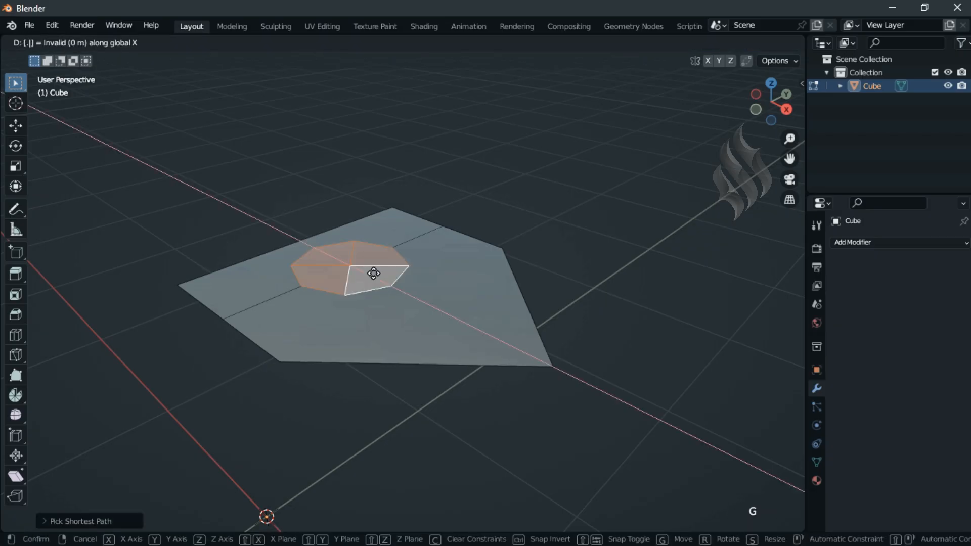
pyautogui.press('Return')
pyautogui.write('s1.8')
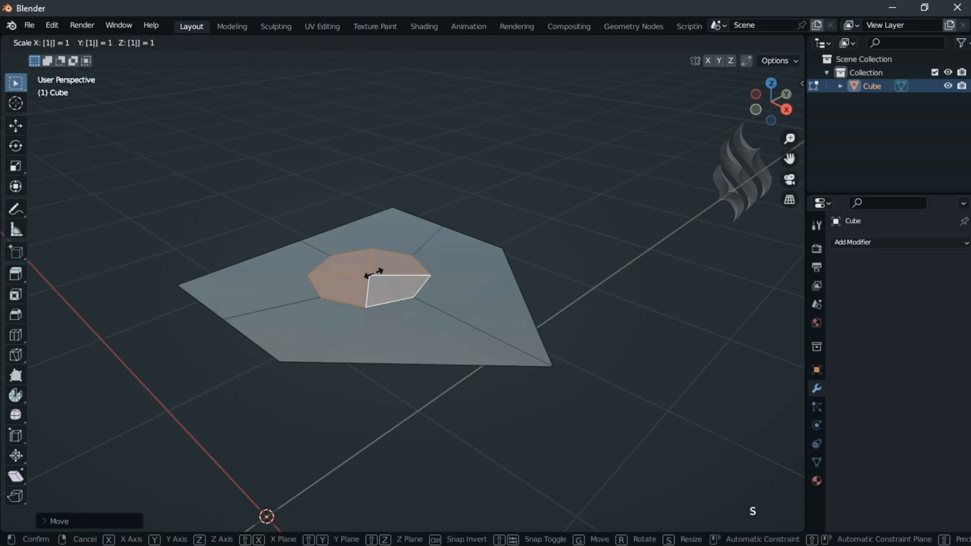
pyautogui.press('Return')
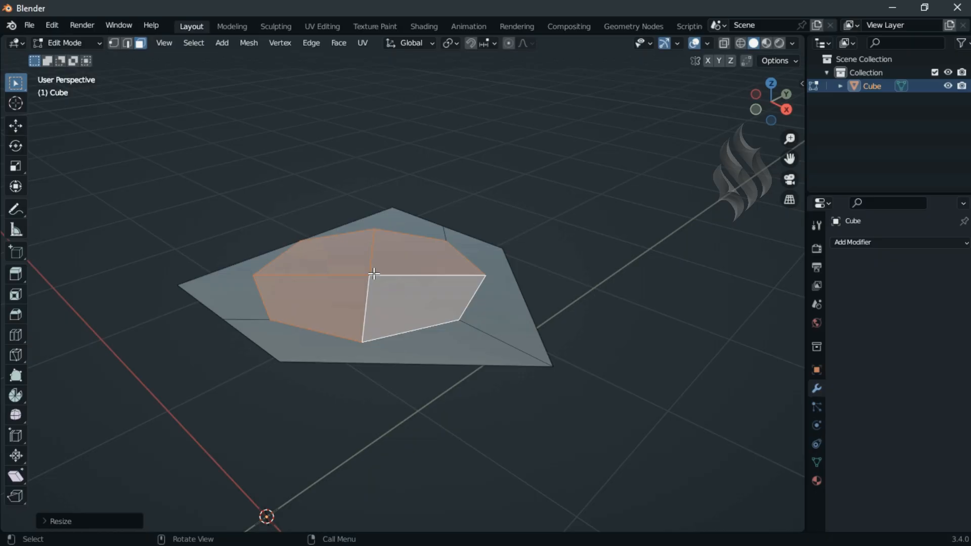
# Step: Crease the circular patch by 1 and extrude it 0.05 m along its normal
pyautogui.hotkey('shift', 'e')
pyautogui.write('1')
pyautogui.press('Return')
pyautogui.write('e.05')
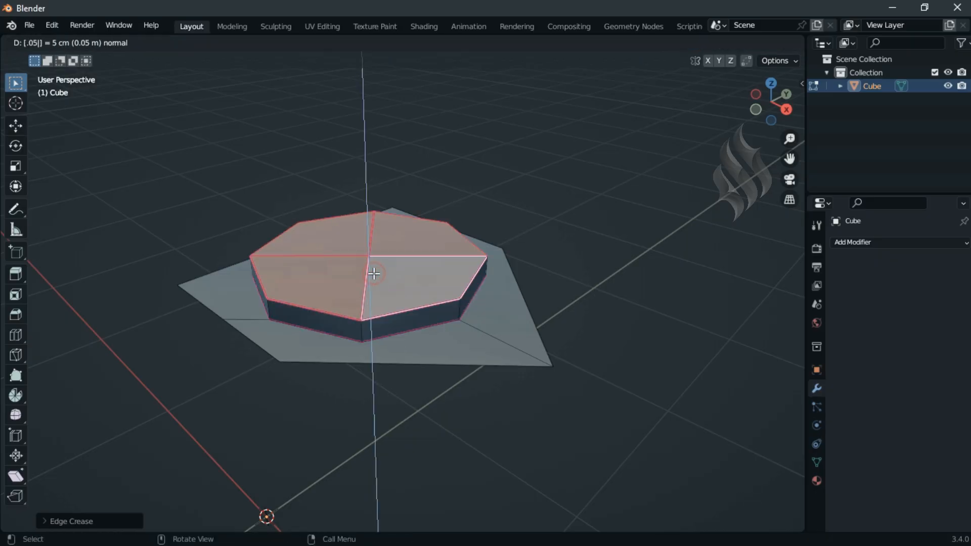
pyautogui.press('Return')
# Step: Apply a crease of -2 to the extruded top faces and delete them to leave an open spout ring
pyautogui.hotkey('shift', 'e')
pyautogui.write('1')
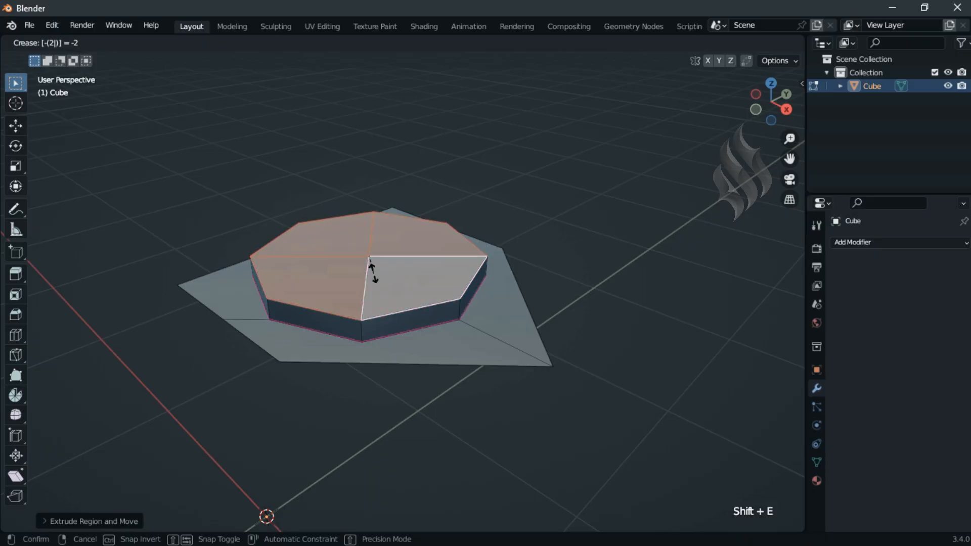
pyautogui.press('Return')
pyautogui.press('x')
pyautogui.click(349, 213)
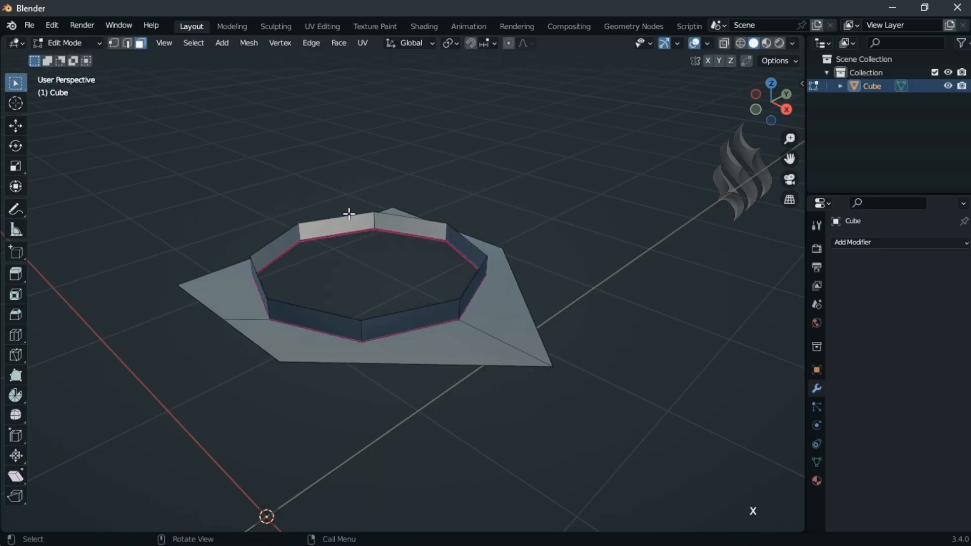
# Step: Connect the ring's front base vertex and its far-side base vertex to their nearest outer corners with edges
pyautogui.click(116, 44)
pyautogui.click(364, 340)
pyautogui.keyDown('shift'); pyautogui.click(286, 361); pyautogui.keyUp('shift')
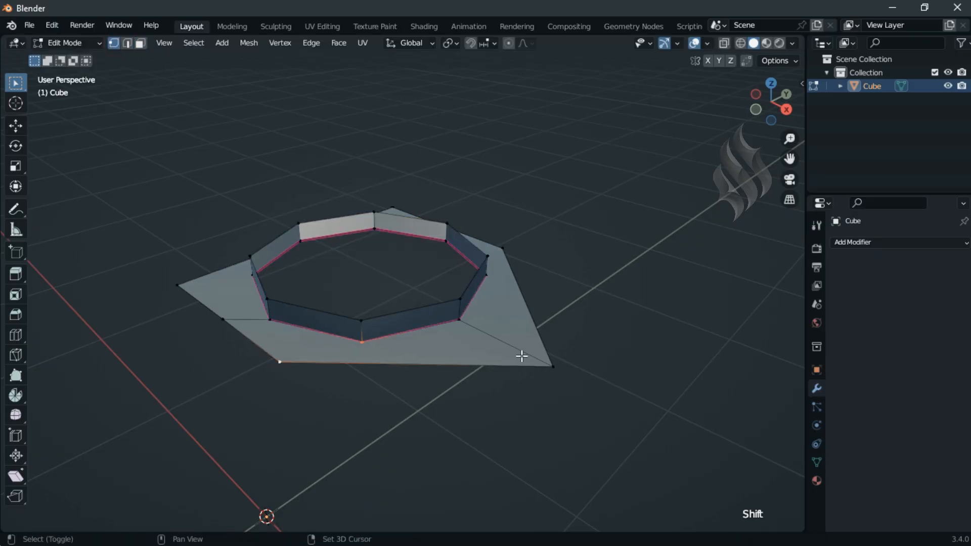
pyautogui.click(489, 273)
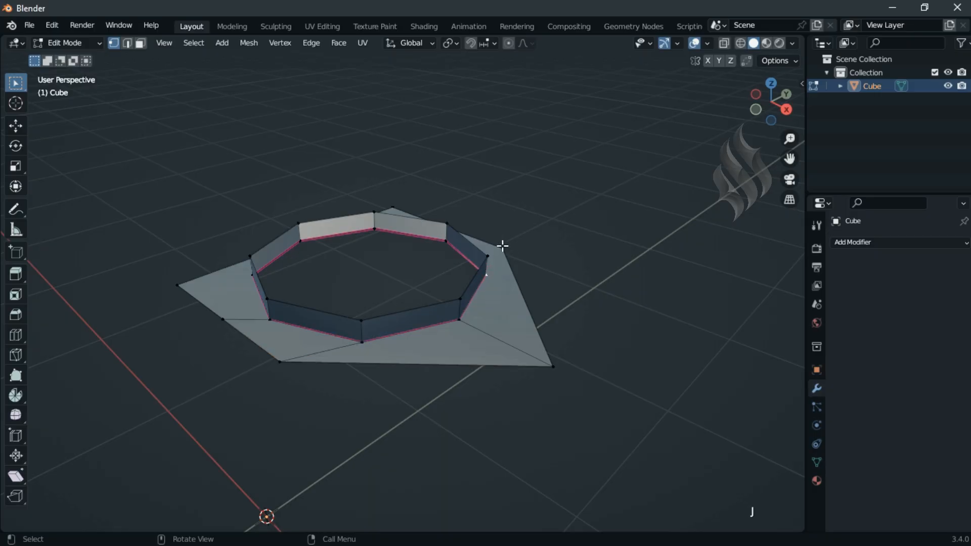
pyautogui.keyDown('shift'); pyautogui.click(502, 248); pyautogui.keyUp('shift')
# Step: Merge the two extra vertices on the opposite outer borders into their adjacent corner vertices using At Last
pyautogui.press('KP_8')
pyautogui.keyDown('shift'); pyautogui.click(393, 166); pyautogui.keyUp('shift')
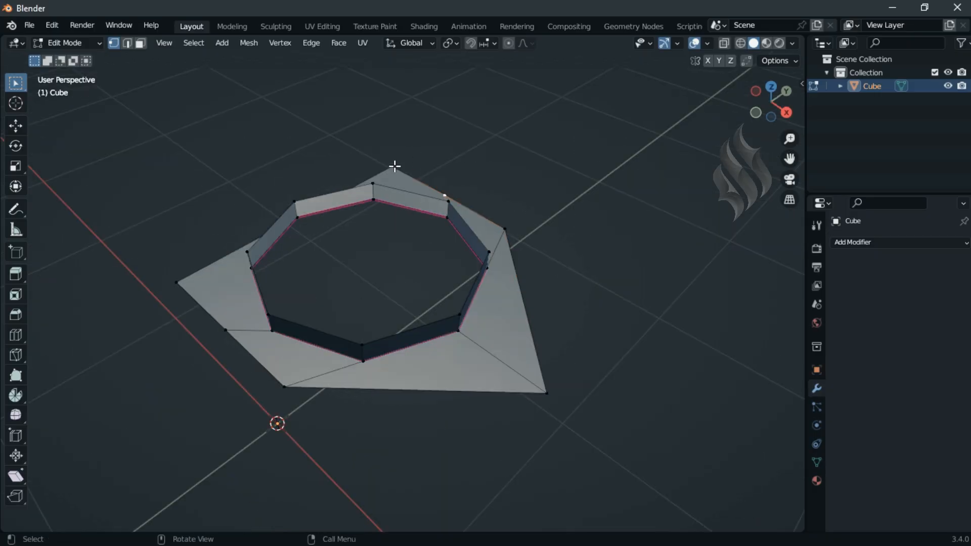
pyautogui.press('m')
pyautogui.click(471, 175)
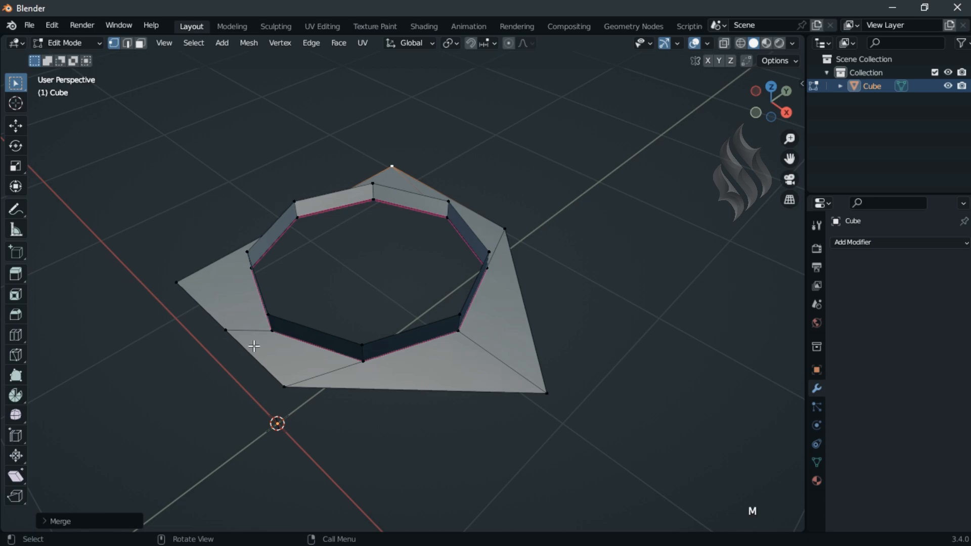
pyautogui.click(225, 330)
pyautogui.keyDown('shift'); pyautogui.click(177, 282); pyautogui.keyUp('shift')
pyautogui.press('m')
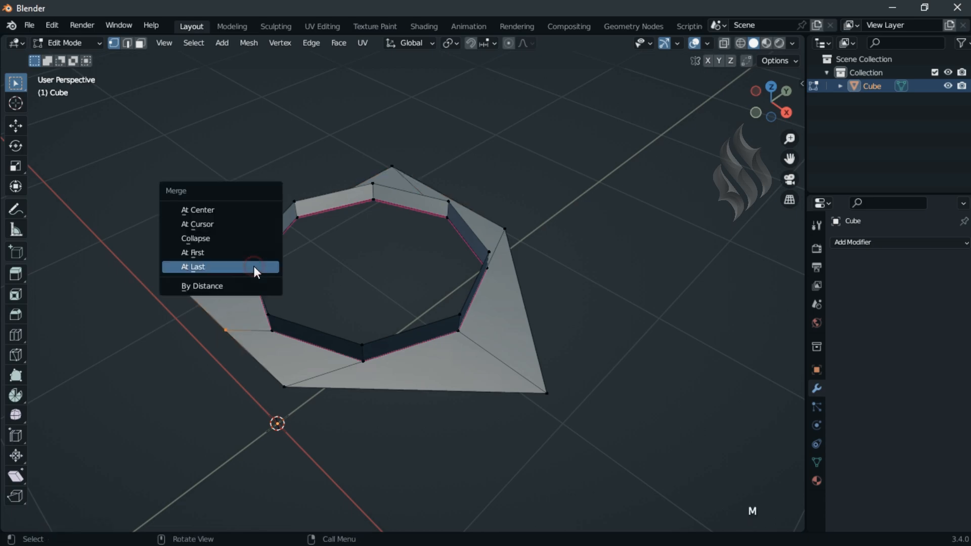
pyautogui.click(254, 270)
# Step: Connect the ring's base vertex on the handle side to the two nearest outer corners with edges
pyautogui.click(299, 217)
pyautogui.keyDown('shift'); pyautogui.click(191, 282); pyautogui.keyUp('shift')
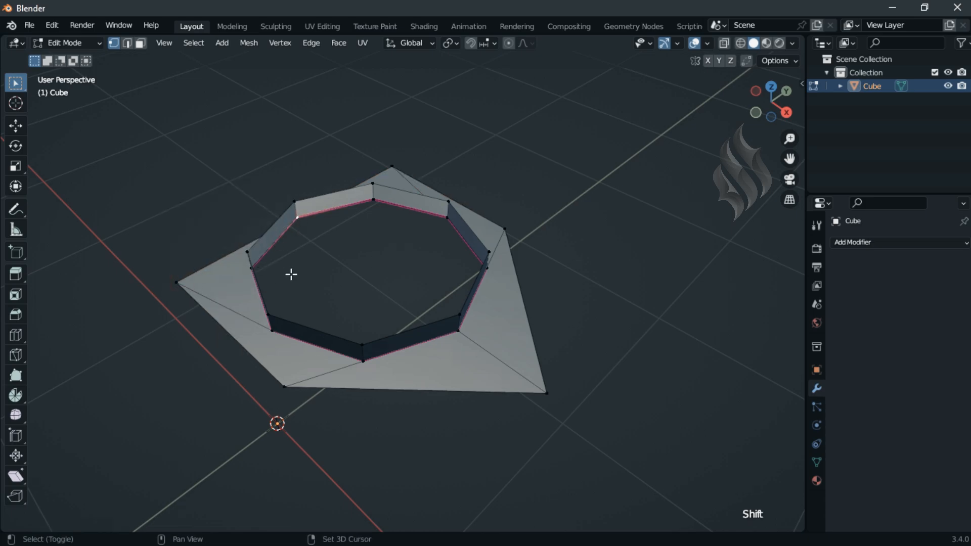
pyautogui.press('j')
pyautogui.click(298, 219)
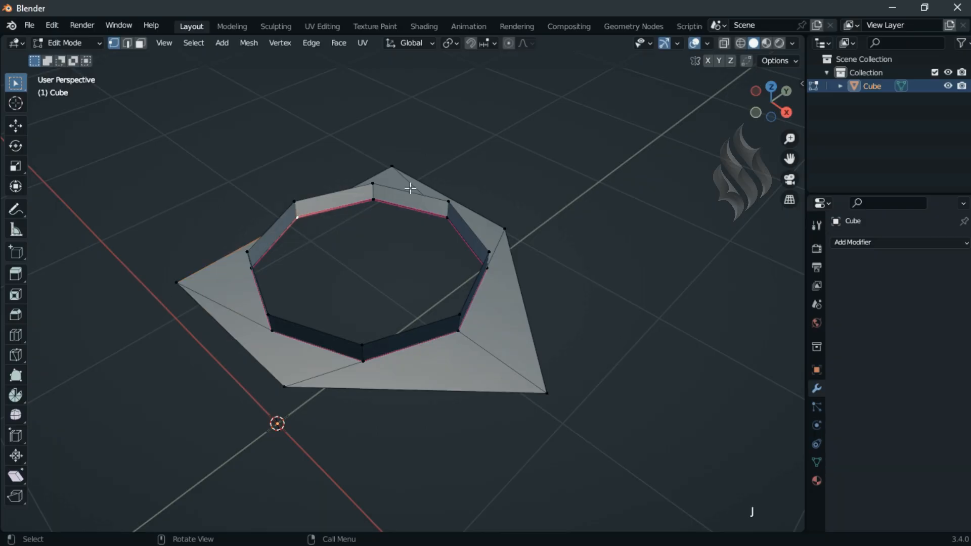
pyautogui.keyDown('shift'); pyautogui.click(395, 171); pyautogui.keyUp('shift')
# Step: Reveal the hidden geometry, clear the selection and switch to Object Mode
pyautogui.hotkey('alt', 'h')
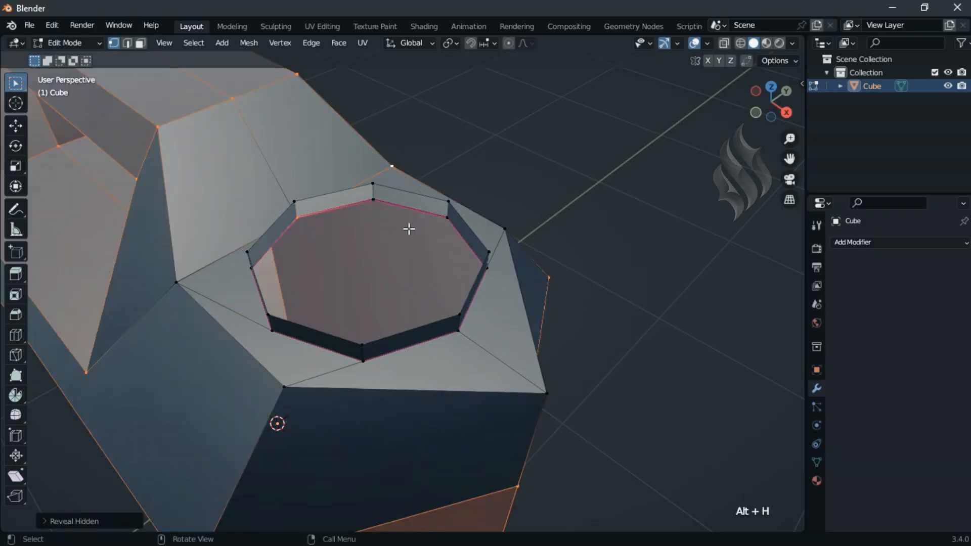
pyautogui.press('Home')
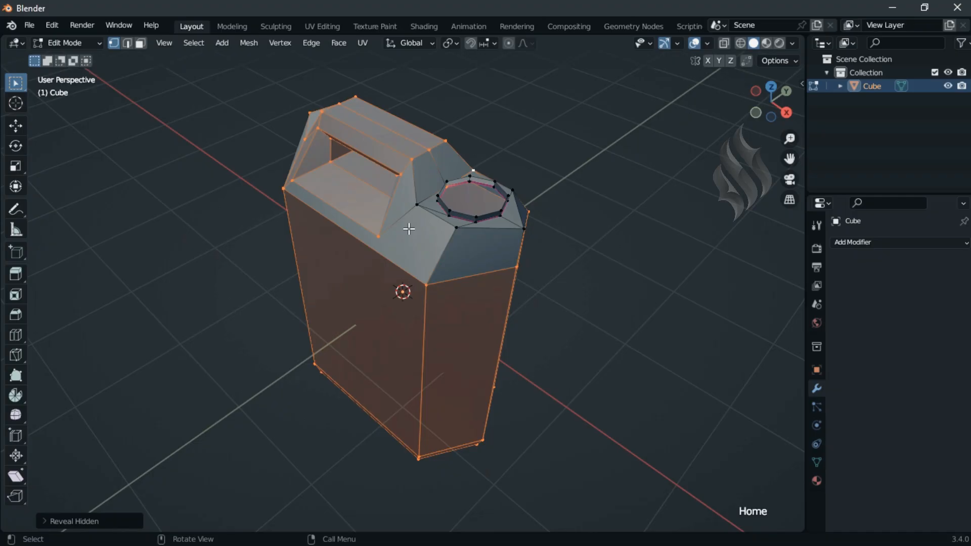
pyautogui.click(552, 307)
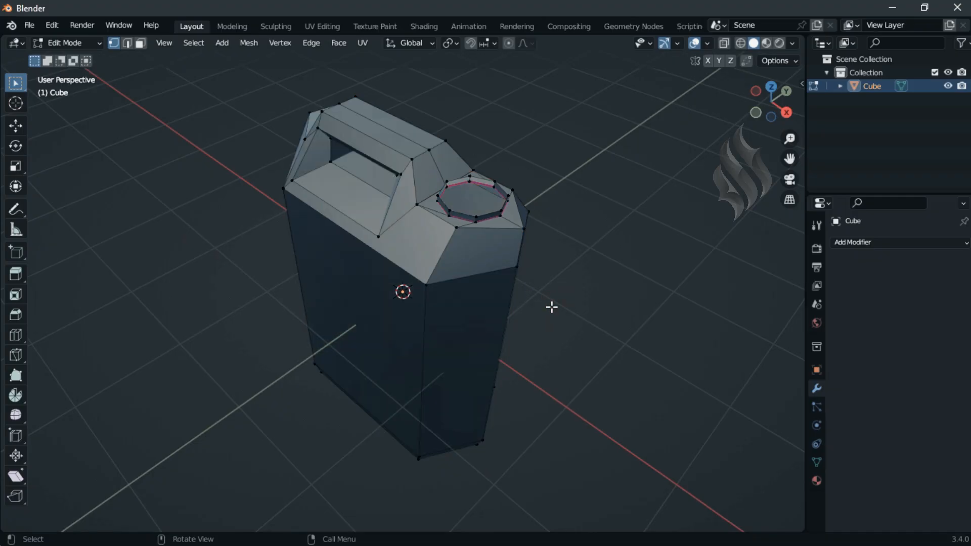
pyautogui.click(85, 45)
pyautogui.click(90, 56)
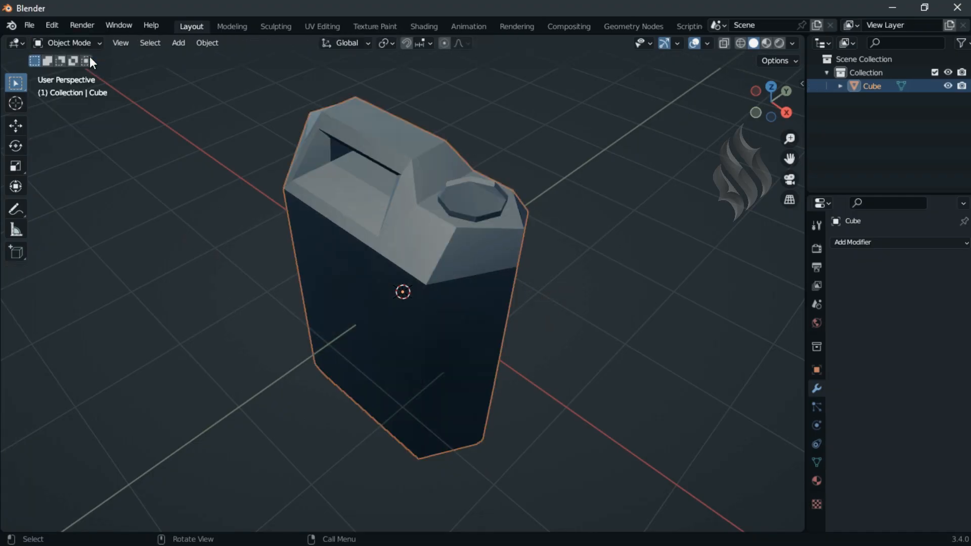
# Step: Add a Subdivision Surface modifier with viewport level 3 and apply Shade Auto Smooth to the jerrycan
pyautogui.click(853, 242)
pyautogui.click(755, 455)
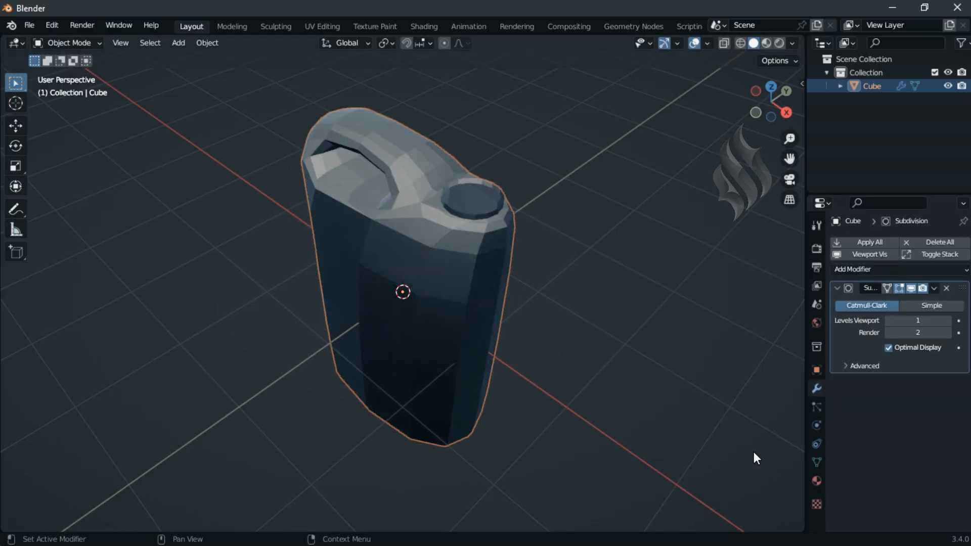
pyautogui.click(947, 320)
pyautogui.click(947, 321)
pyautogui.rightClick(548, 208)
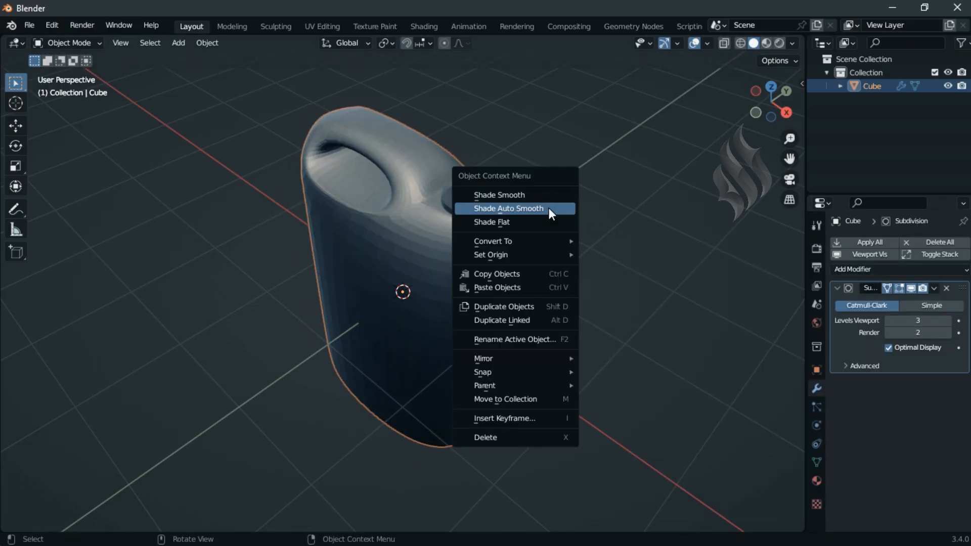
pyautogui.click(549, 211)
# Step: Bevel the body's outer edges, including the vertical corners, shoulder and base loops, by 0.05 m with one segment
pyautogui.press('Tab')
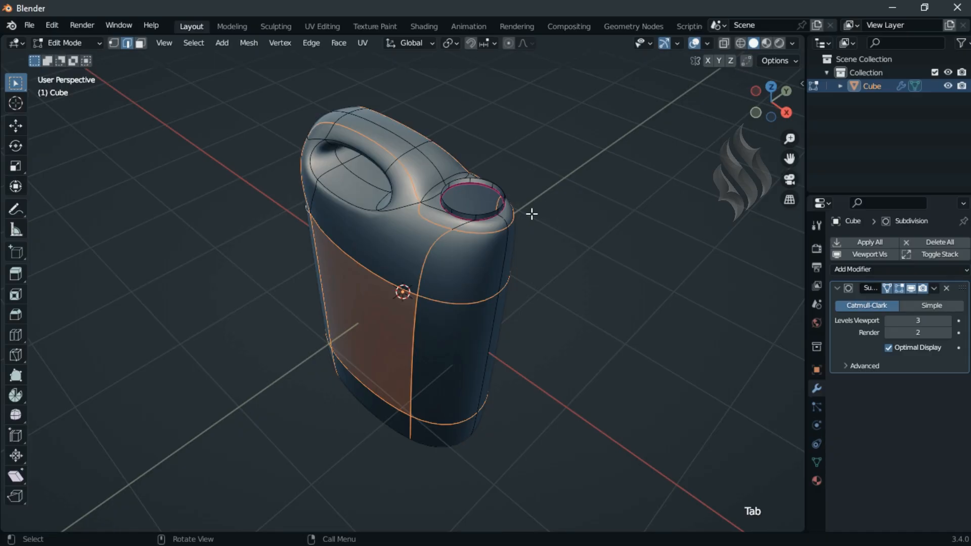
pyautogui.hotkey('ctrl', 'b')
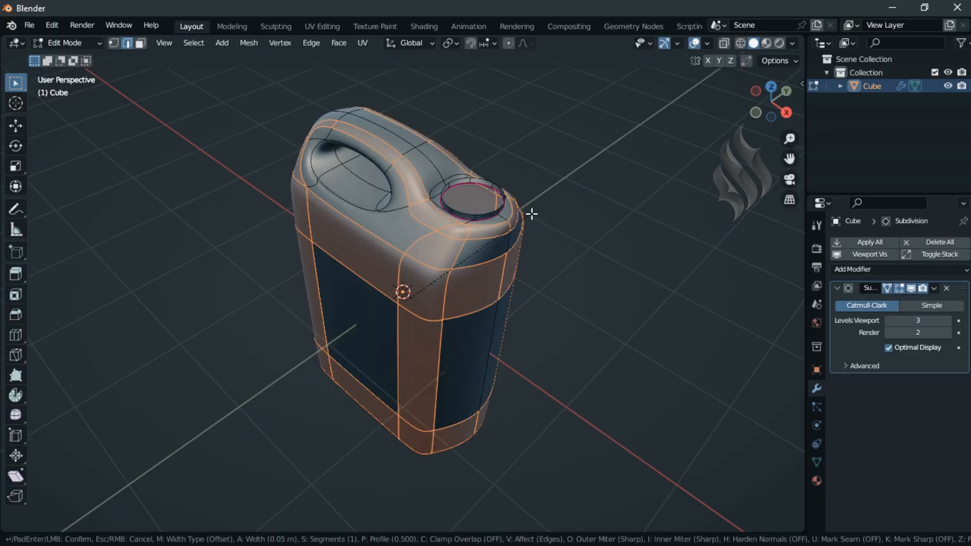
pyautogui.click(531, 214)
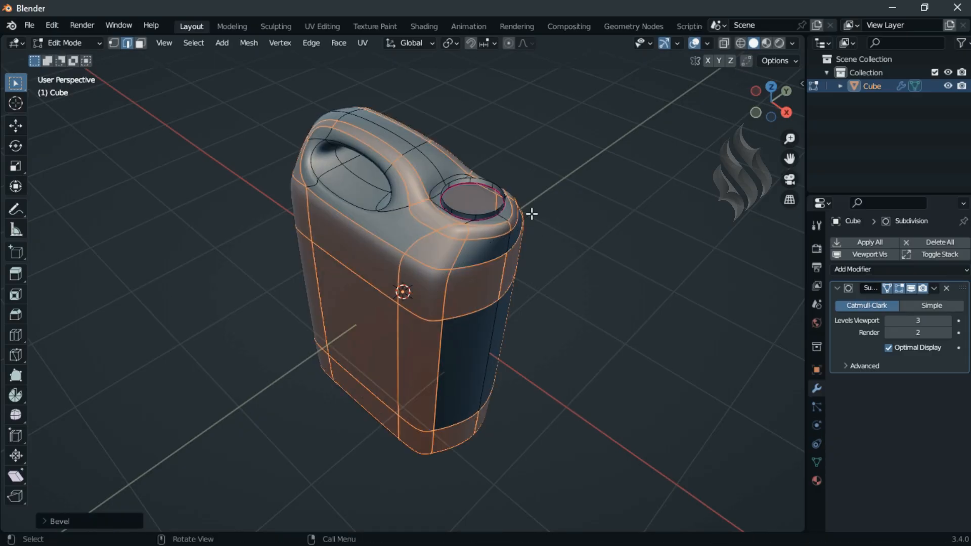
# Step: Add two unslid loop cuts across the handle grip
pyautogui.hotkey('ctrl', 'r')
pyautogui.click(372, 123)
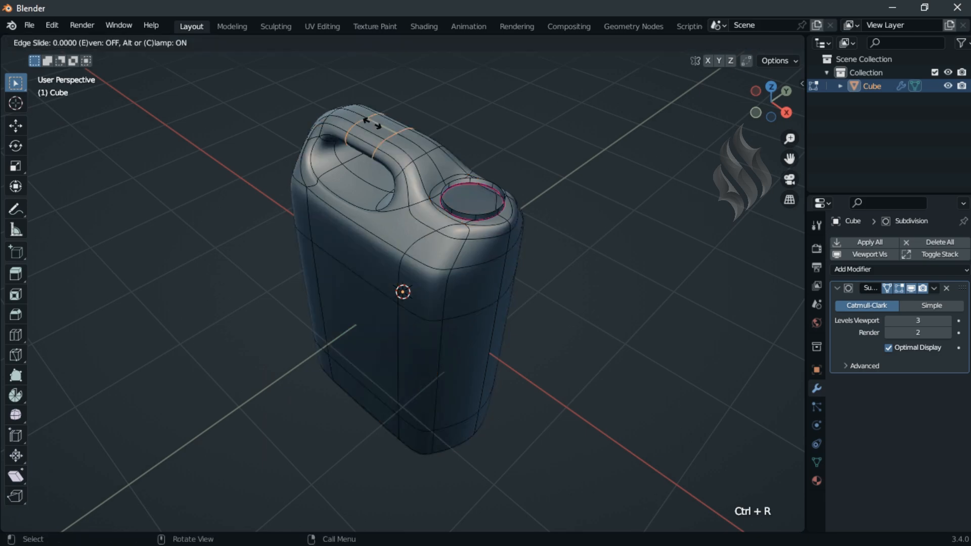
pyautogui.click(372, 123)
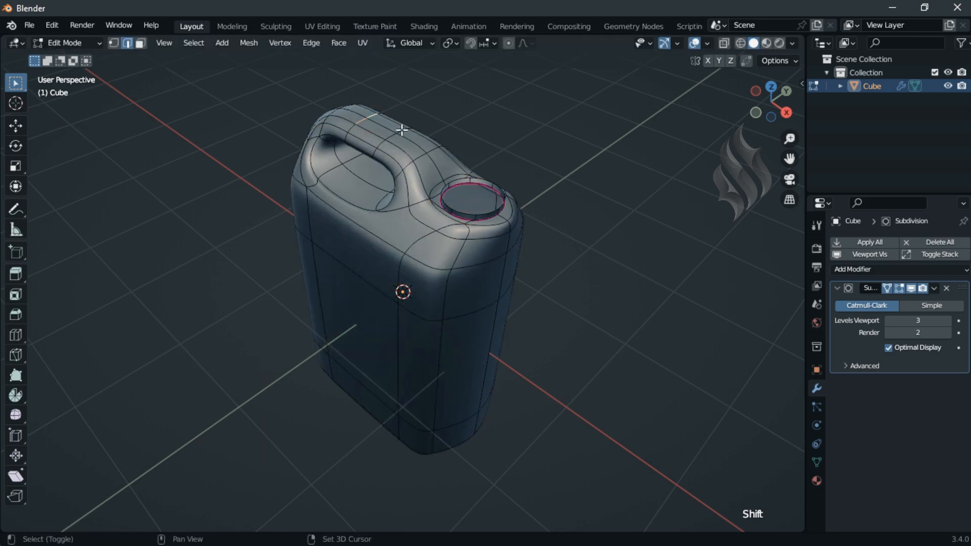
# Step: Scale the top edges of the two handle grip loops by 1.5 along X
pyautogui.press('s')
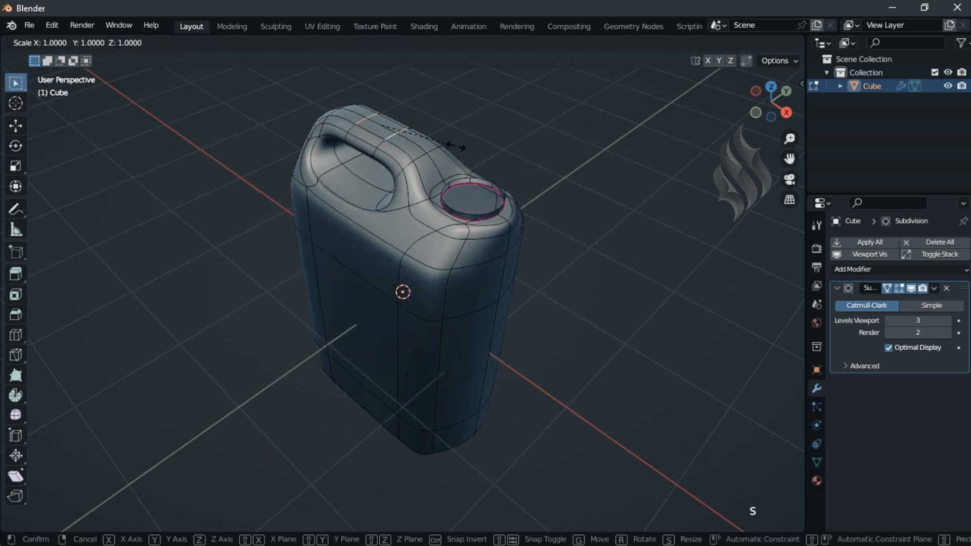
pyautogui.press('x')
pyautogui.press('1')
pyautogui.press('.')
pyautogui.press('5')
pyautogui.press('Return')
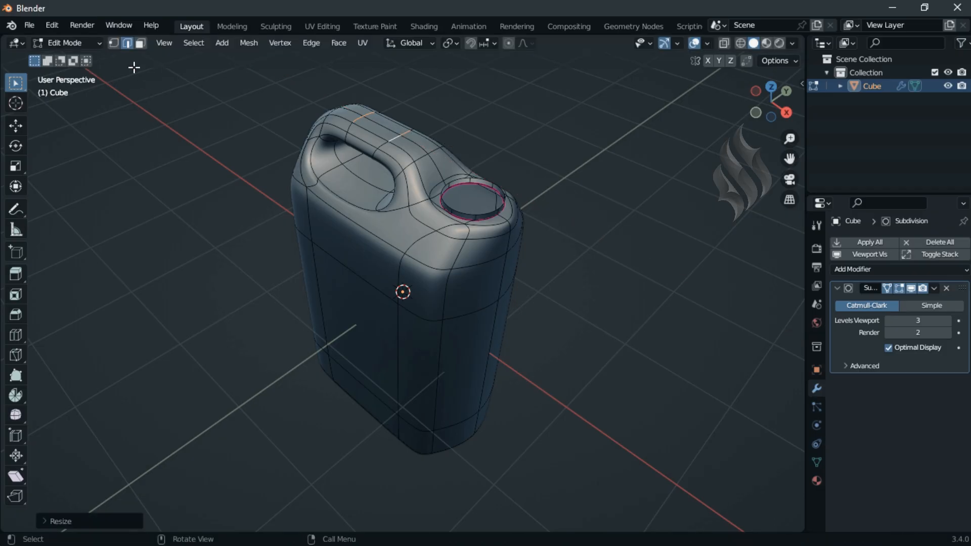
# Step: Connect the vertex at the handle recess's spout-side lower corner to the nearby shoulder corner vertex
pyautogui.press('1')
pyautogui.click(378, 209)
pyautogui.keyDown('shift'); pyautogui.click(404, 254); pyautogui.keyUp('shift')
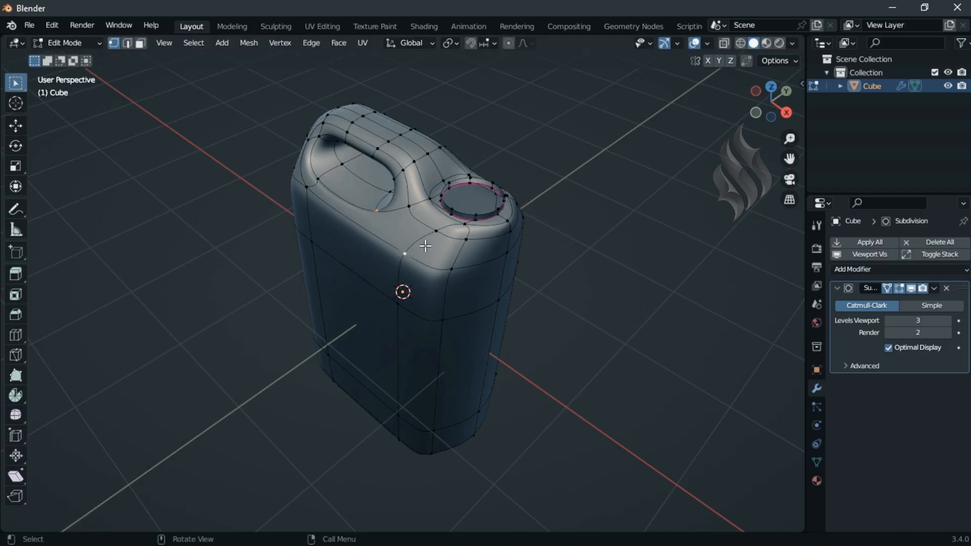
pyautogui.press('j')
# Step: Collapse the short edge beside the rear upper end of the handle opening into one vertex
pyautogui.click(311, 138)
pyautogui.keyDown('shift'); pyautogui.click(322, 125); pyautogui.keyUp('shift')
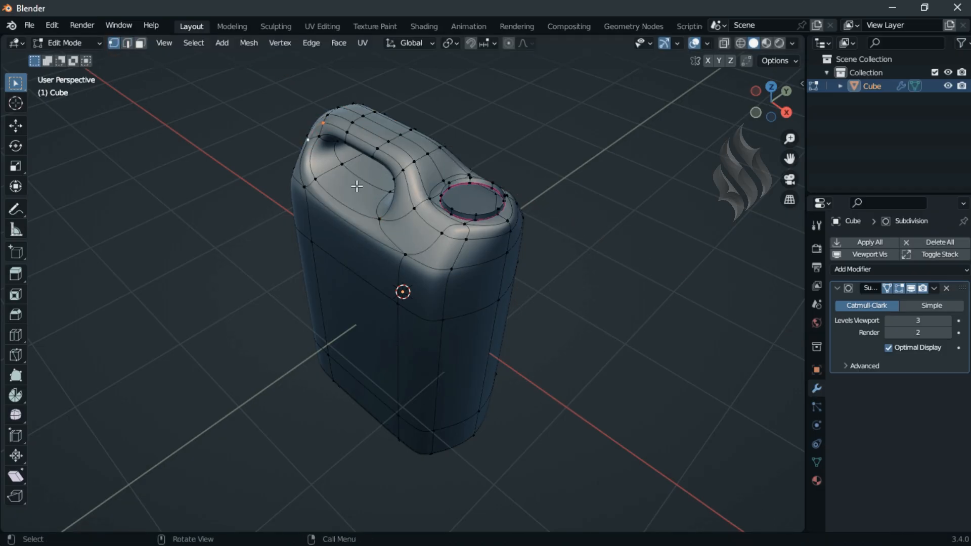
pyautogui.press('x')
pyautogui.click(356, 186)
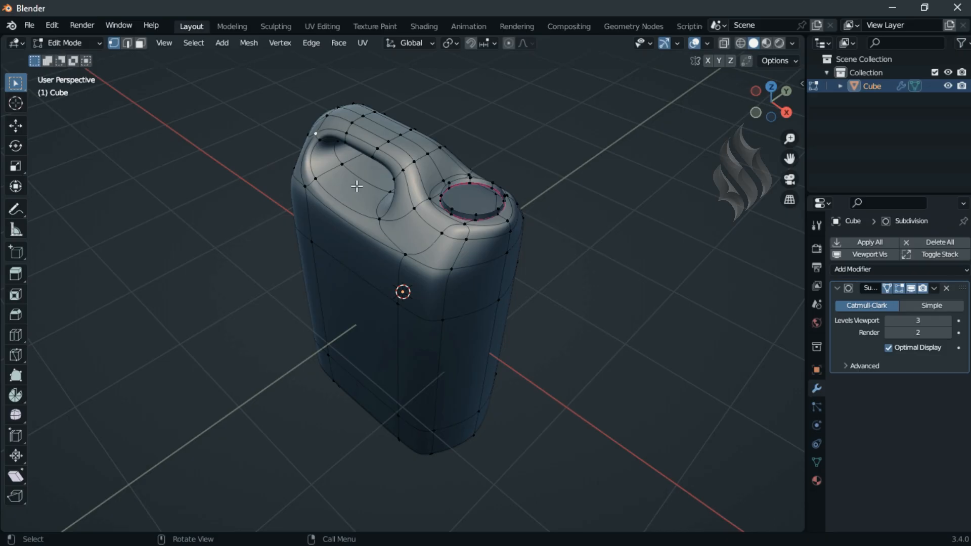
# Step: On the opposite side, connect the handle recess's spout-side corner vertex to the shoulder corner vertex
pyautogui.press('KP_9')
pyautogui.click(355, 194)
pyautogui.keyDown('shift'); pyautogui.click(309, 191); pyautogui.keyUp('shift')
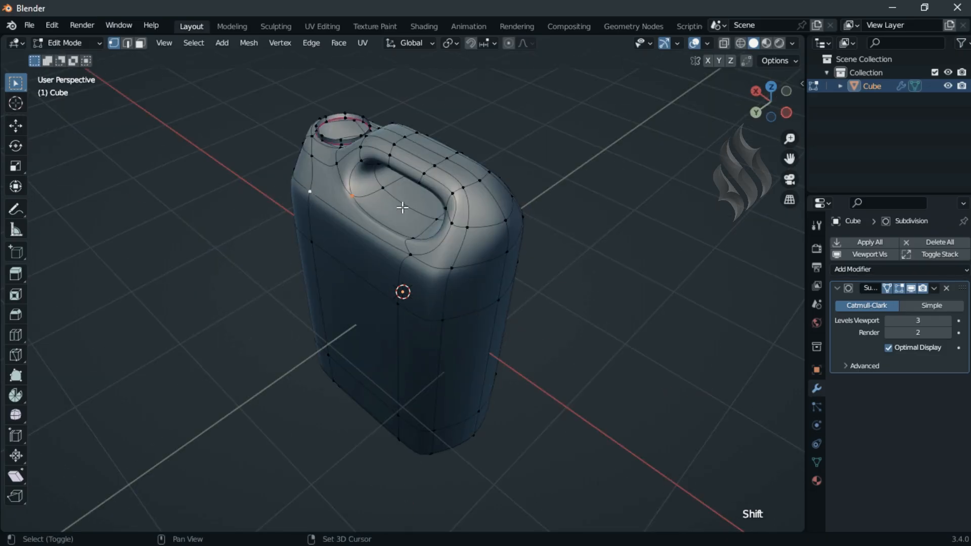
pyautogui.press('j')
# Step: Collapse the matching short edge at the rear end of the handle opening on this side
pyautogui.click(453, 195)
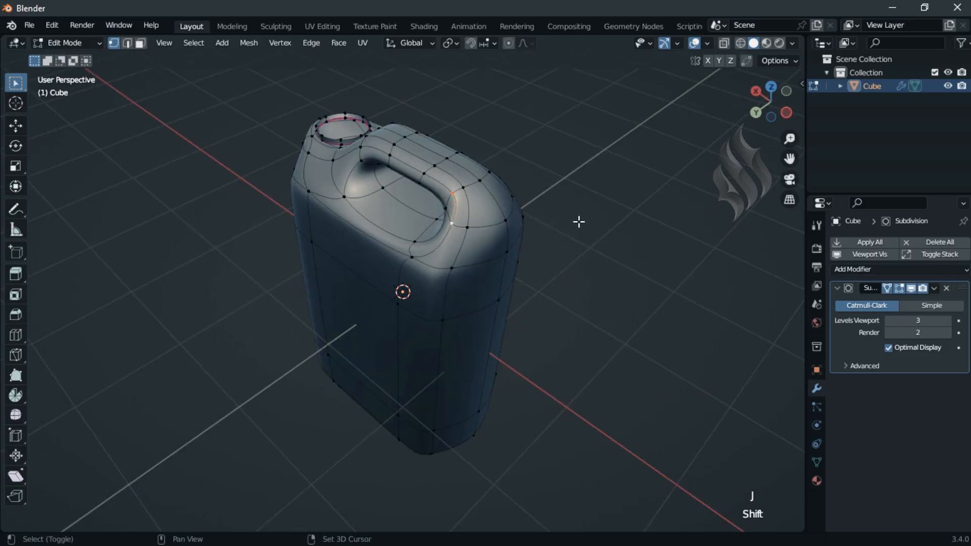
pyautogui.press('x')
pyautogui.click(602, 222)
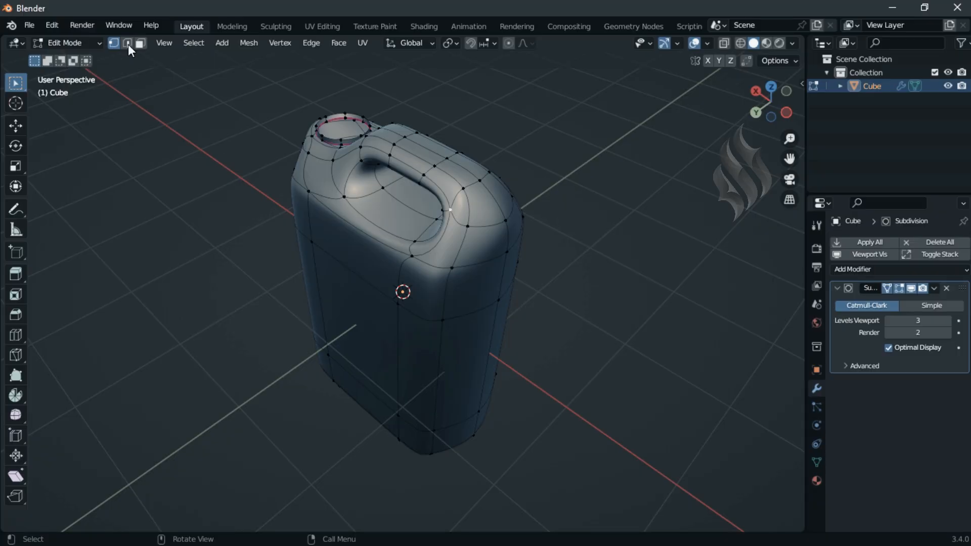
# Step: Add a loop cut around the handle recess with Even and Flipped on and a slide factor of -0.9
pyautogui.click(127, 43)
pyautogui.hotkey('ctrl', 'r')
pyautogui.click(362, 198)
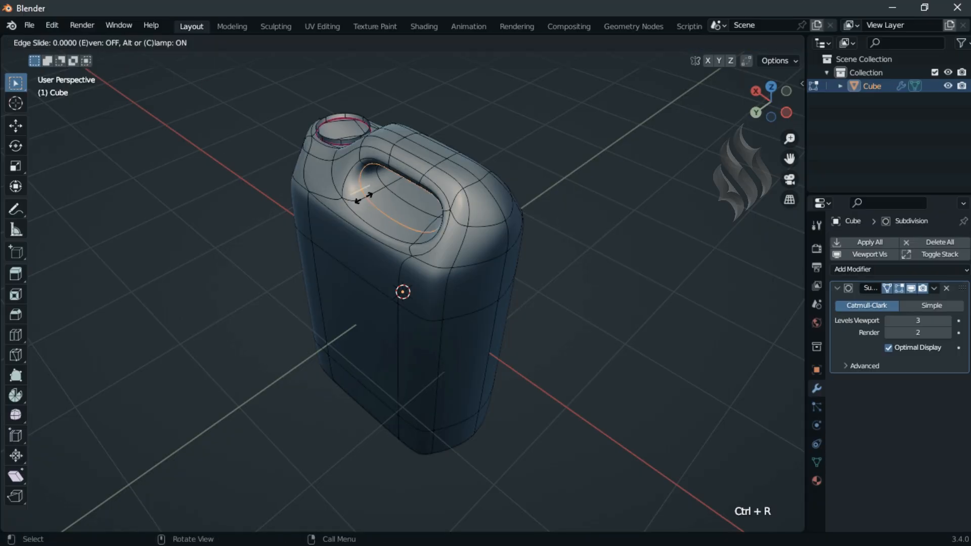
pyautogui.write('ef-.9')
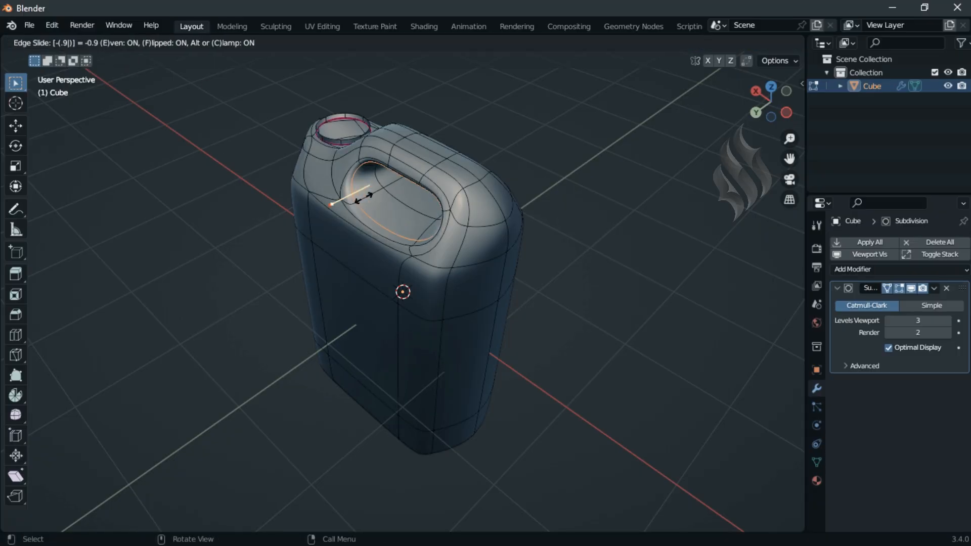
pyautogui.press('Return')
# Step: Add a matching Even, Flipped loop cut close to the handle recess's rim on the opposite side
pyautogui.press('KP_9')
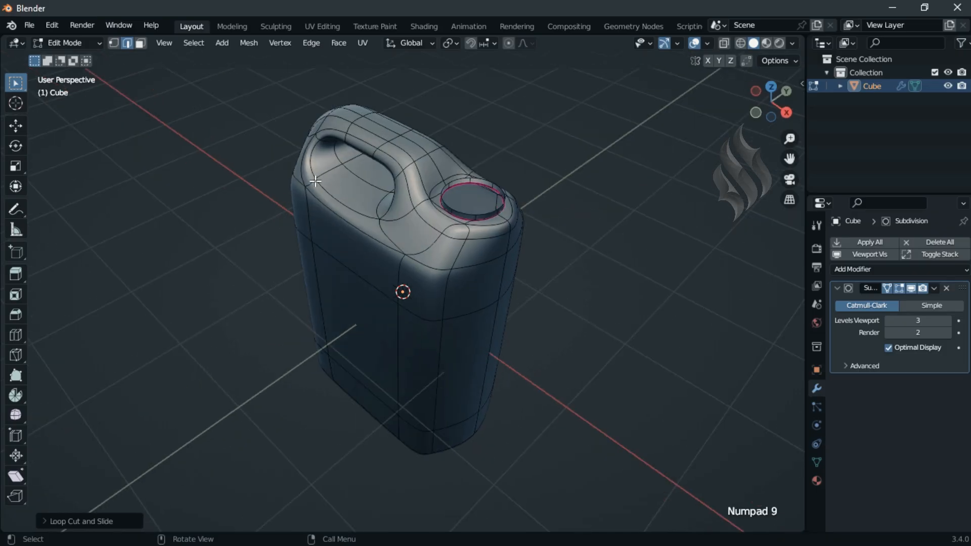
pyautogui.hotkey('ctrl', 'r')
pyautogui.click(329, 176)
pyautogui.press('e')
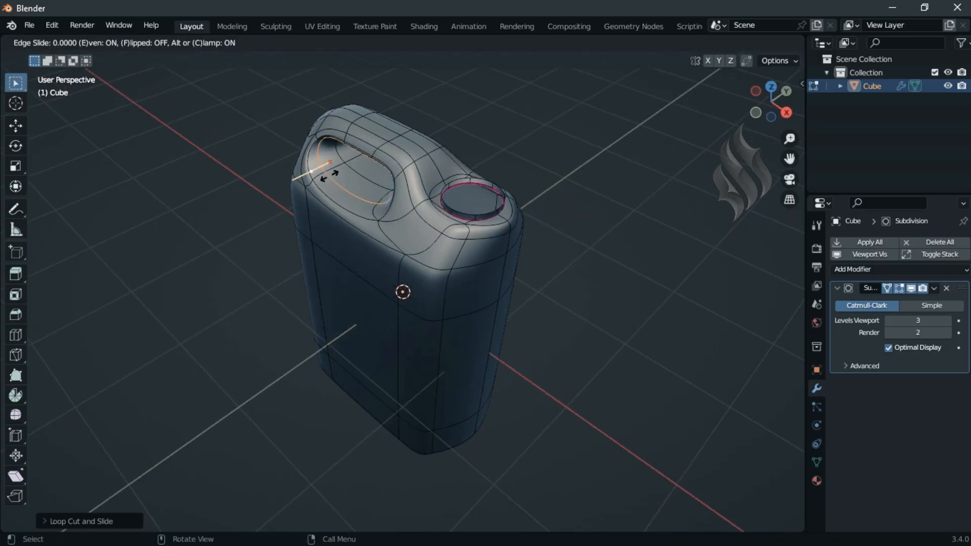
pyautogui.press('f')
pyautogui.click(330, 176)
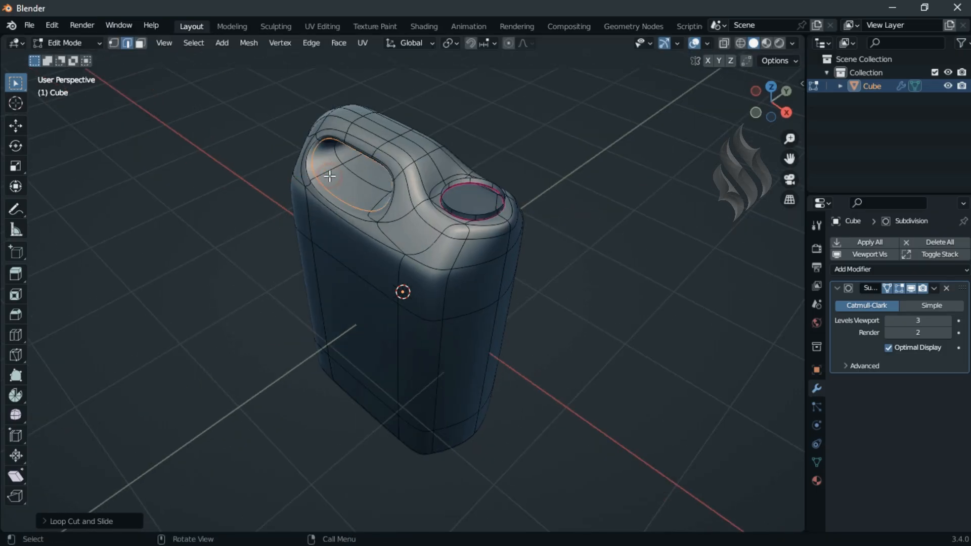
# Step: Add two evenly spaced, centred vertical loop cuts around the can's body, running through the handle recess
pyautogui.hotkey('ctrl', 'r')
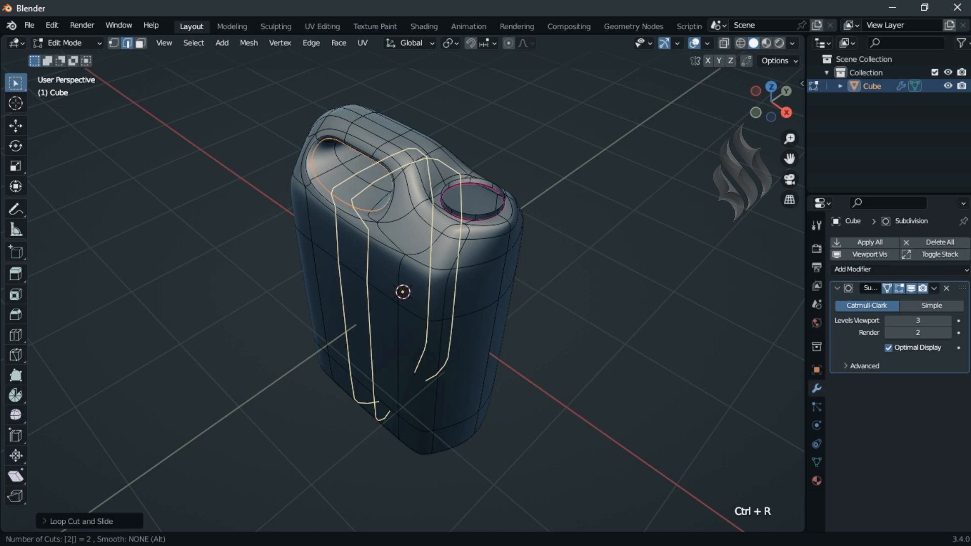
pyautogui.click(364, 164)
pyautogui.rightClick(365, 164)
# Step: Inset the strip of faces along the top of the handle and scale the inset faces to 0.6 along X
pyautogui.click(141, 43)
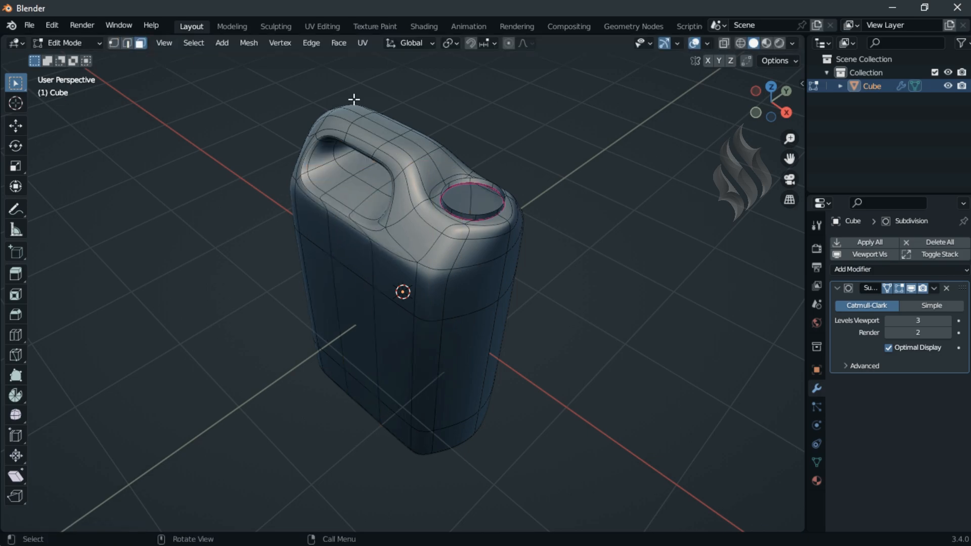
pyautogui.click(357, 107)
pyautogui.keyDown('ctrl'); pyautogui.click(408, 144); pyautogui.keyUp('ctrl')
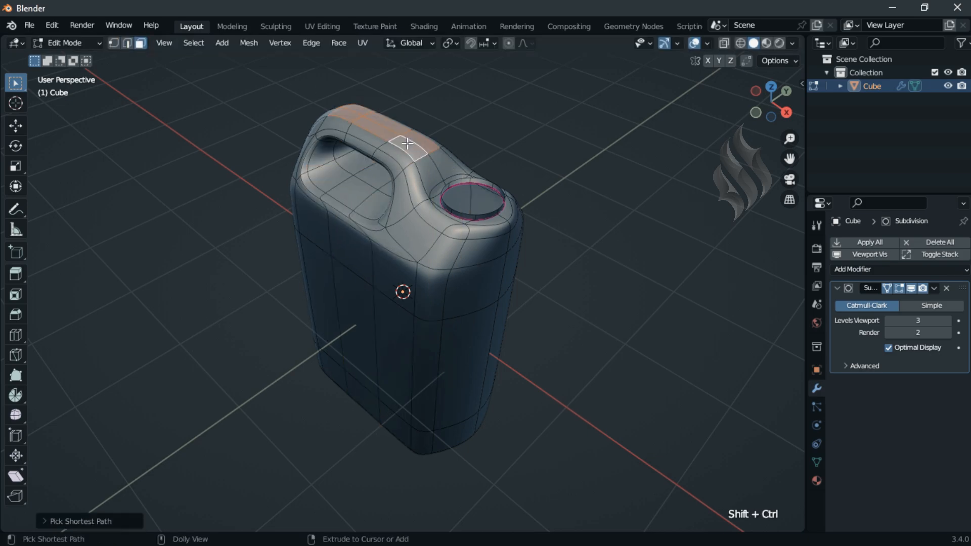
pyautogui.press('i')
pyautogui.click(555, 153)
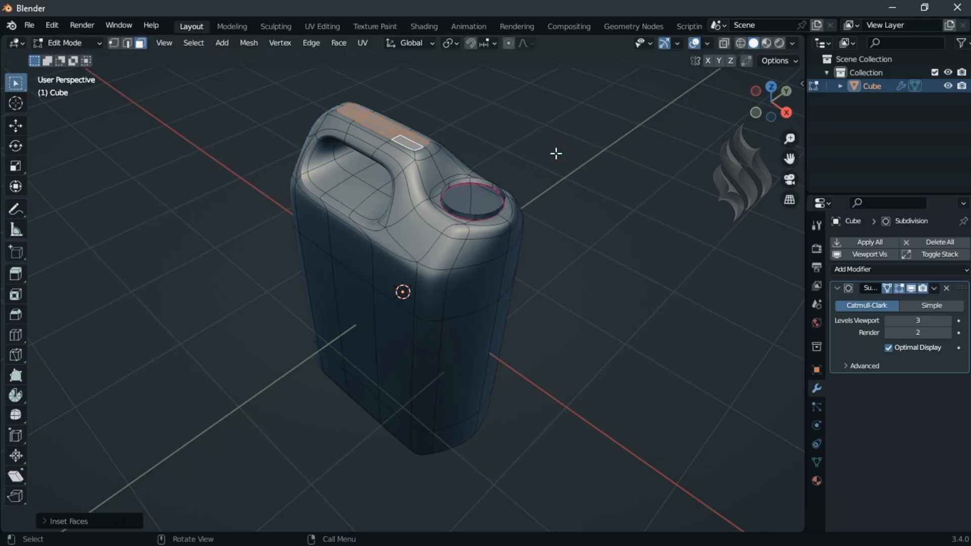
pyautogui.write('sx.6')
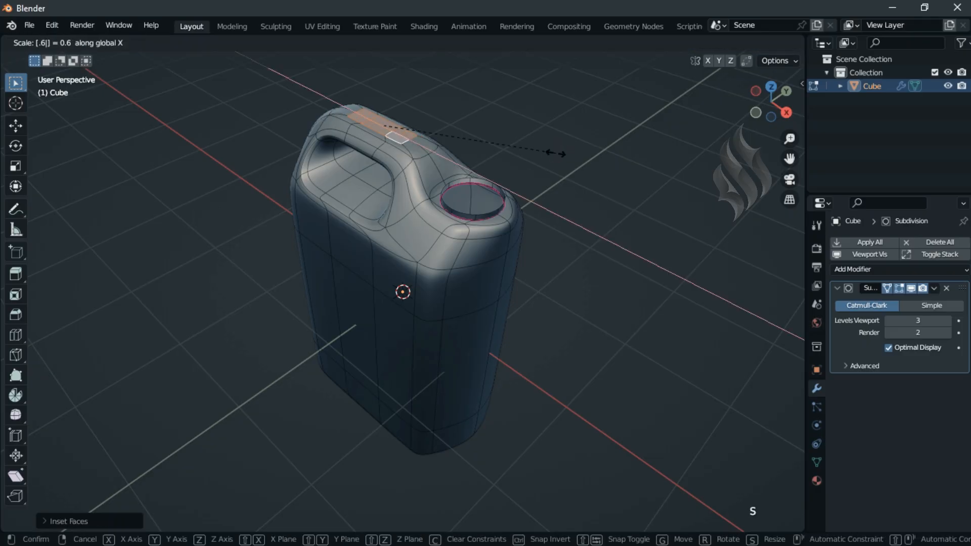
pyautogui.press('Return')
pyautogui.click(685, 204)
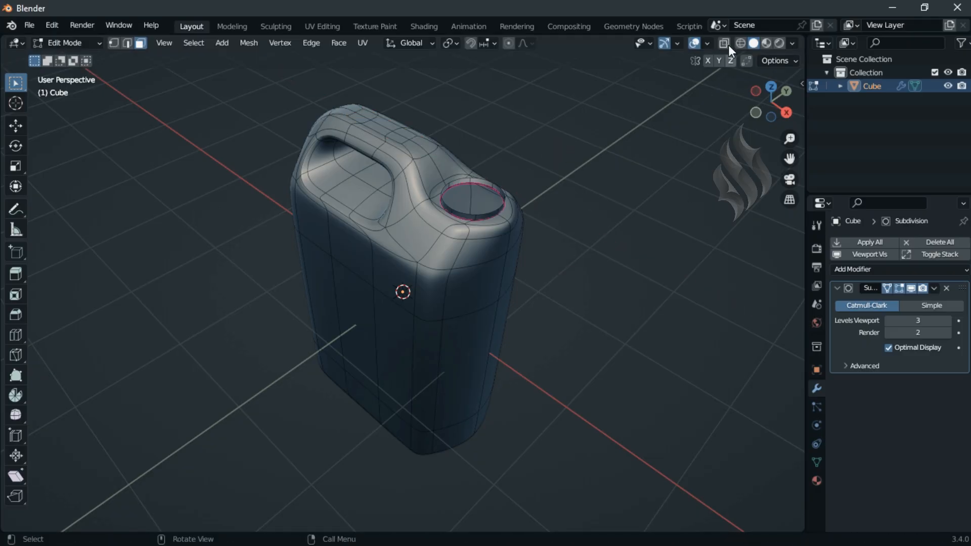
# Step: With X-ray on, select the central faces on the underside of the can and delete them
pyautogui.click(729, 44)
pyautogui.click(405, 383)
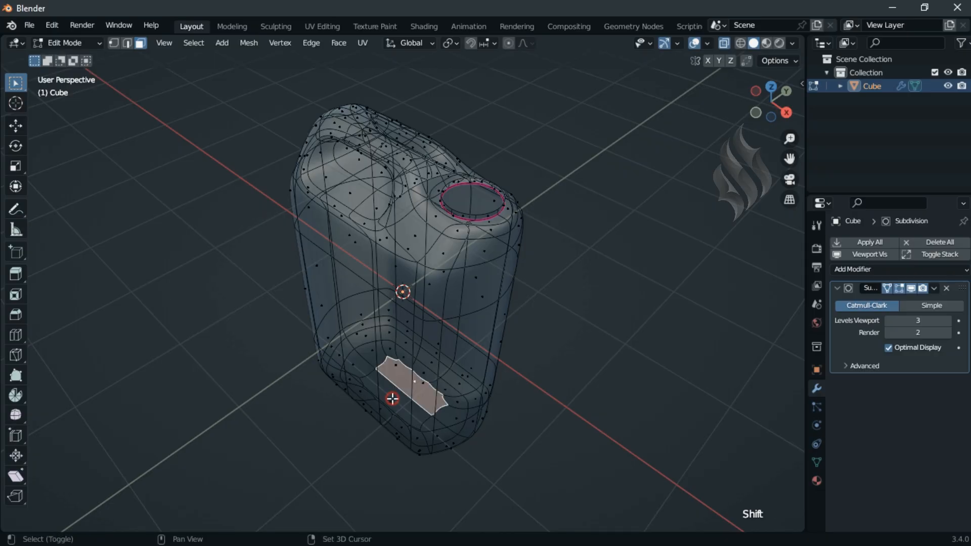
pyautogui.keyDown('shift'); pyautogui.click(390, 397); pyautogui.keyUp('shift')
pyautogui.press('x')
pyautogui.click(618, 375)
# Step: Extrude the edge loop around the bottom opening 0.05 m upward along Z
pyautogui.click(127, 43)
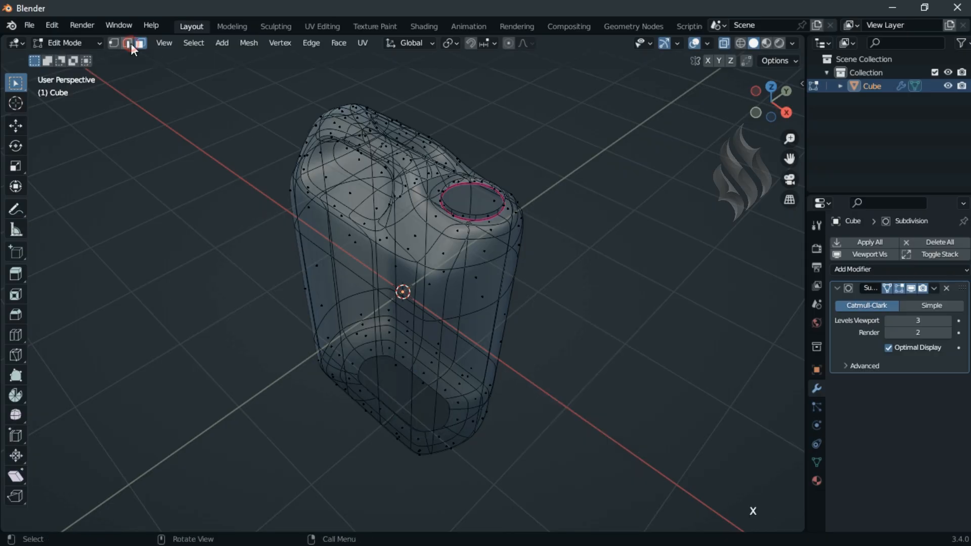
pyautogui.keyDown('alt'); pyautogui.click(399, 366); pyautogui.keyUp('alt')
pyautogui.write('e')
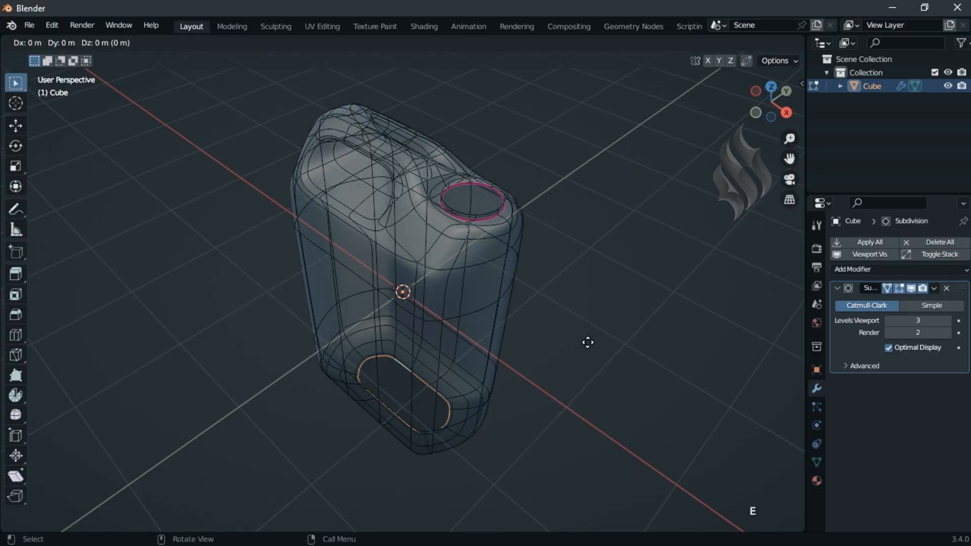
pyautogui.write('z.05')
pyautogui.press('Return')
# Step: Close the bottom recess with Grid Fill using span 3, raising the offset until the grid lines follow the recess's long sides
pyautogui.click(339, 43)
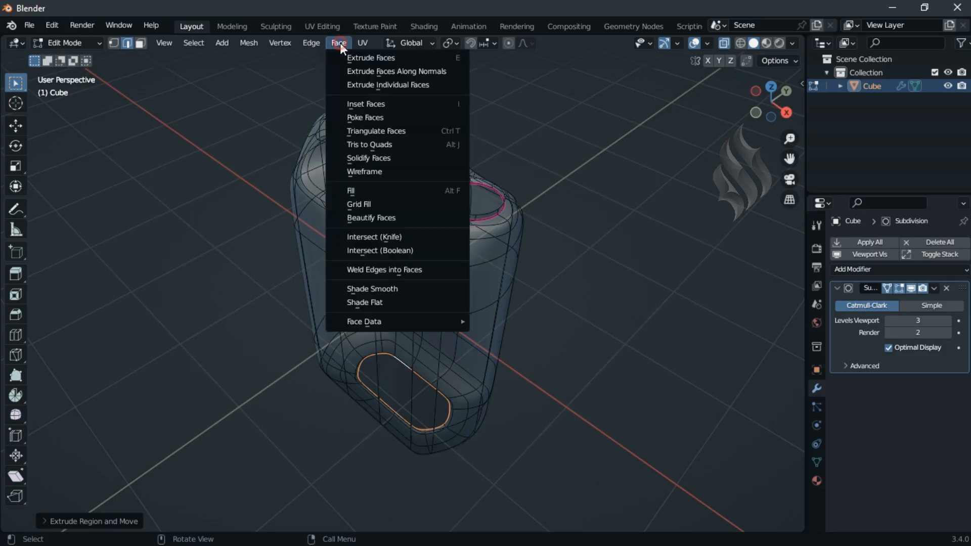
pyautogui.click(372, 204)
pyautogui.click(128, 521)
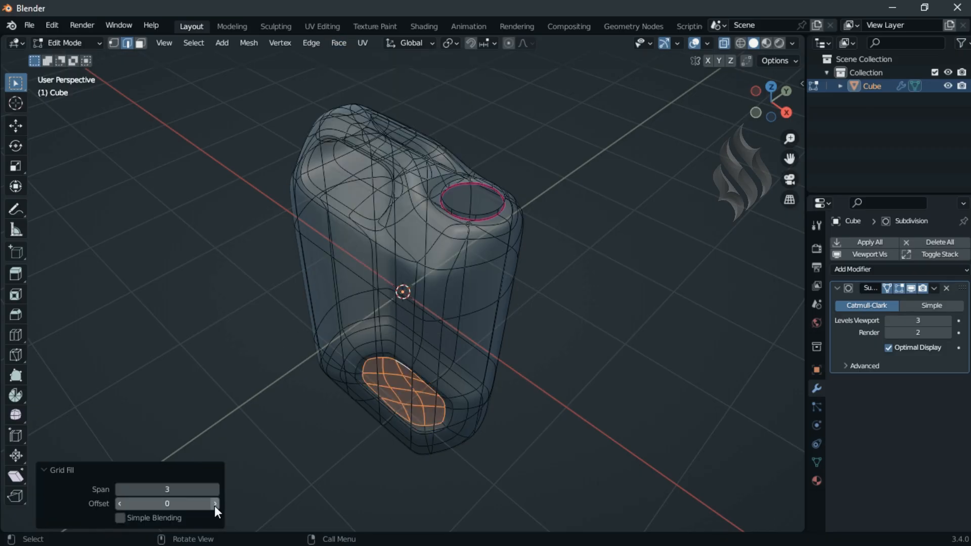
pyautogui.click(215, 507)
pyautogui.click(215, 507)
pyautogui.click(52, 472)
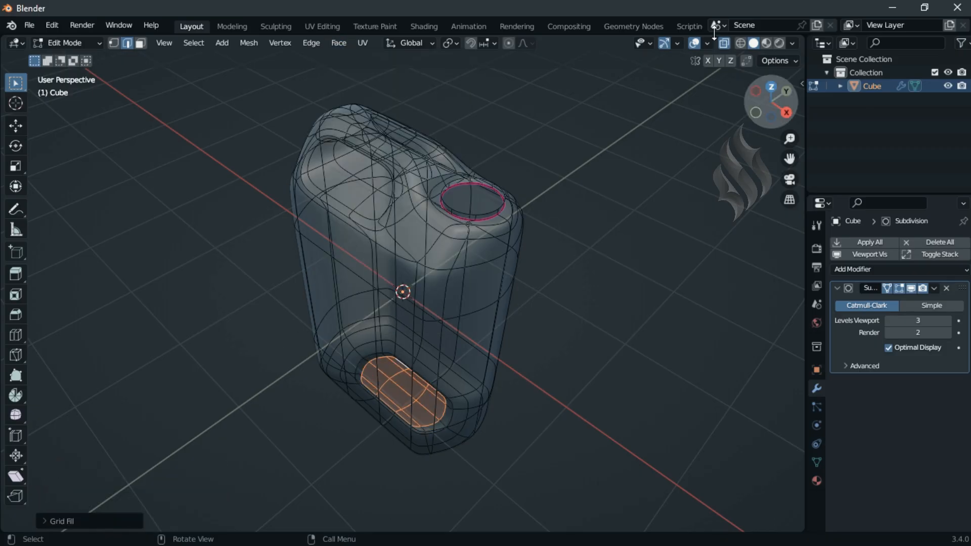
# Step: Turn X-ray off and apply a 0.5 crease to the edges along the upper inner part of the handle opening
pyautogui.click(724, 43)
pyautogui.moveTo(627, 347); pyautogui.dragTo(664, 327, button='middle')
pyautogui.keyDown('alt'); pyautogui.click(390, 159); pyautogui.keyUp('alt')
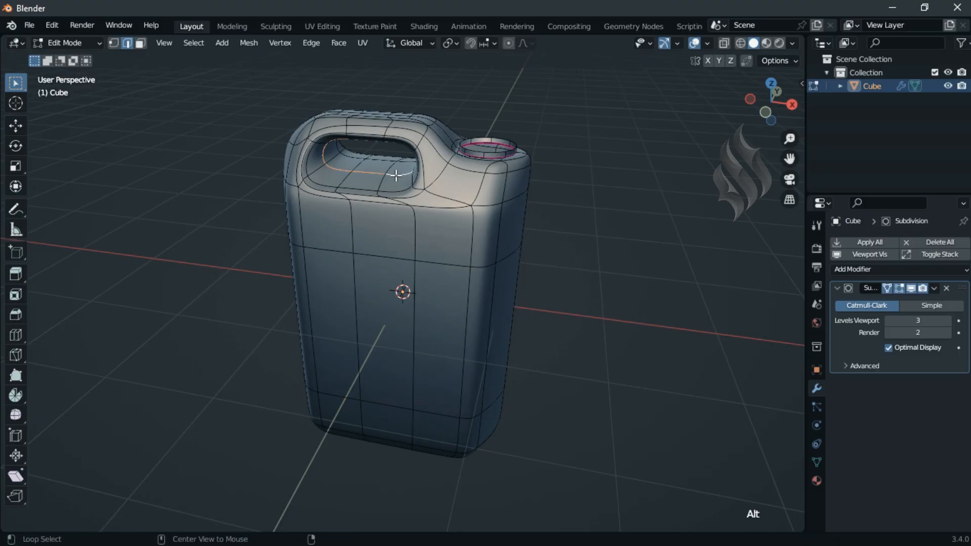
pyautogui.keyDown('alt'); pyautogui.keyDown('shift'); pyautogui.click(373, 161); pyautogui.keyUp('shift'); pyautogui.keyUp('alt')
pyautogui.keyDown('shift'); pyautogui.click(400, 163); pyautogui.keyUp('shift')
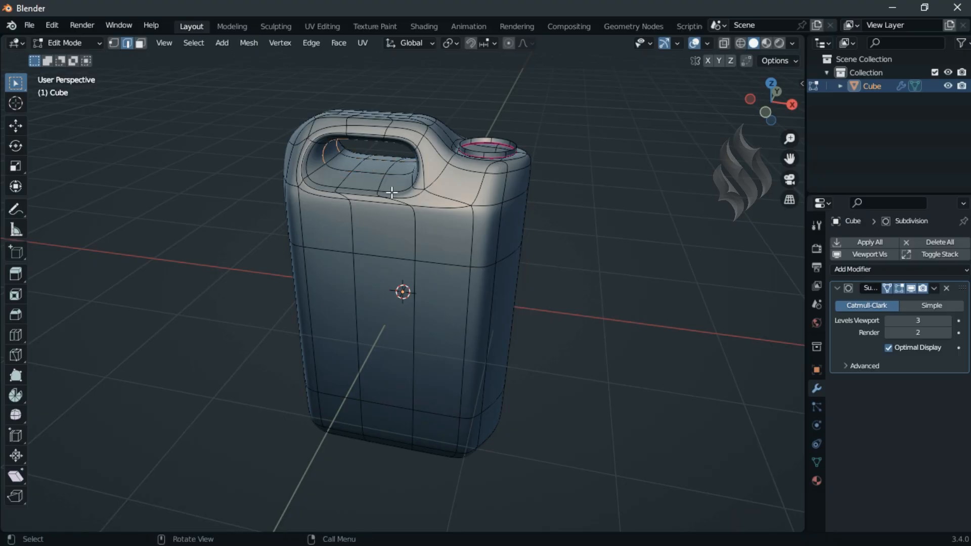
pyautogui.hotkey('shift', 'e')
pyautogui.write('.5] = 0.5')
pyautogui.press('Return')
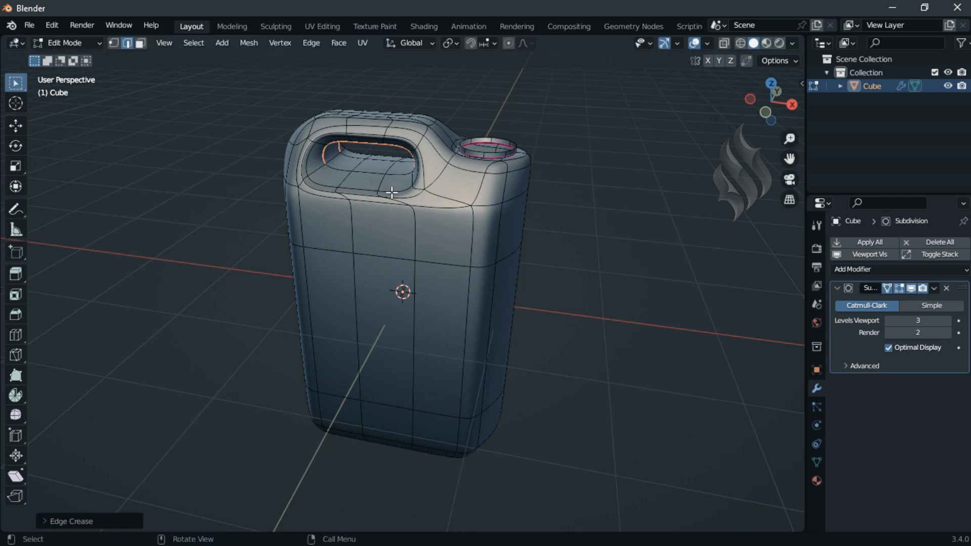
# Step: Extrude the spout's top rim loop inward, scaling it to 0.85
pyautogui.moveTo(392, 192); pyautogui.dragTo(410, 186, button='middle')
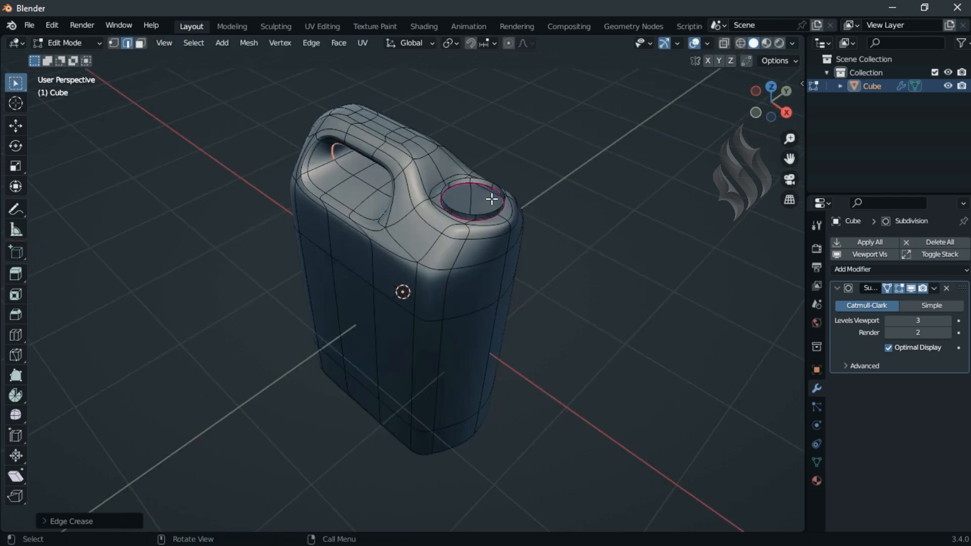
pyautogui.keyDown('ctrl'); pyautogui.moveTo(556, 204); pyautogui.dragTo(568, 180, button='middle'); pyautogui.keyUp('ctrl')
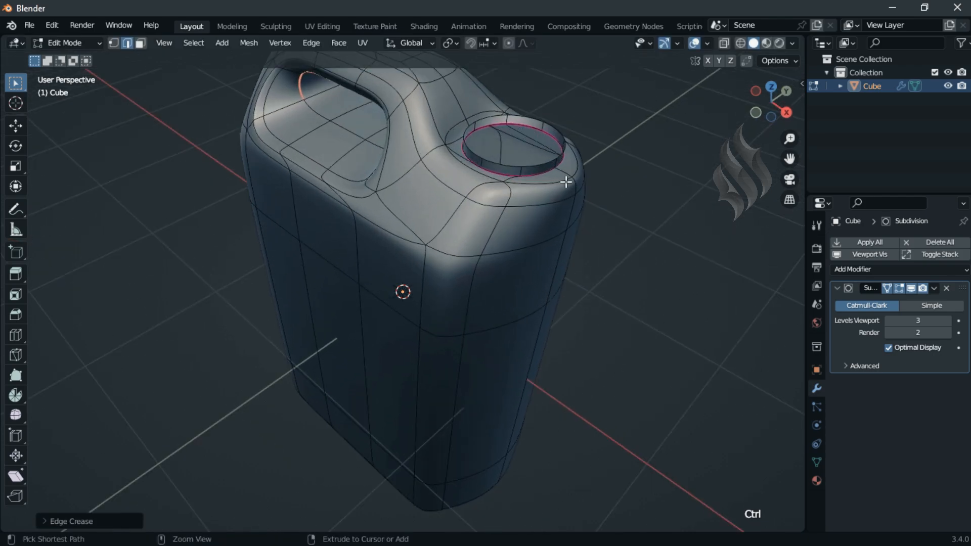
pyautogui.keyDown('alt'); pyautogui.click(544, 167); pyautogui.keyUp('alt')
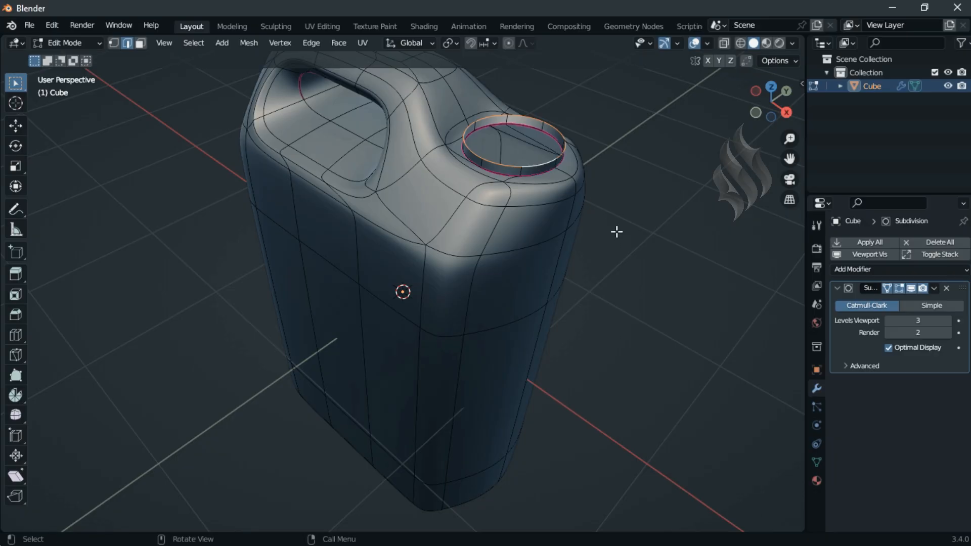
pyautogui.press('e')
pyautogui.press('s')
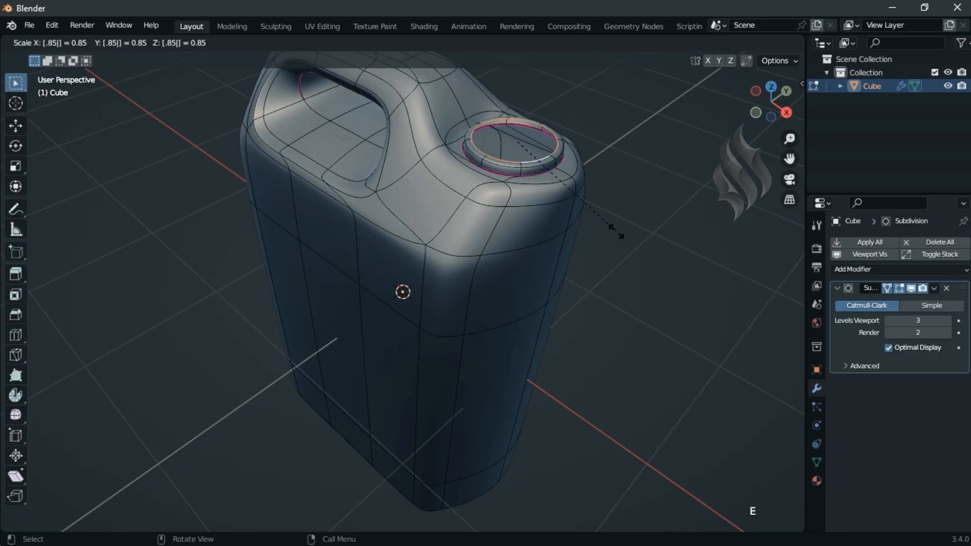
pyautogui.click(553, 169)
# Step: Bevel the spout's outer rim edge loop with a width of 0.025 m and 3 segments
pyautogui.keyDown('alt'); pyautogui.click(560, 168); pyautogui.keyUp('alt')
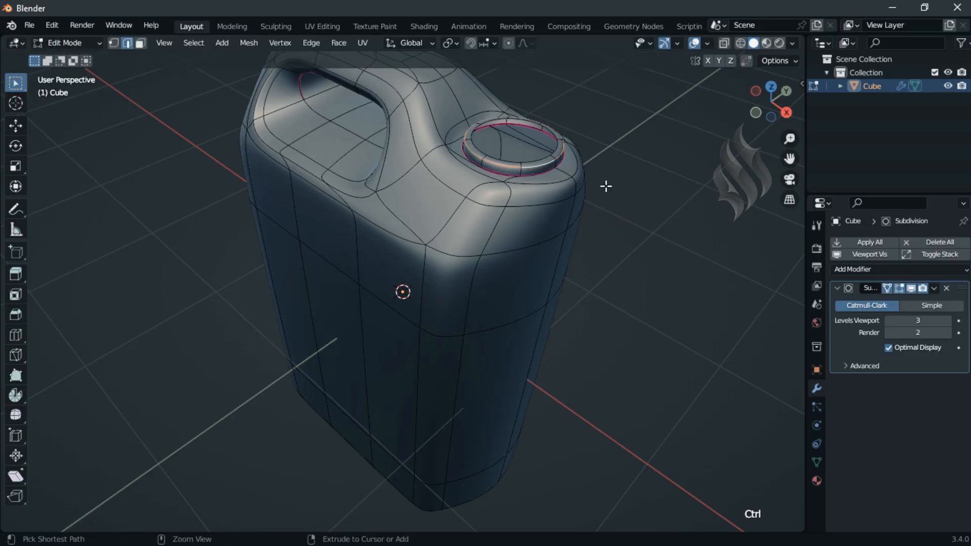
pyautogui.hotkey('ctrl', 'b')
pyautogui.scroll(3, 606, 186)
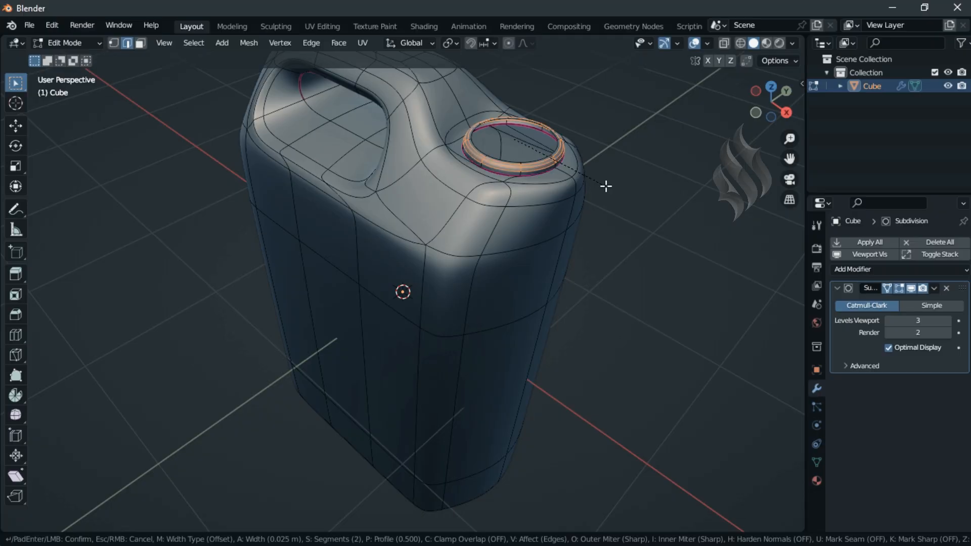
pyautogui.click(606, 186)
# Step: Switch the rim bevel to a custom profile and choose a profile preset for it
pyautogui.click(120, 522)
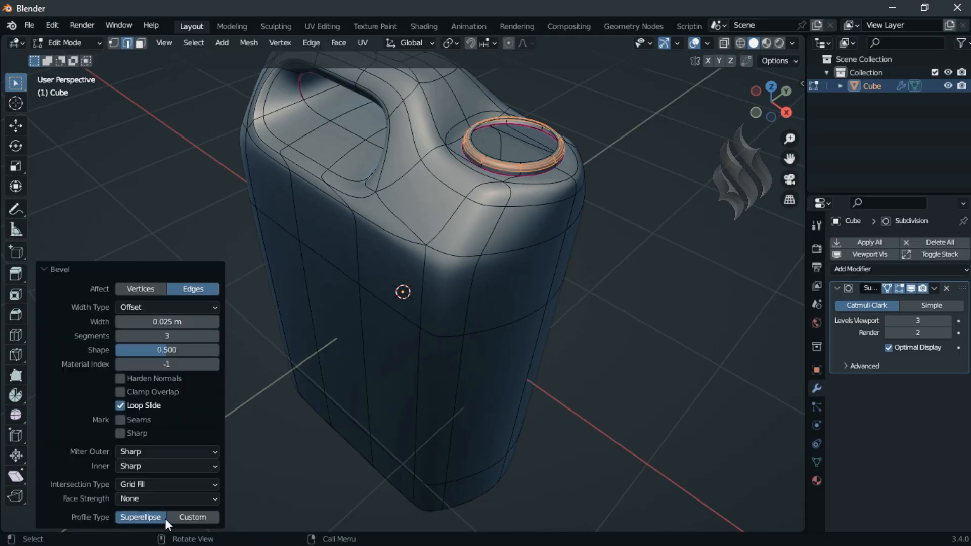
pyautogui.click(202, 517)
pyautogui.click(104, 343)
pyautogui.click(72, 407)
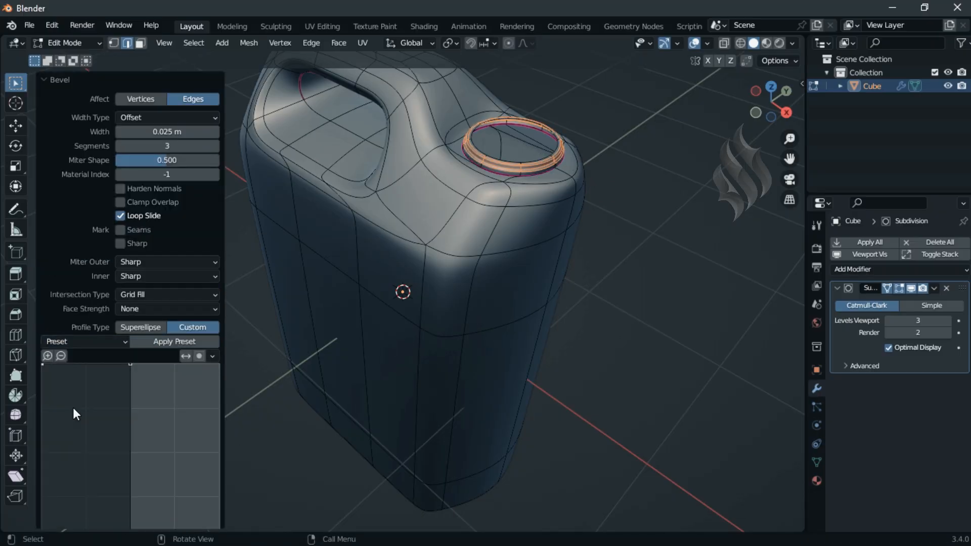
pyautogui.click(55, 81)
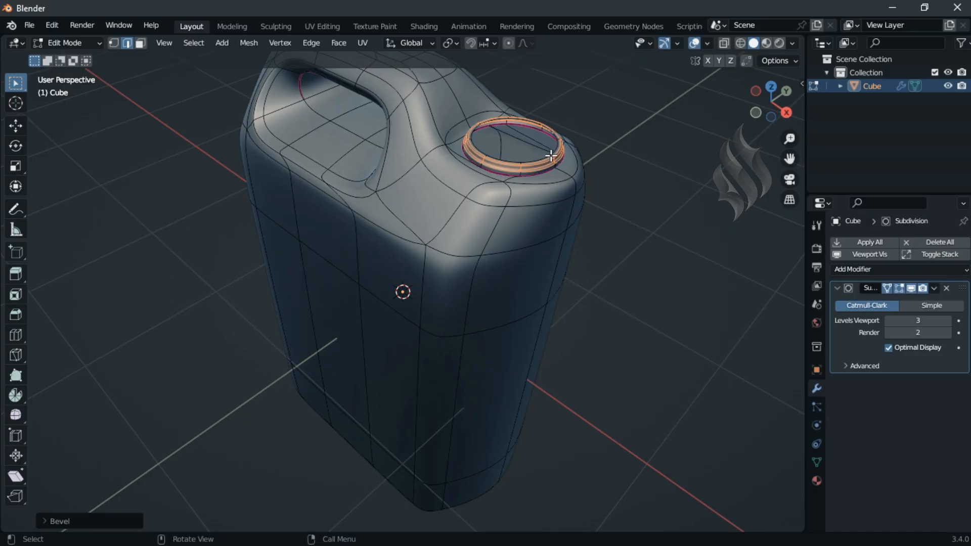
# Step: Extrude the spout's inner rim loop 0.025 m upward along Z
pyautogui.keyDown('alt'); pyautogui.click(549, 155); pyautogui.keyUp('alt')
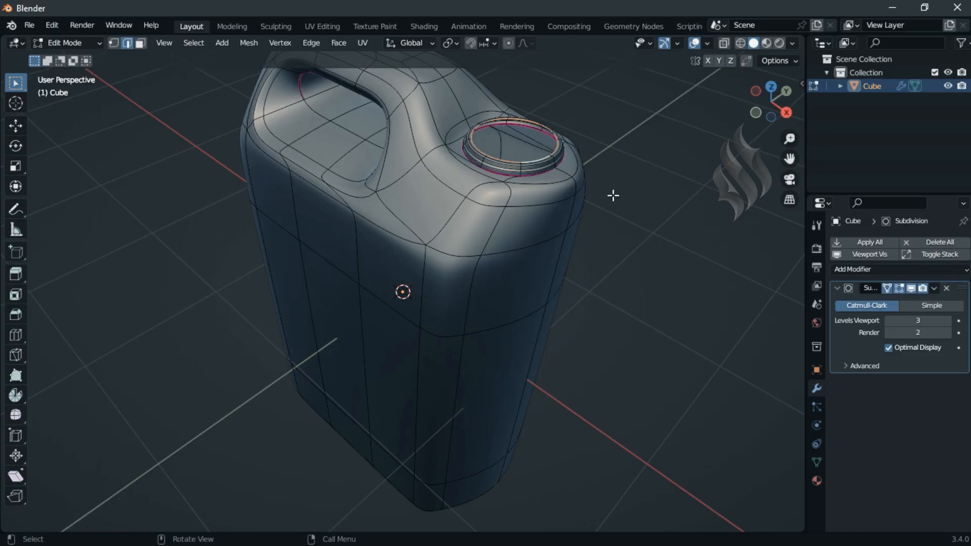
pyautogui.write('ez.025')
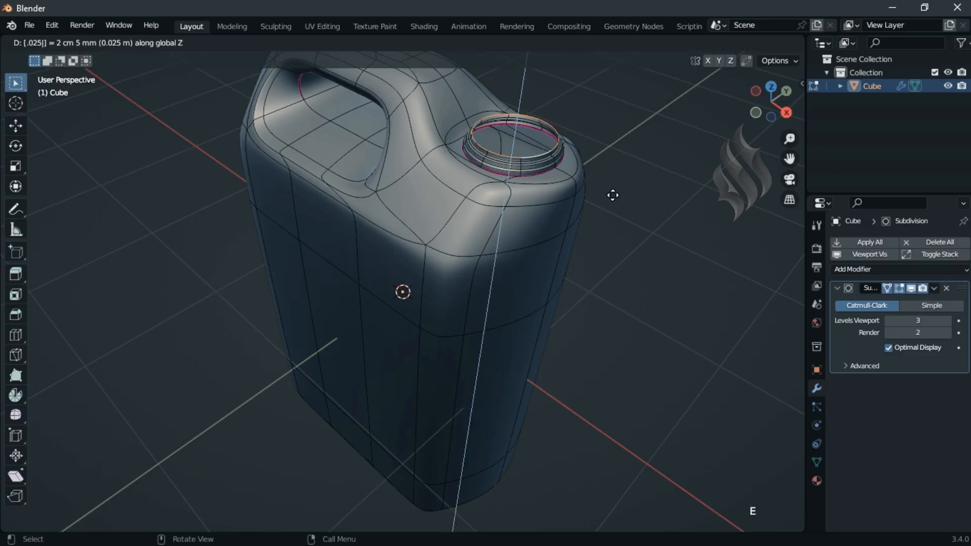
pyautogui.press('Return')
# Step: Add the loop at the base of the raised spout collar to the selected top loop and crease both with a value of 2
pyautogui.keyDown('alt'); pyautogui.click(532, 157); pyautogui.keyUp('alt')
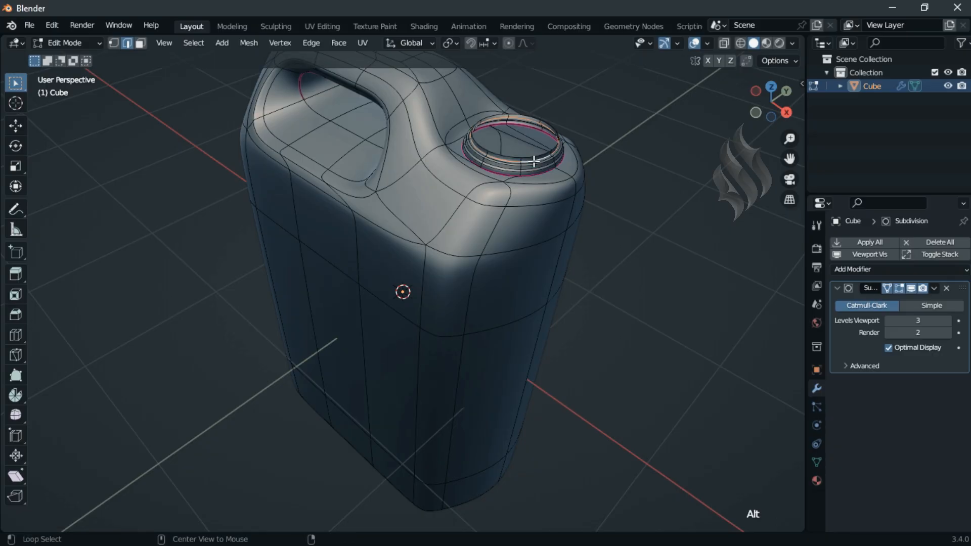
pyautogui.hotkey('shift', 'e')
pyautogui.write('2')
pyautogui.press('Return')
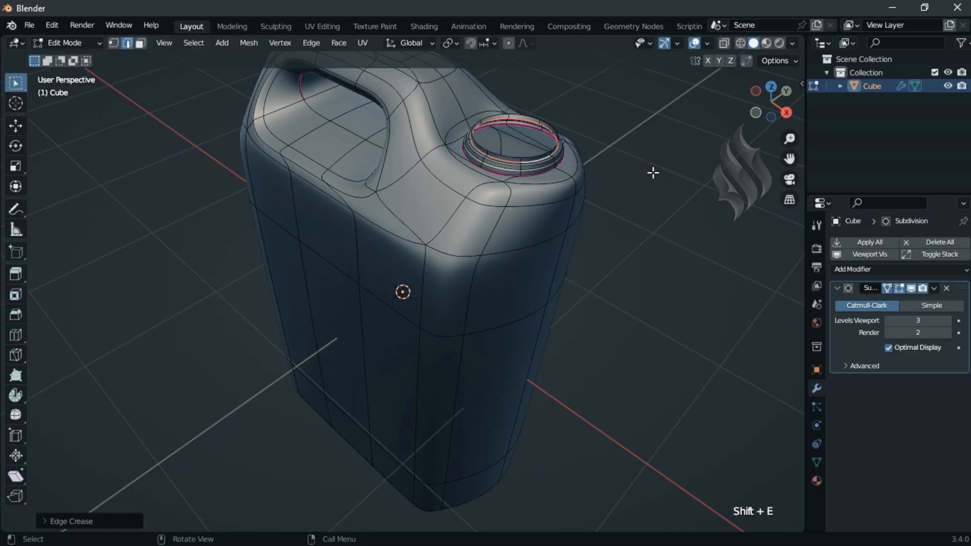
# Step: Duplicate the spout's top edge loop in place, hide all other geometry and select the copied ring
pyautogui.keyDown('alt'); pyautogui.click(539, 156); pyautogui.keyUp('alt')
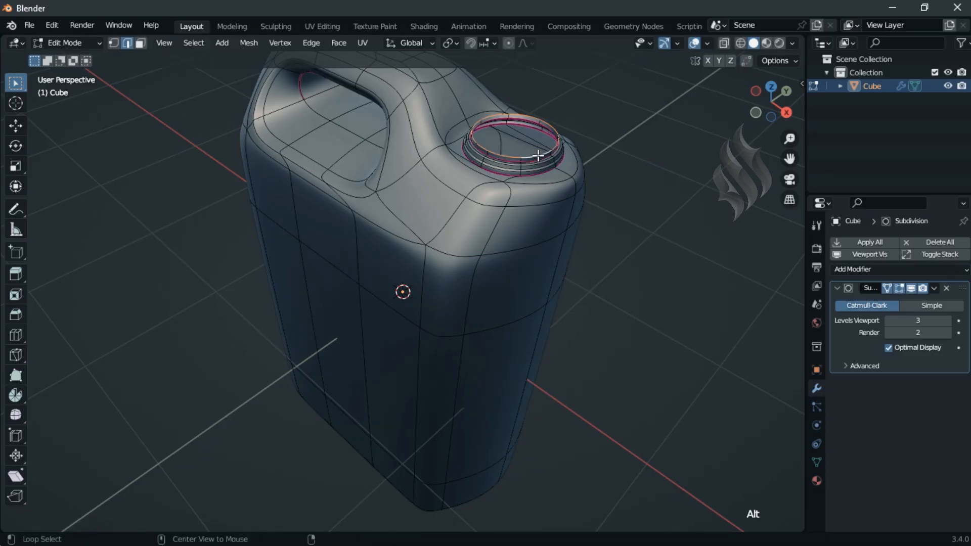
pyautogui.hotkey('shift', 'd')
pyautogui.rightClick(659, 335)
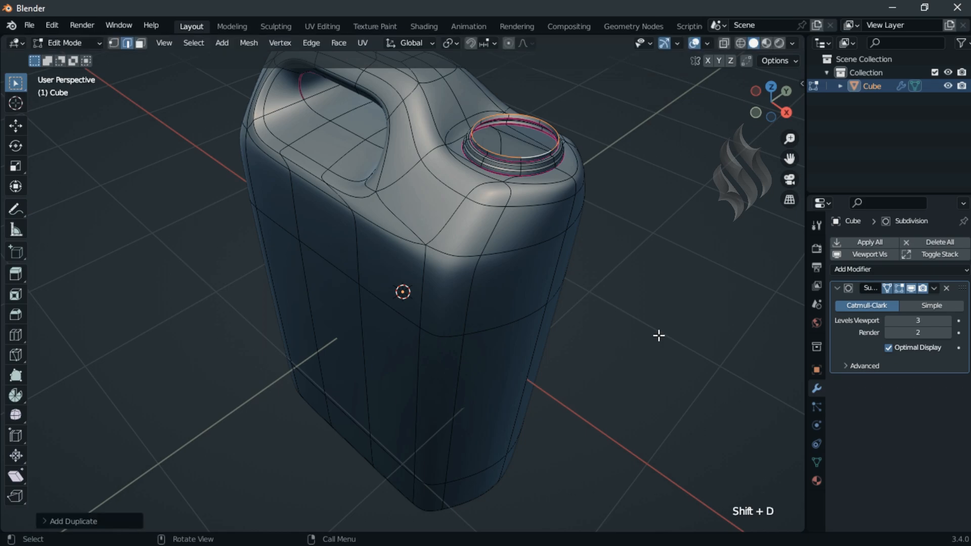
pyautogui.hotkey('ctrl', 'i')
pyautogui.press('h')
pyautogui.press('a')
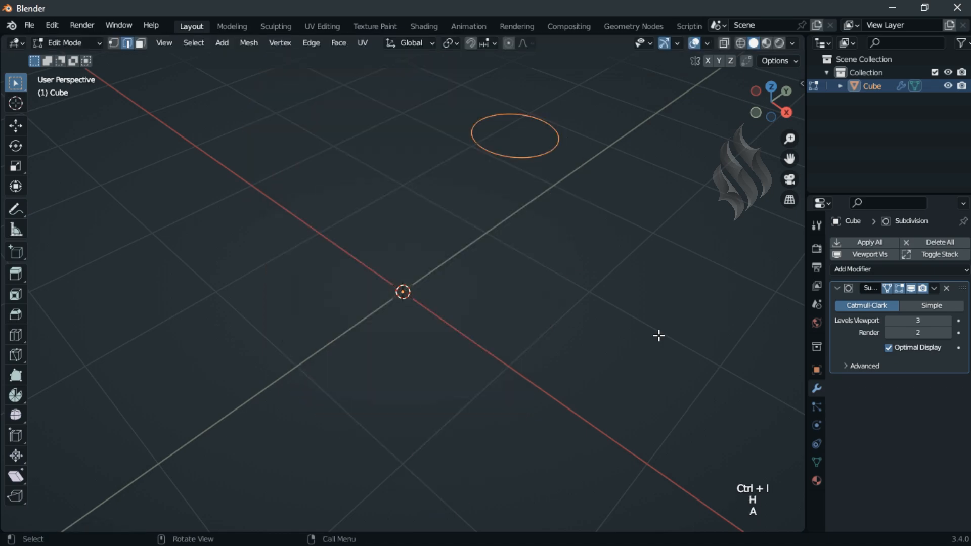
pyautogui.press('pagedown')
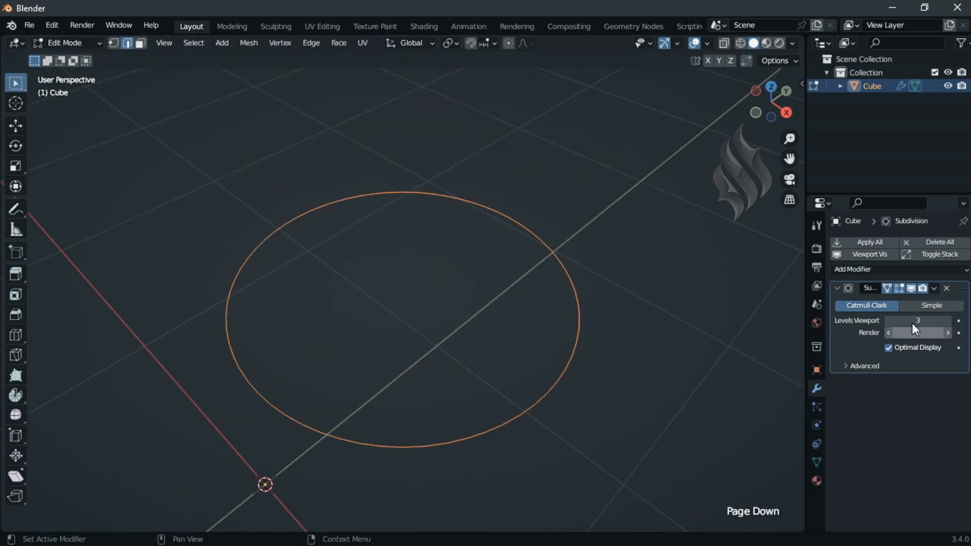
# Step: Disable the subdivision modifier's viewport display, subdivide the copied ring once and reshape it with the Circle tool
pyautogui.click(911, 289)
pyautogui.press('1')
pyautogui.click(319, 47)
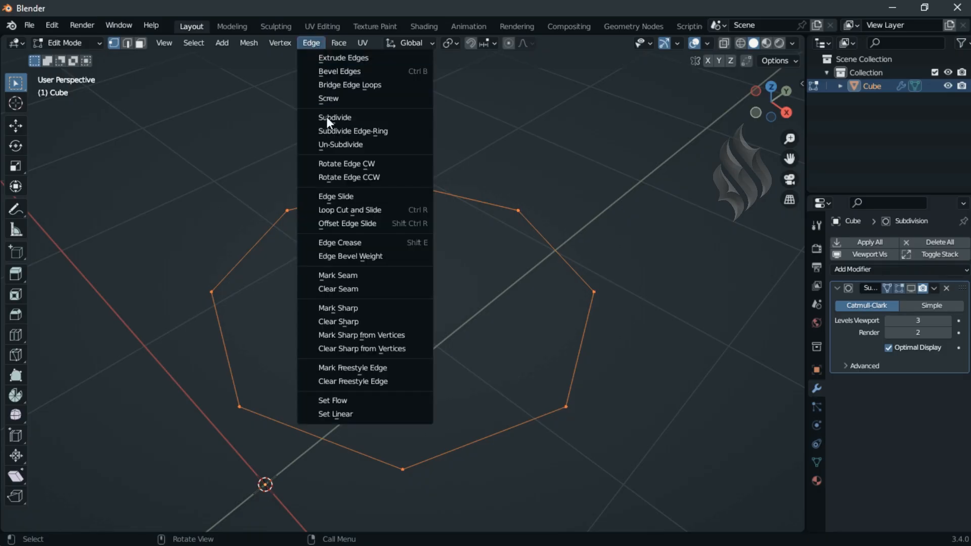
pyautogui.click(327, 117)
pyautogui.rightClick(326, 116)
pyautogui.click(368, 104)
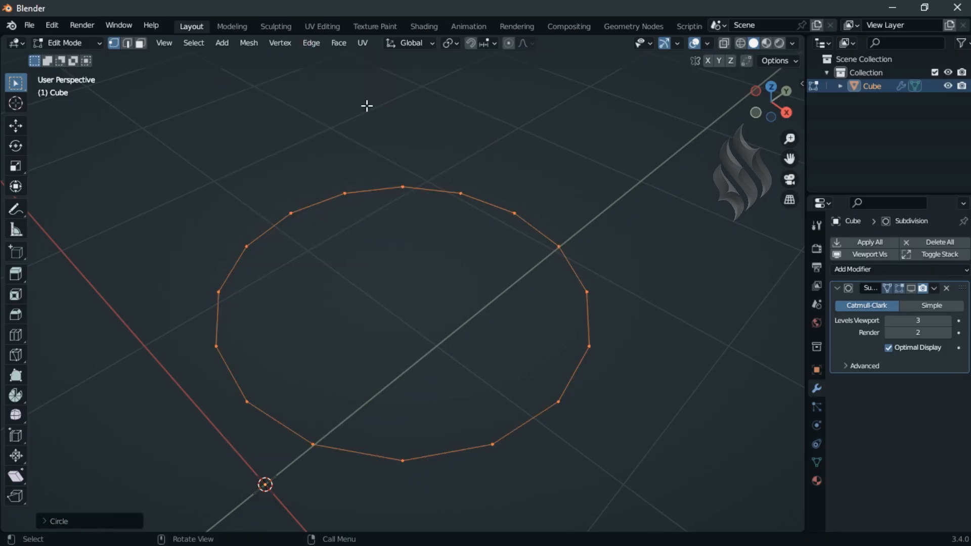
# Step: Extrude the copied ring outward at a scale of 1.1, and extrude its outer edge 0.2 m upward along Z
pyautogui.write('es1.1')
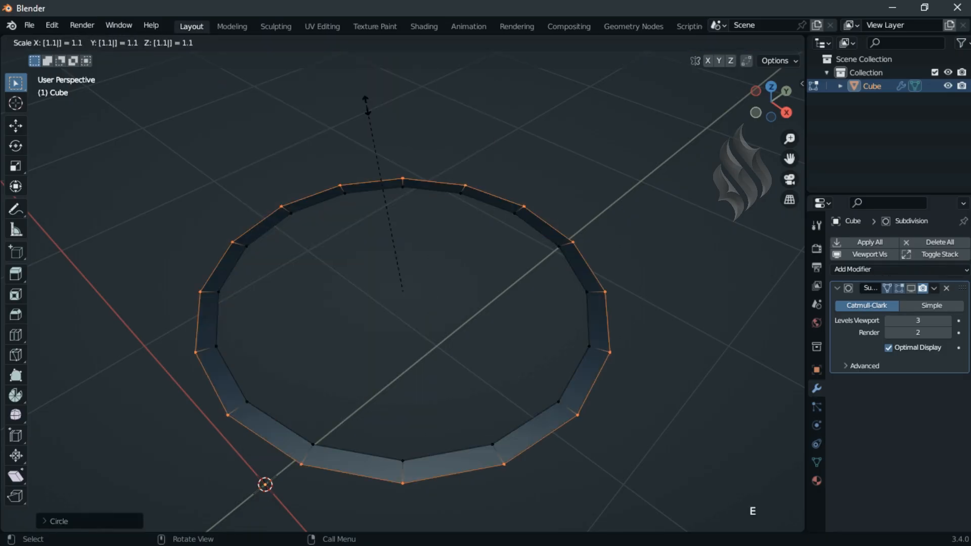
pyautogui.press('Return')
pyautogui.write('ez1')
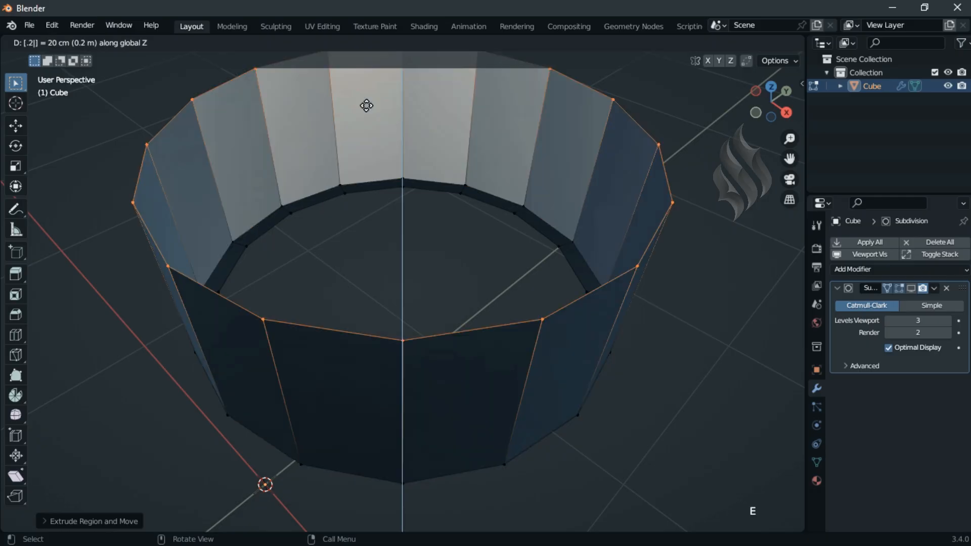
pyautogui.press('Return')
# Step: Select the edge ring of all vertical edges on the cap wall and bevel it about 0.02 m wide
pyautogui.press('2')
pyautogui.keyDown('alt'); pyautogui.click(402, 356); pyautogui.keyUp('alt')
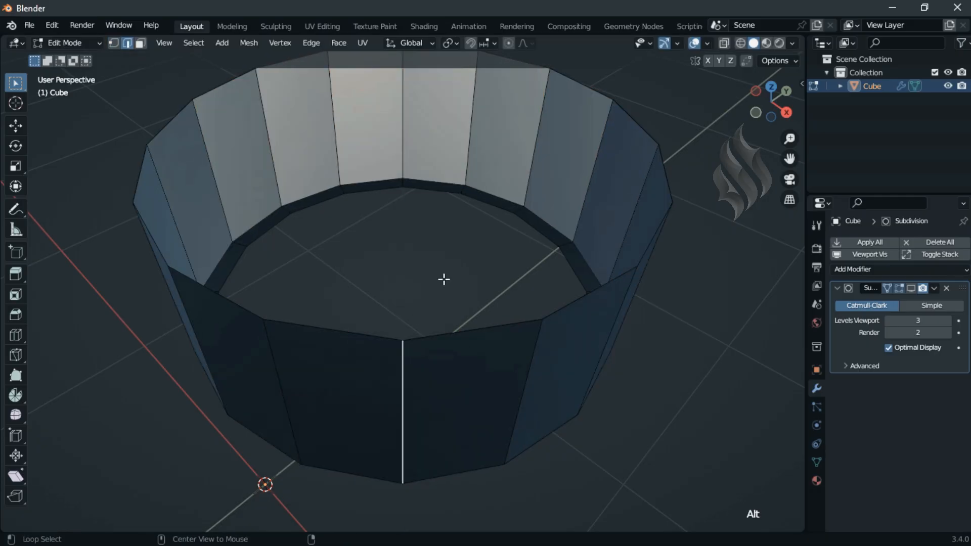
pyautogui.click(194, 43)
pyautogui.moveTo(238, 261)
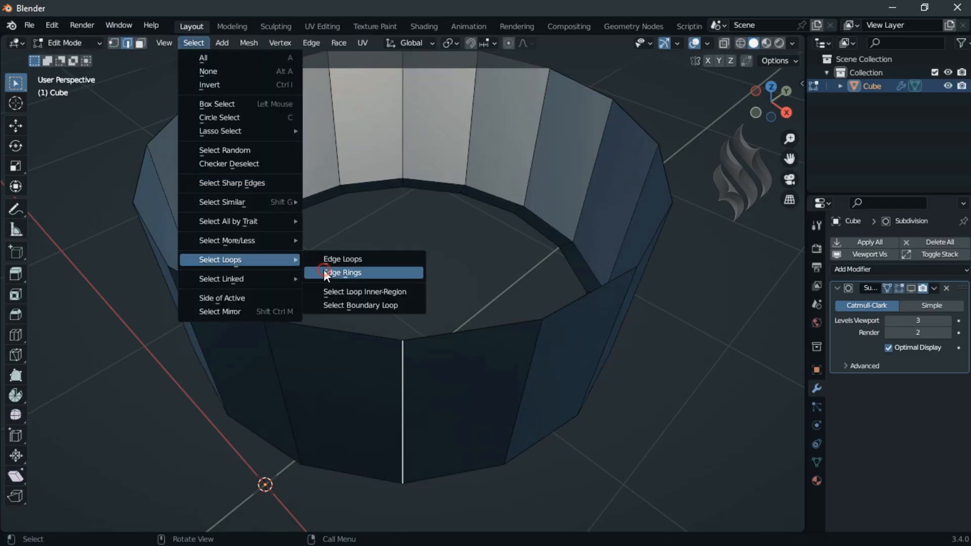
pyautogui.click(324, 270)
pyautogui.hotkey('ctrl', 'b')
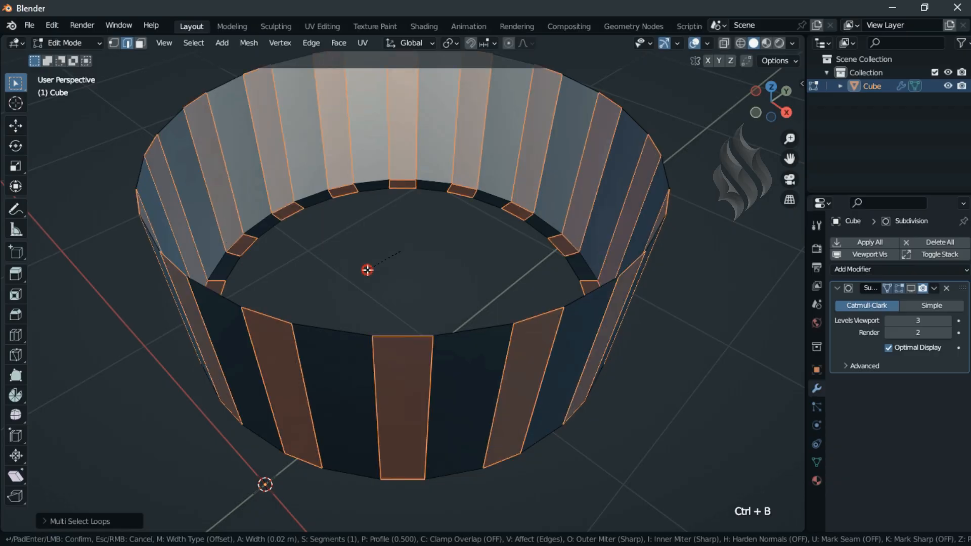
pyautogui.click(367, 271)
# Step: Deselect the bottom rim faces, extrude the remaining bevelled wall strips in place and fatten them by 0.02 m into ribs
pyautogui.press('KP_1')
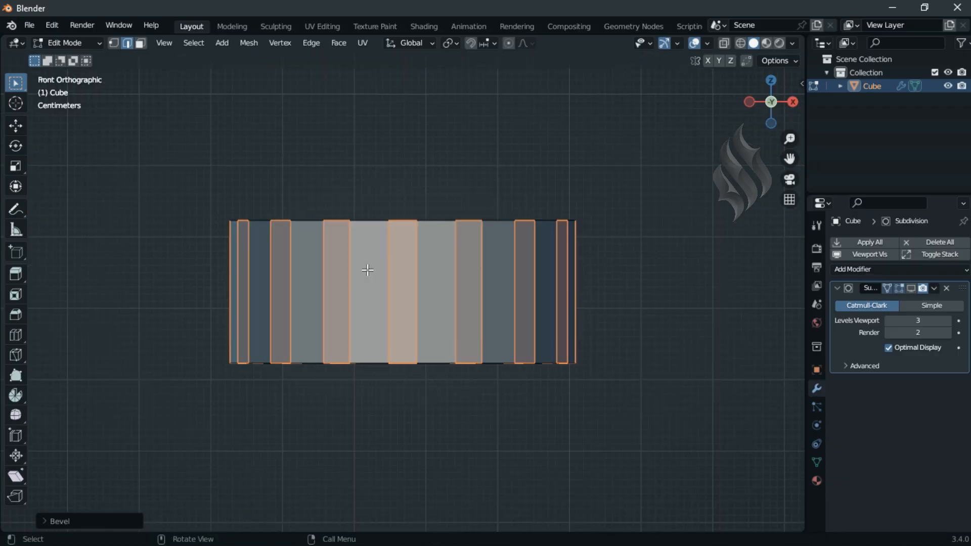
pyautogui.click(142, 43)
pyautogui.click(724, 43)
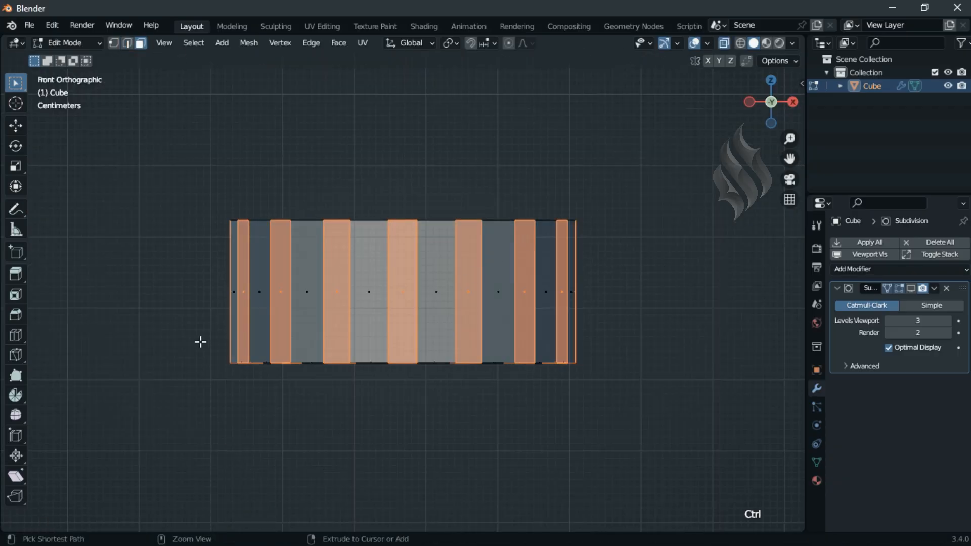
pyautogui.keyDown('ctrl'); pyautogui.moveTo(198, 343); pyautogui.dragTo(629, 382); pyautogui.keyUp('ctrl')
pyautogui.press('e')
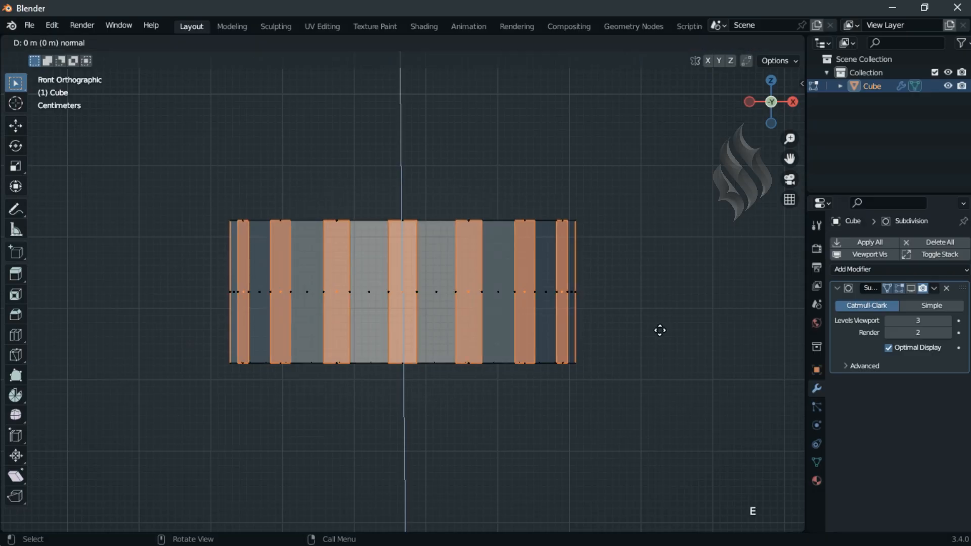
pyautogui.rightClick(660, 331)
pyautogui.hotkey('alt', 's')
pyautogui.write('.02')
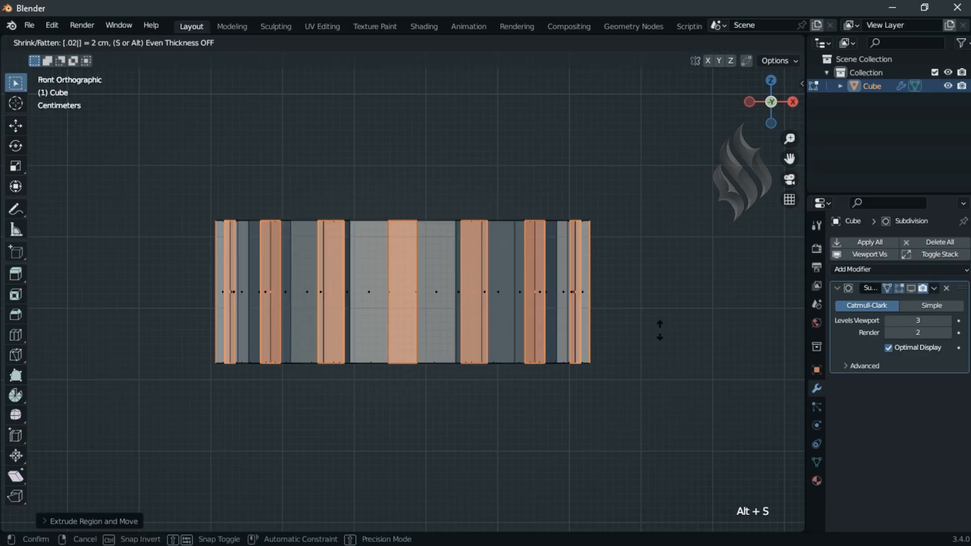
pyautogui.press('Return')
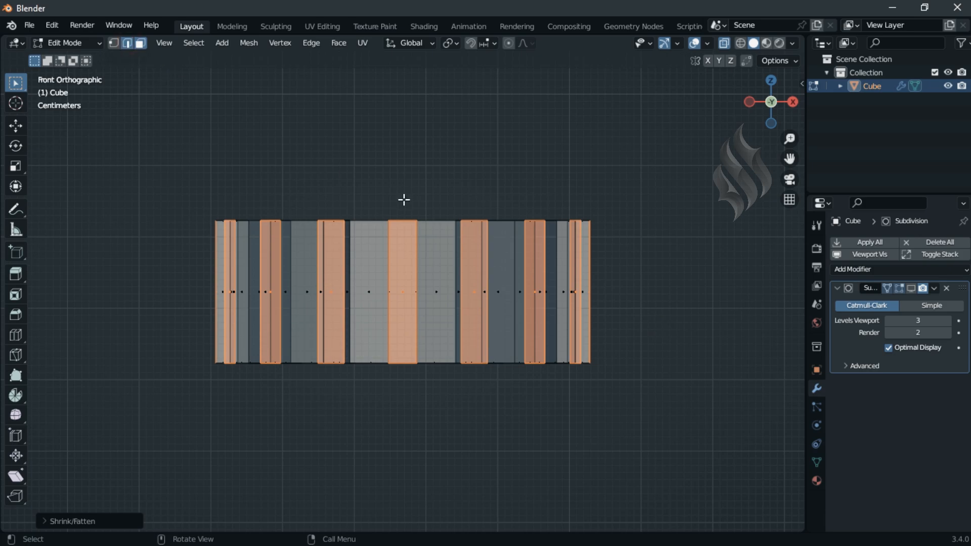
# Step: Select the cap wall's top edge loop inside the ribs and extrude it 0.05 m upward along Z
pyautogui.press('2')
pyautogui.keyDown('alt'); pyautogui.click(581, 263); pyautogui.keyUp('alt')
pyautogui.write('ez')
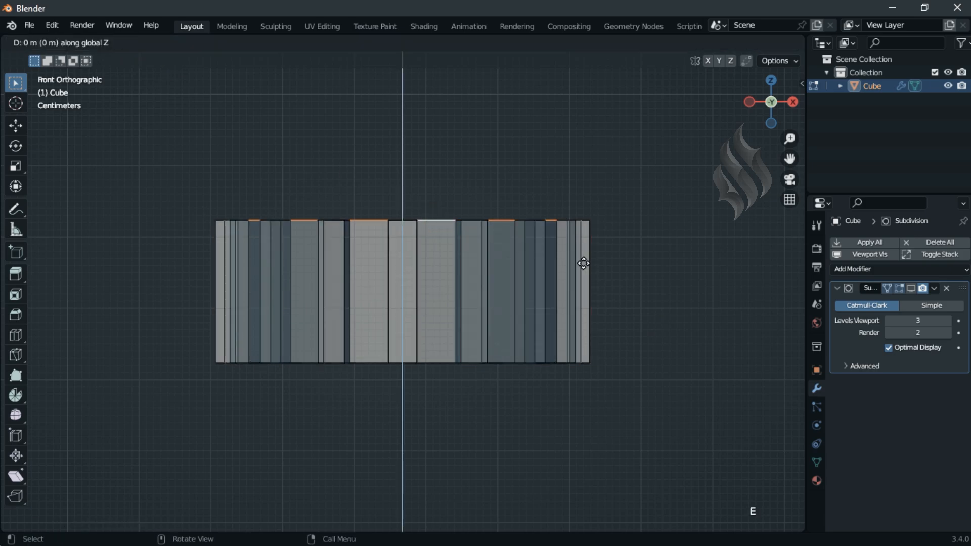
pyautogui.write('.05')
pyautogui.press('Return')
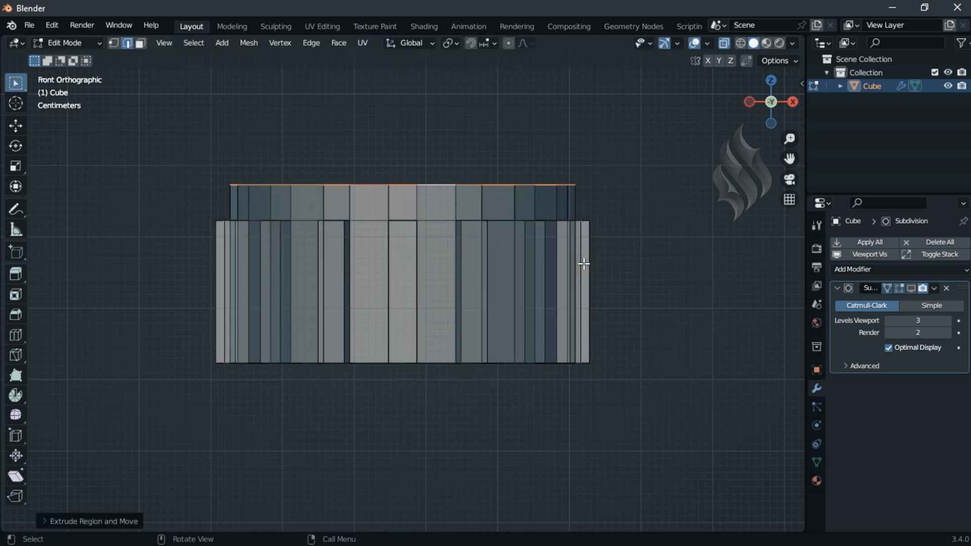
# Step: Select the whole cap except its top edge loop and crease the selected edges with a value of 1
pyautogui.press('a')
pyautogui.press('1')
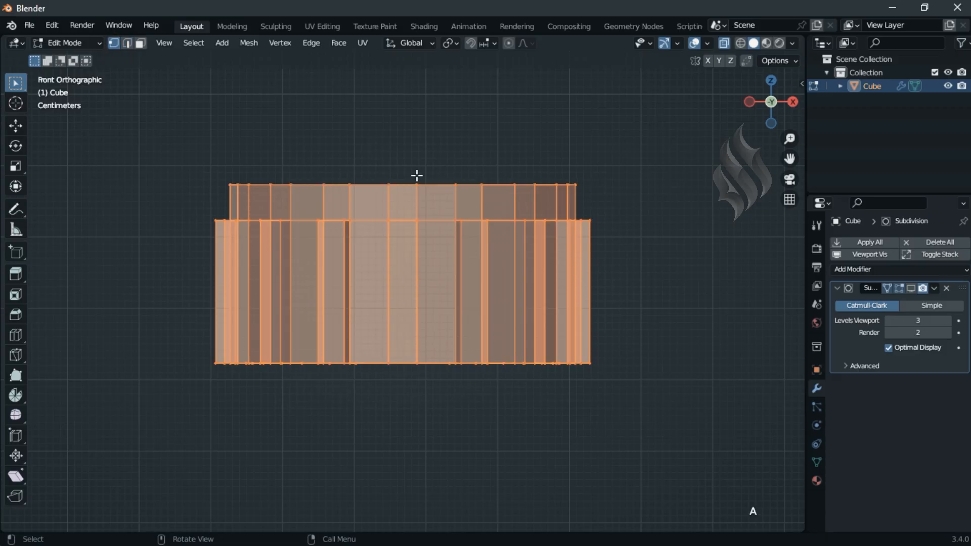
pyautogui.keyDown('ctrl'); pyautogui.moveTo(195, 159); pyautogui.dragTo(613, 191); pyautogui.keyUp('ctrl')
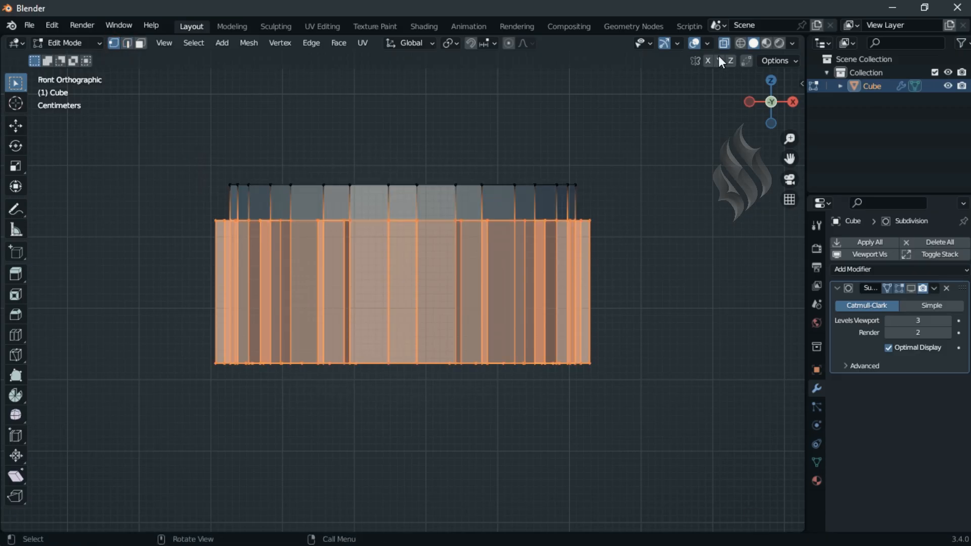
pyautogui.click(727, 45)
pyautogui.hotkey('shift', 'e')
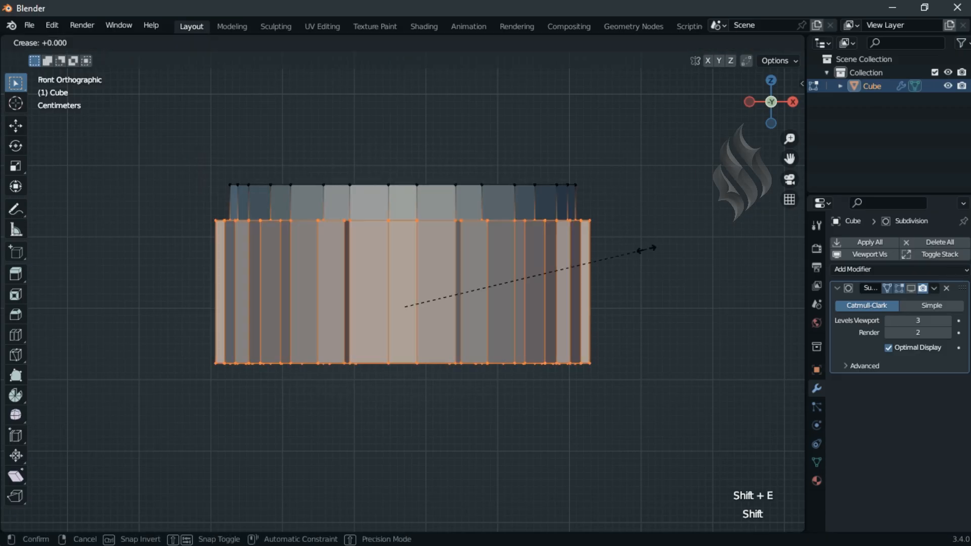
pyautogui.write('1')
pyautogui.click(647, 249)
# Step: Extrude the cap's top edge loop inward at a scale of 0.8, and extrude the inner loop 0.025 m downward along Z
pyautogui.keyDown('alt'); pyautogui.click(522, 208); pyautogui.keyUp('alt')
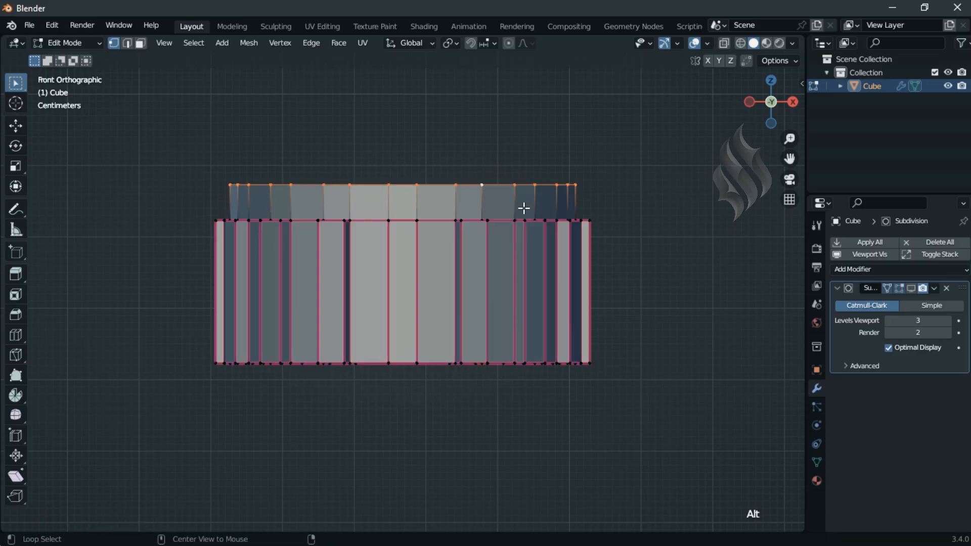
pyautogui.moveTo(602, 267); pyautogui.dragTo(603, 266, button='middle')
pyautogui.write('es0.8')
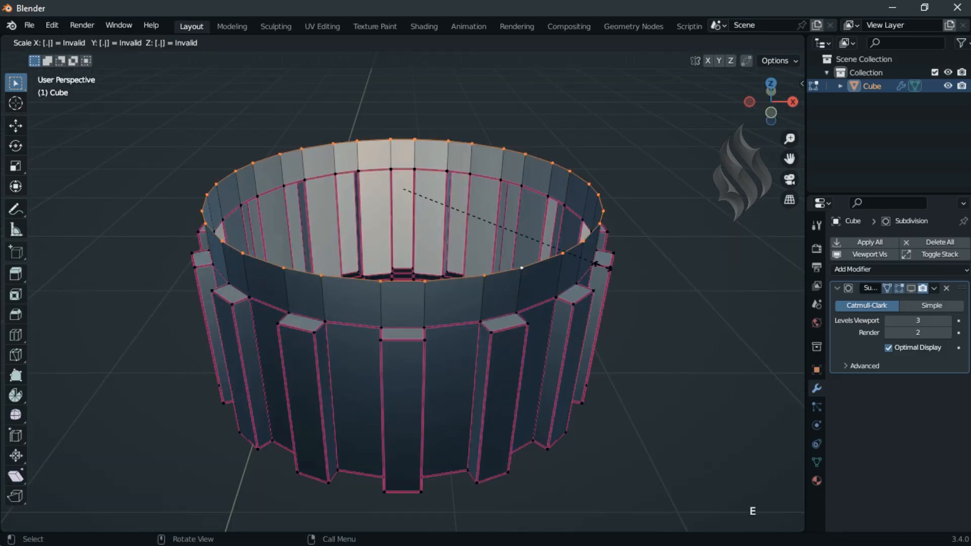
pyautogui.press('Return')
pyautogui.write('ez-.025')
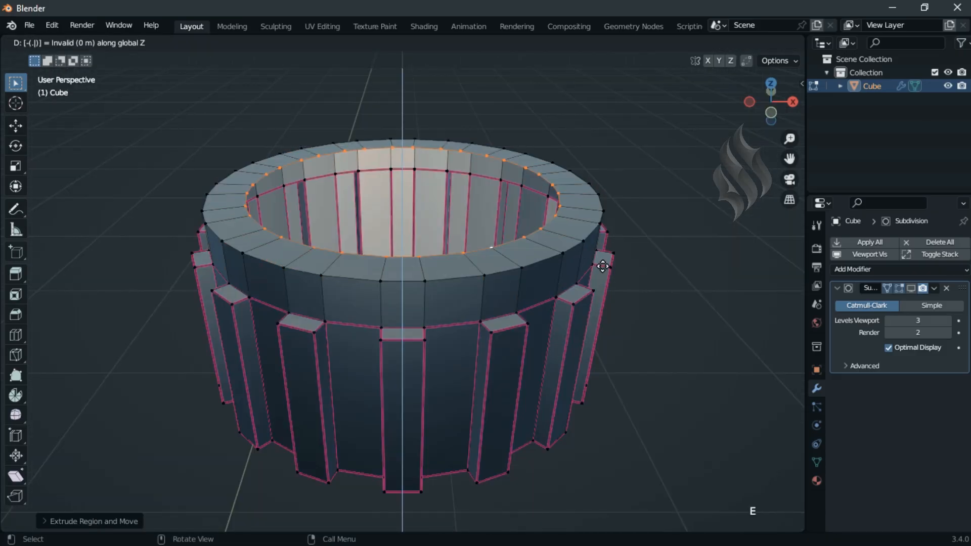
pyautogui.press('Return')
# Step: Close the cap's recessed opening with Grid Fill and add a loop cut around the recess's inner wall
pyautogui.click(339, 43)
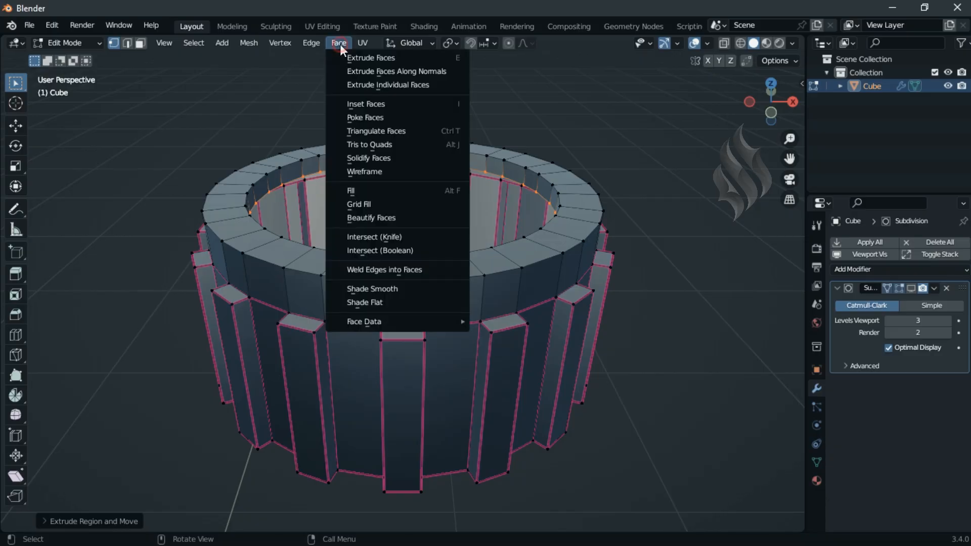
pyautogui.click(368, 201)
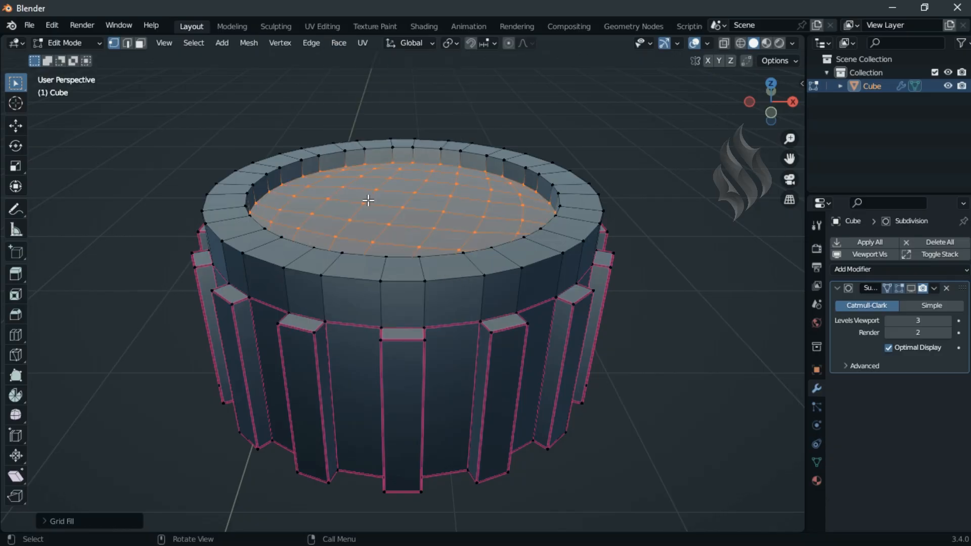
pyautogui.hotkey('ctrl', 'r')
pyautogui.click(364, 156)
pyautogui.click(364, 156)
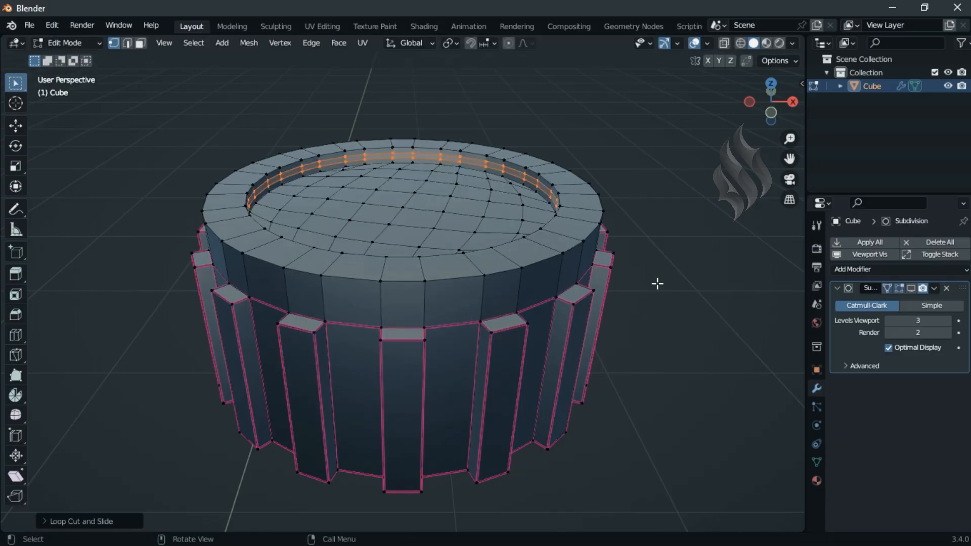
# Step: Reveal the hidden jerrycan geometry and re-enable the subdivision modifier's viewport display
pyautogui.hotkey('alt', 'h')
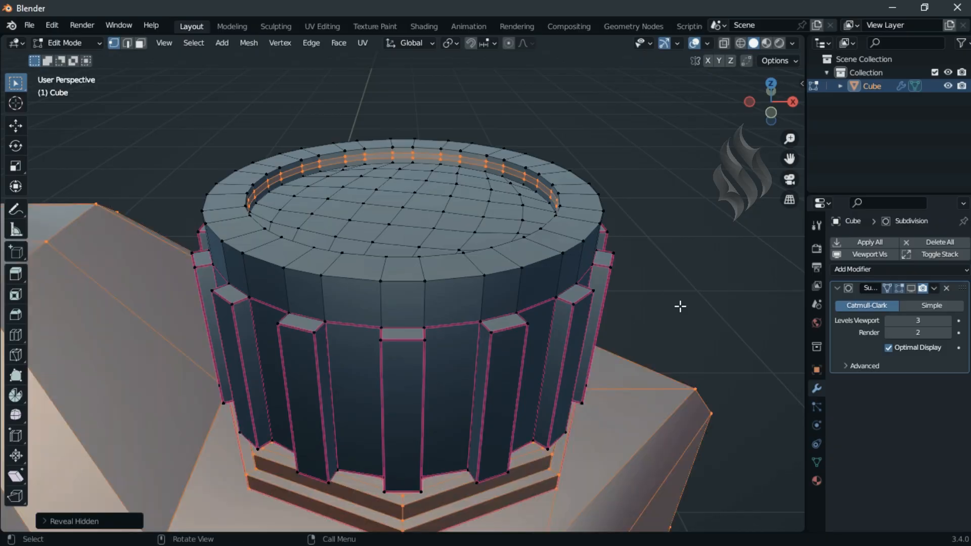
pyautogui.press('Home')
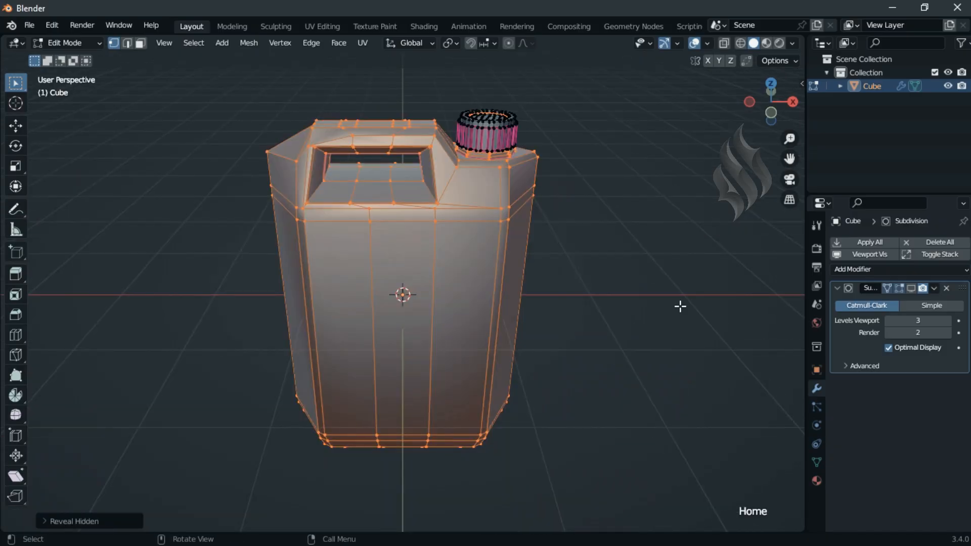
pyautogui.click(911, 288)
# Step: Recalculate the normals of the entire mesh and return to Object Mode
pyautogui.press('a')
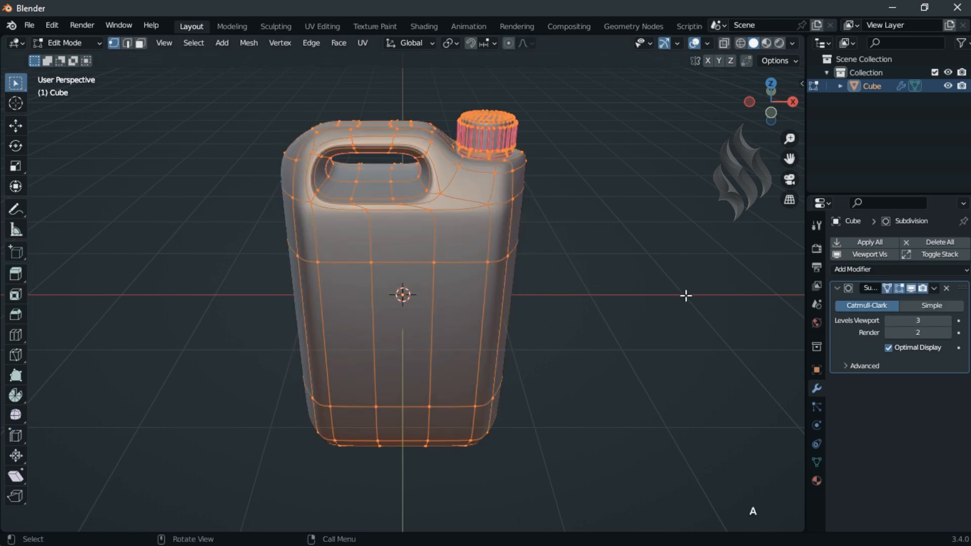
pyautogui.hotkey('shift', 'n')
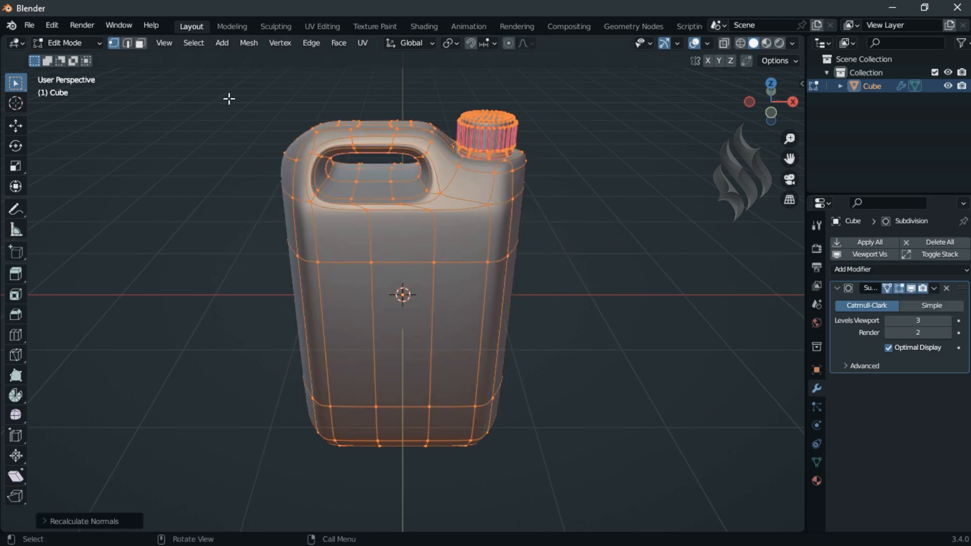
pyautogui.press('Tab')
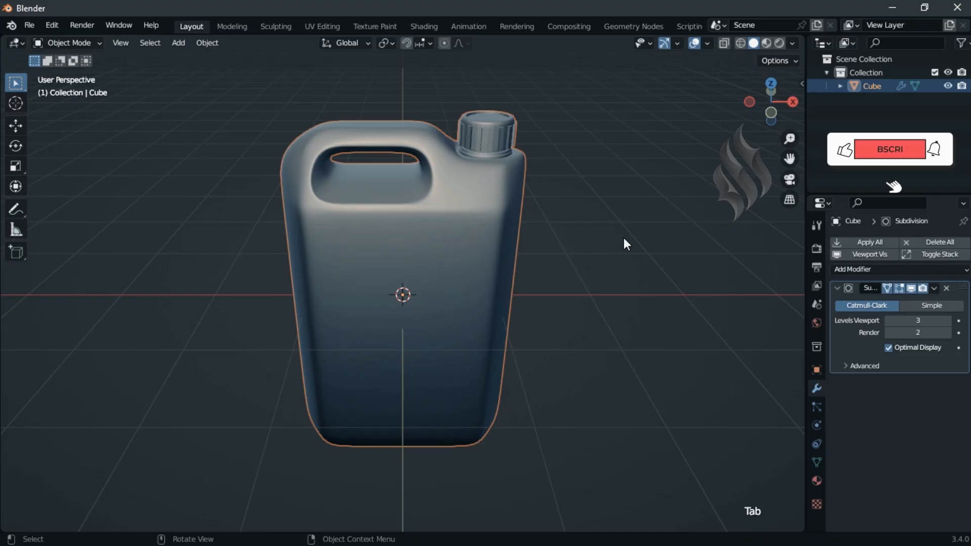
# Step: Deselect the finished jerrycan and hide the viewport overlays for a clean view of the model
pyautogui.moveTo(624, 238); pyautogui.dragTo(865, 289, button='middle')
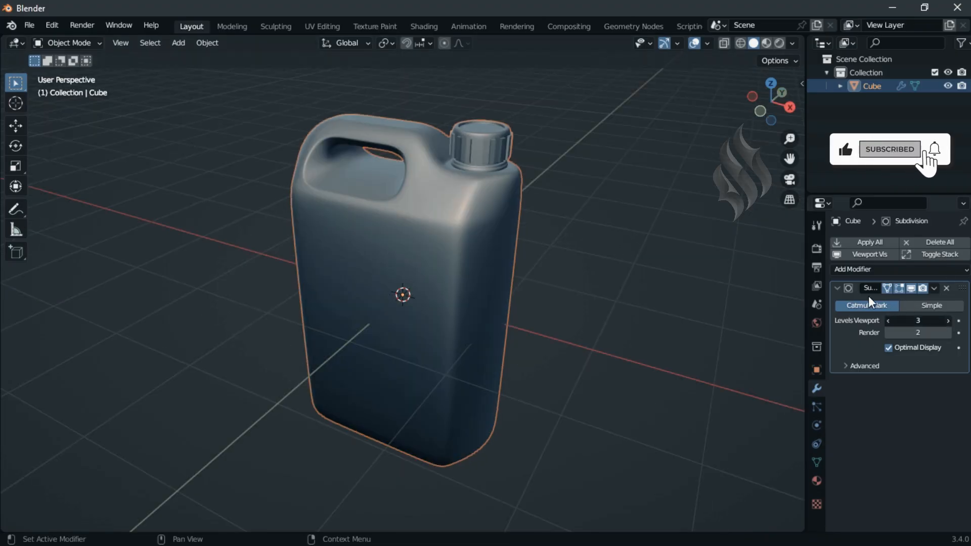
pyautogui.click(838, 287)
pyautogui.click(756, 442)
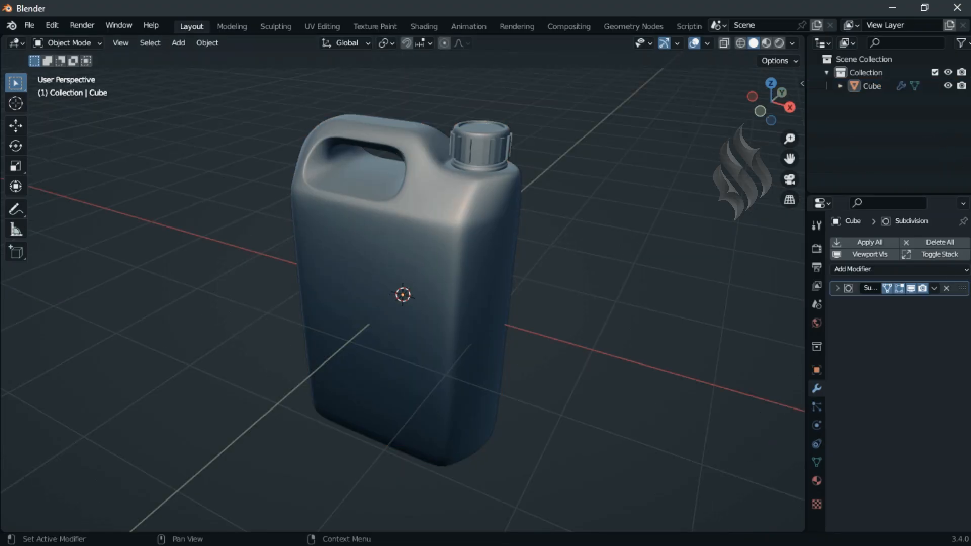
pyautogui.hotkey('shift', 'alt', 'z')
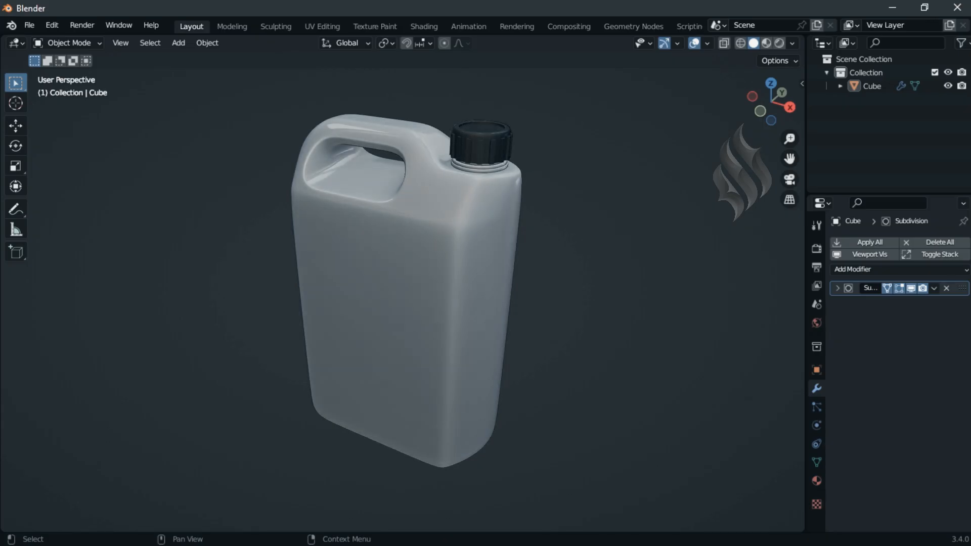